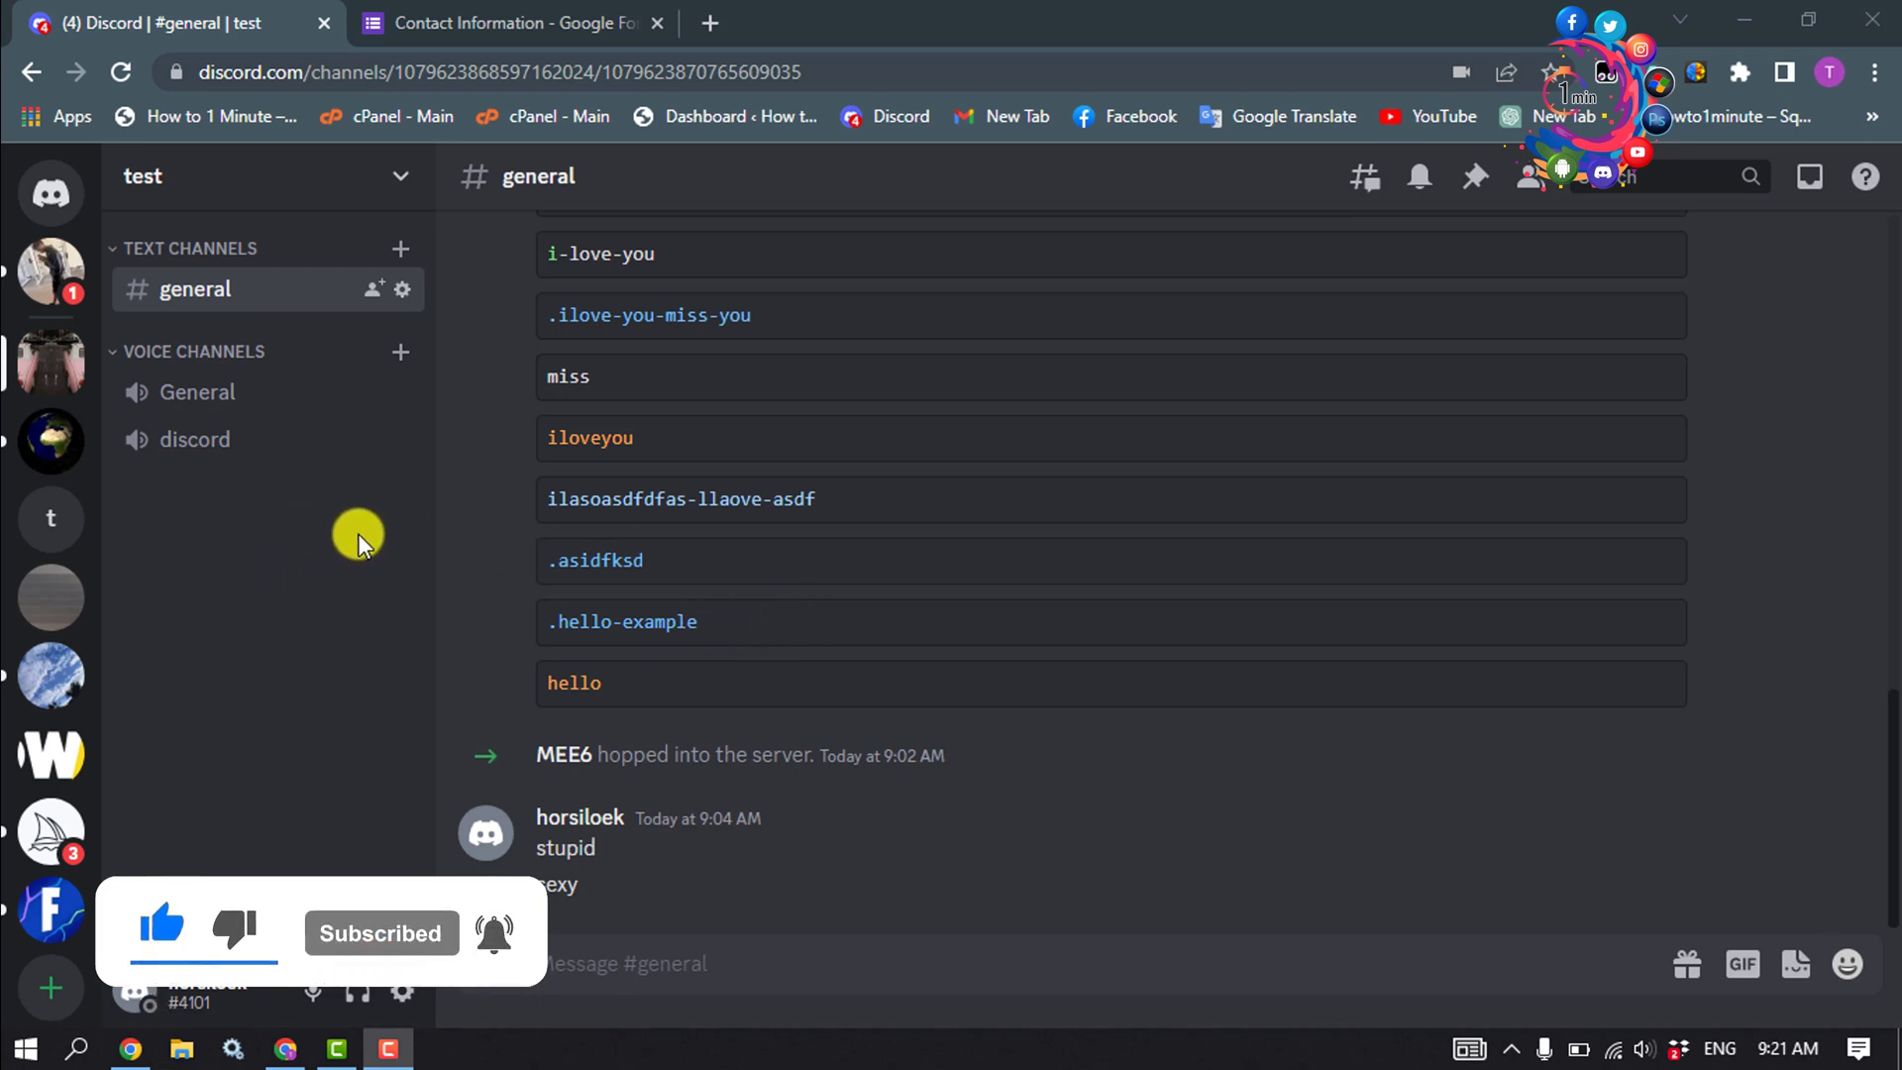
Step: Create a text channel named google-form-response in the Discord test server
click(402, 249)
click(734, 379)
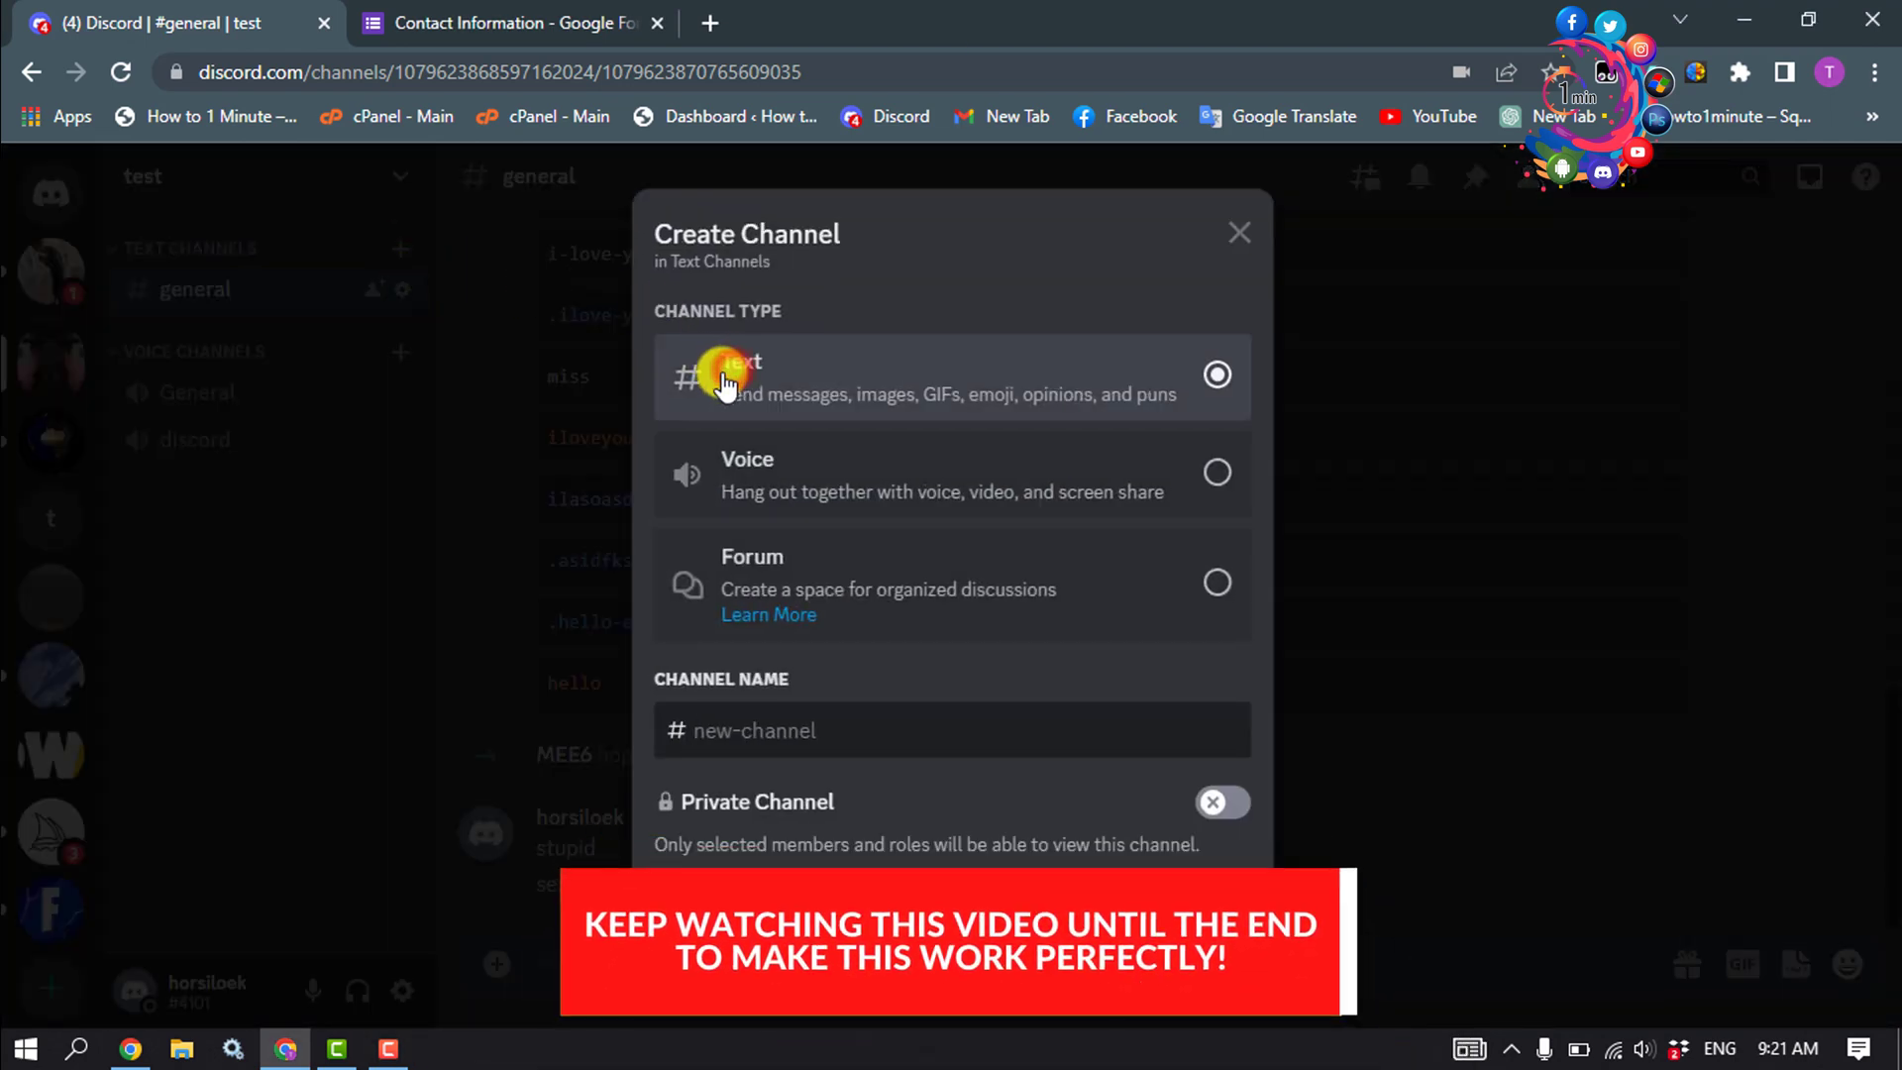
click(793, 735)
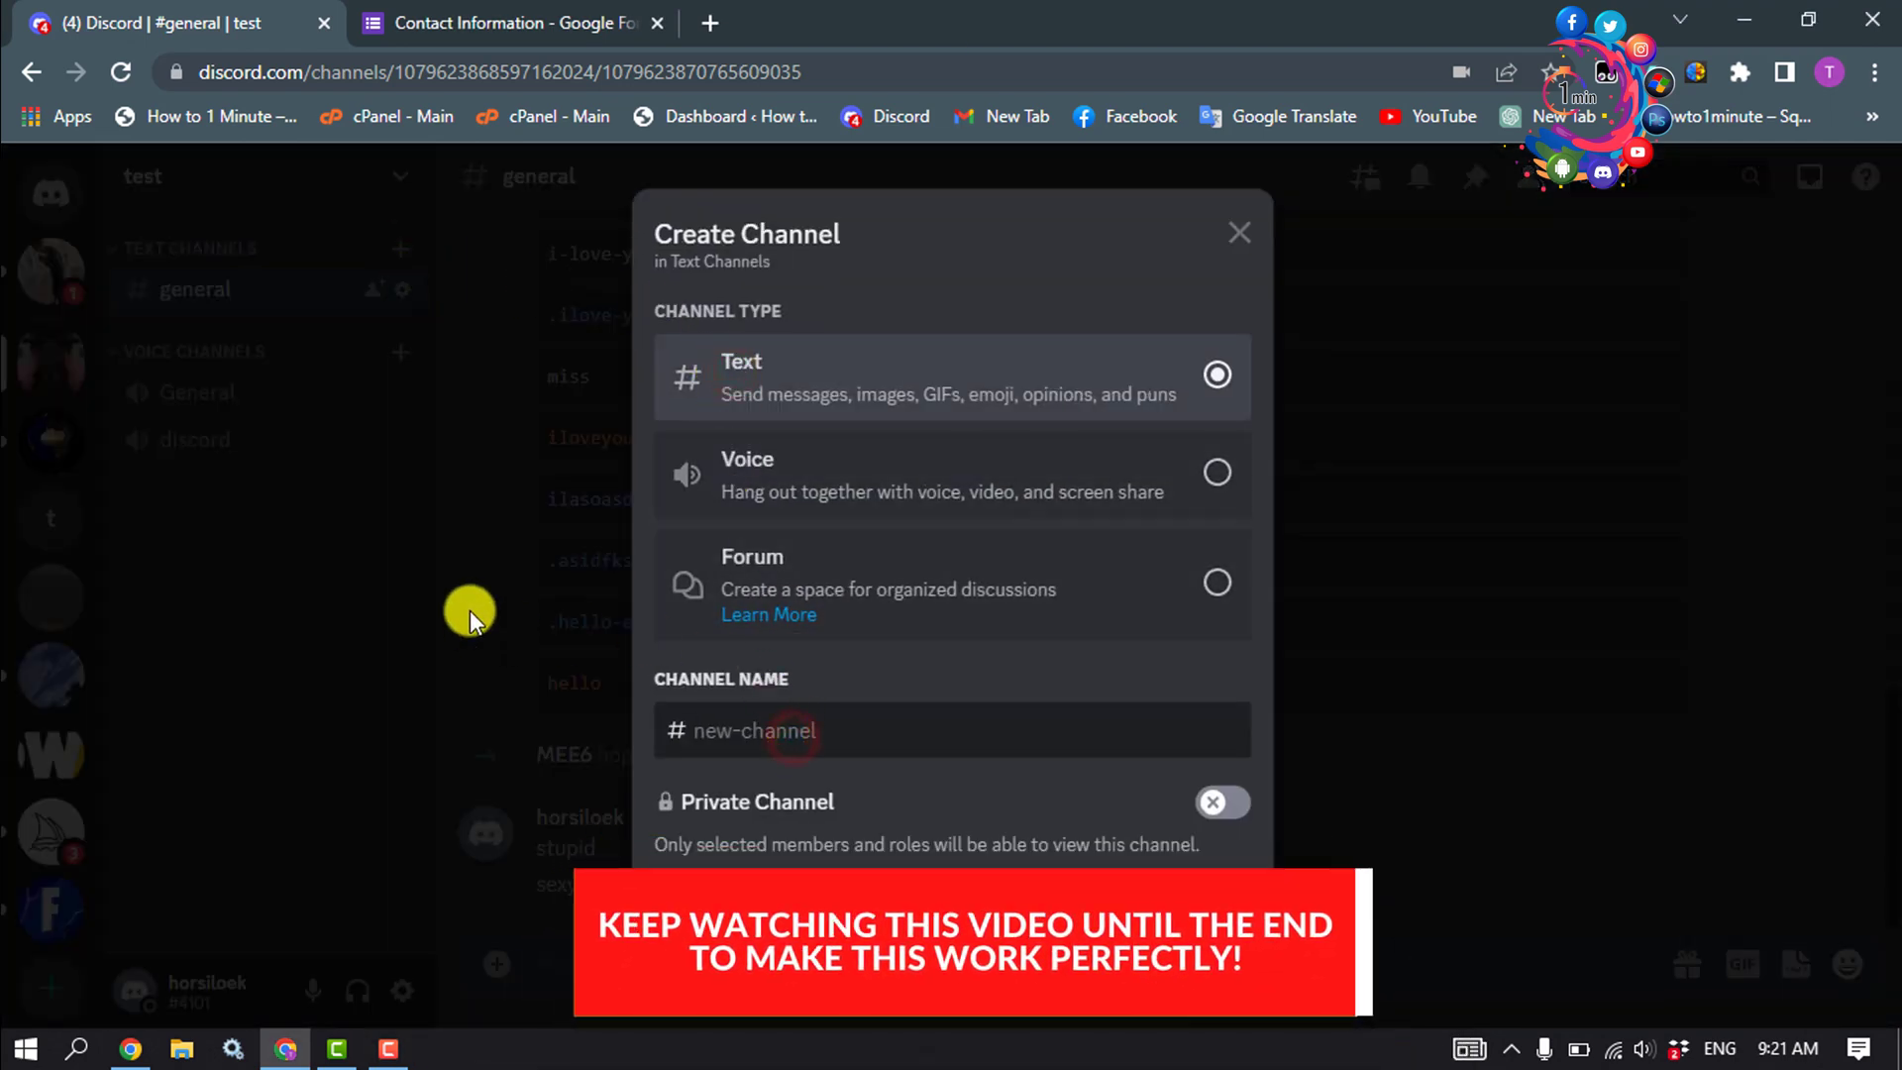
text(google-form-response)
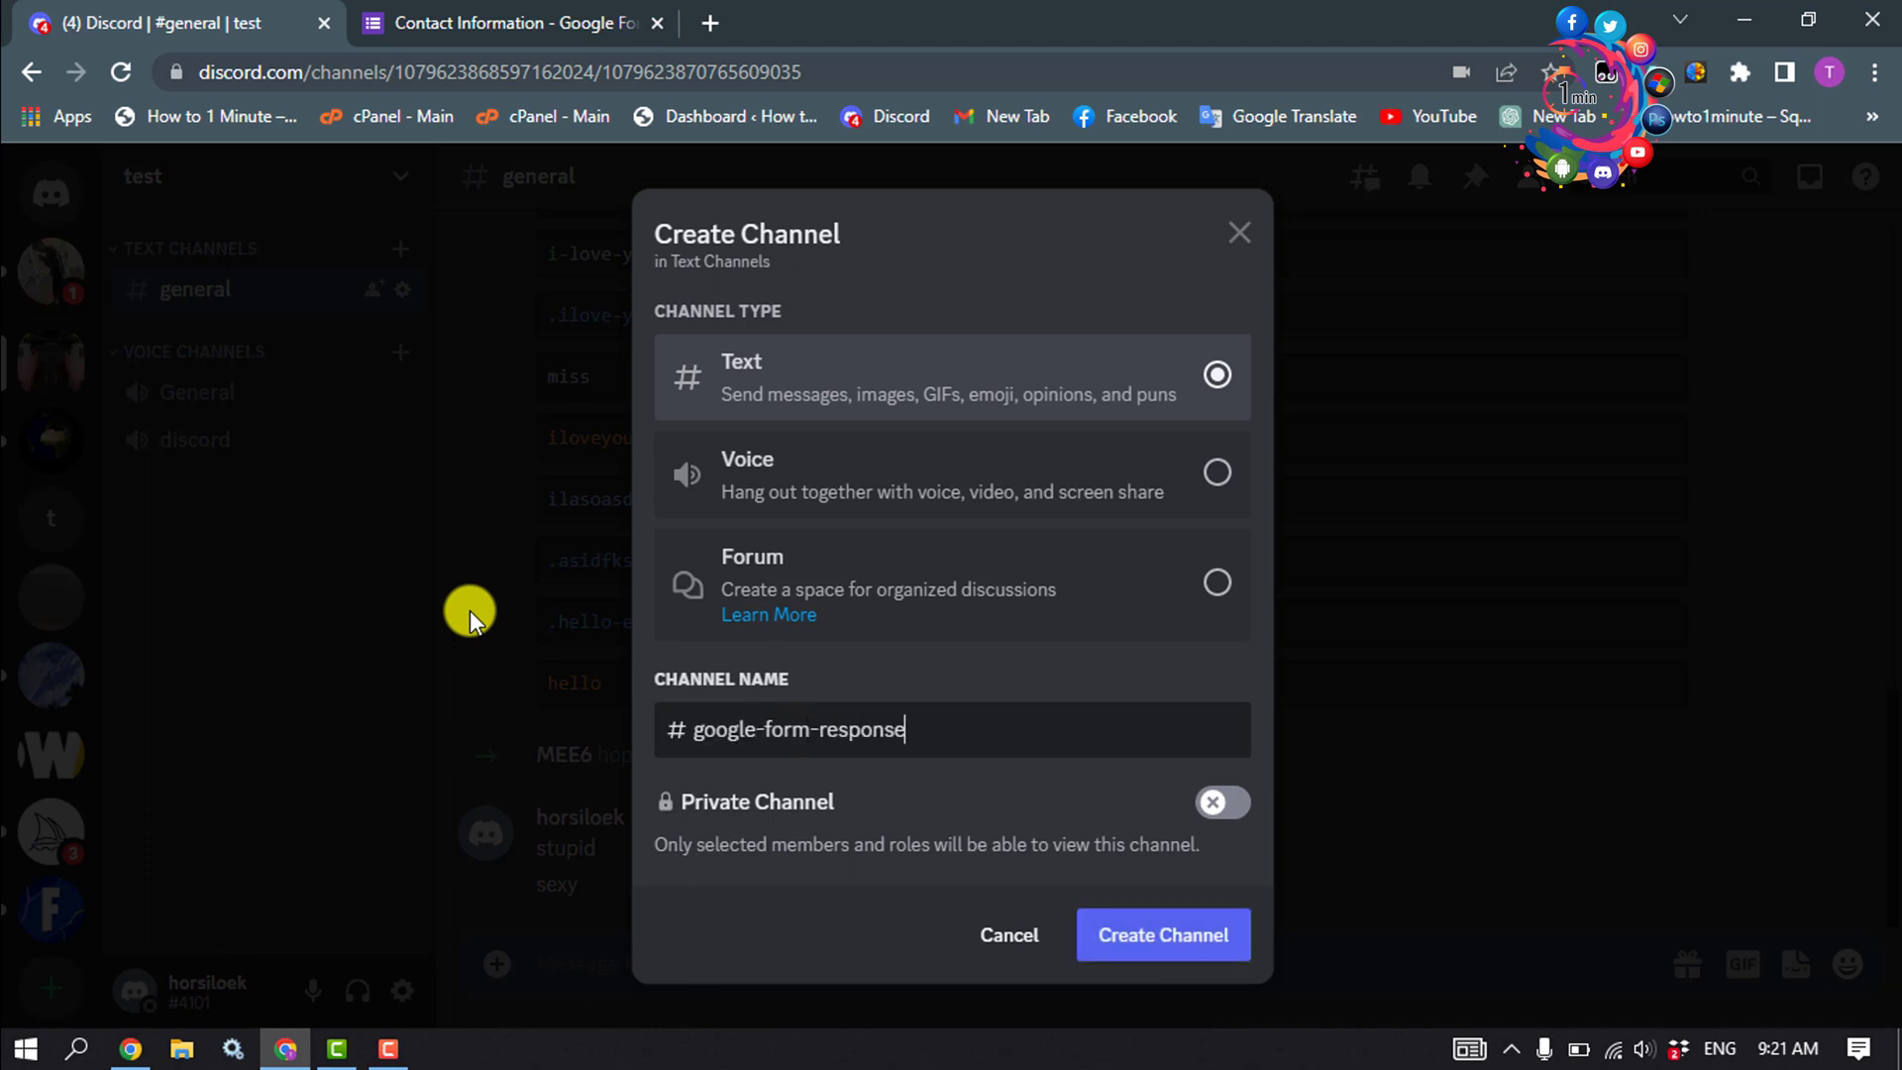
click(1132, 939)
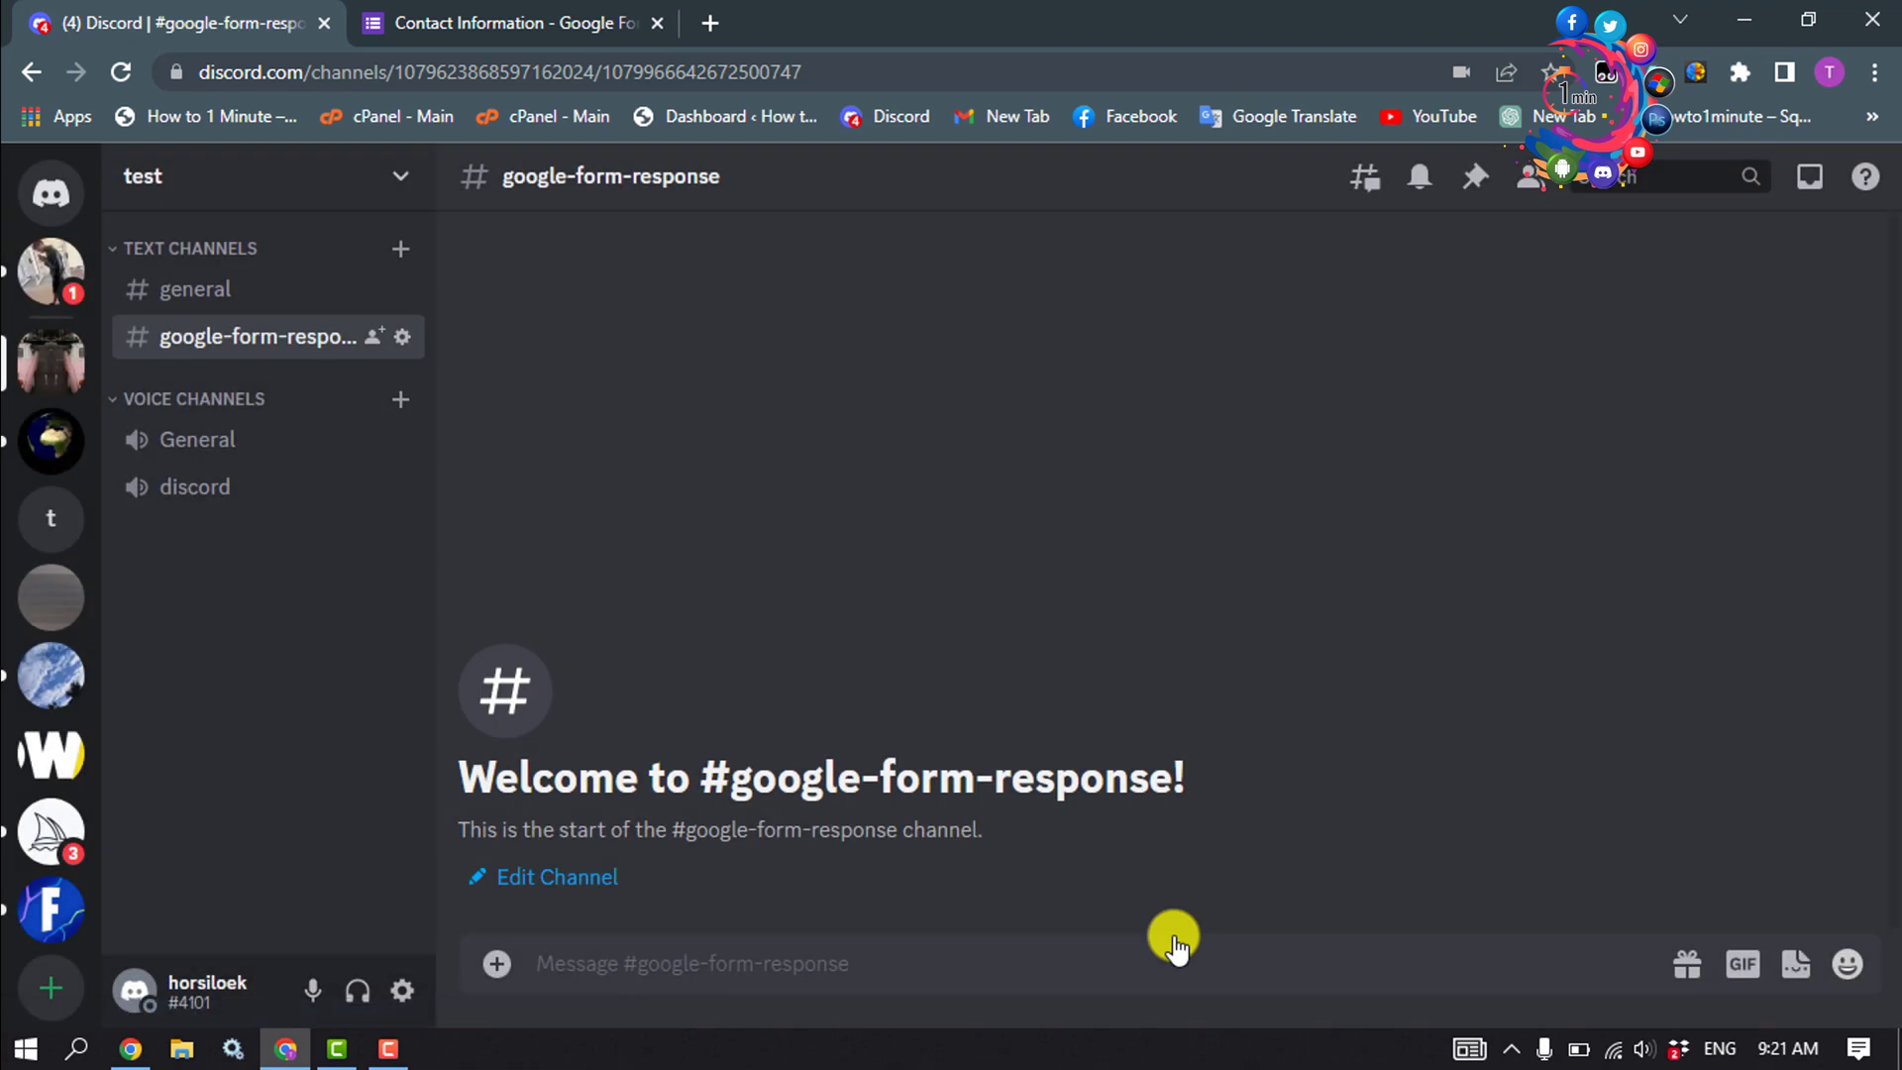
Step: Open the Captain Hook webhook under Server Settings > Integrations > Webhooks
click(329, 178)
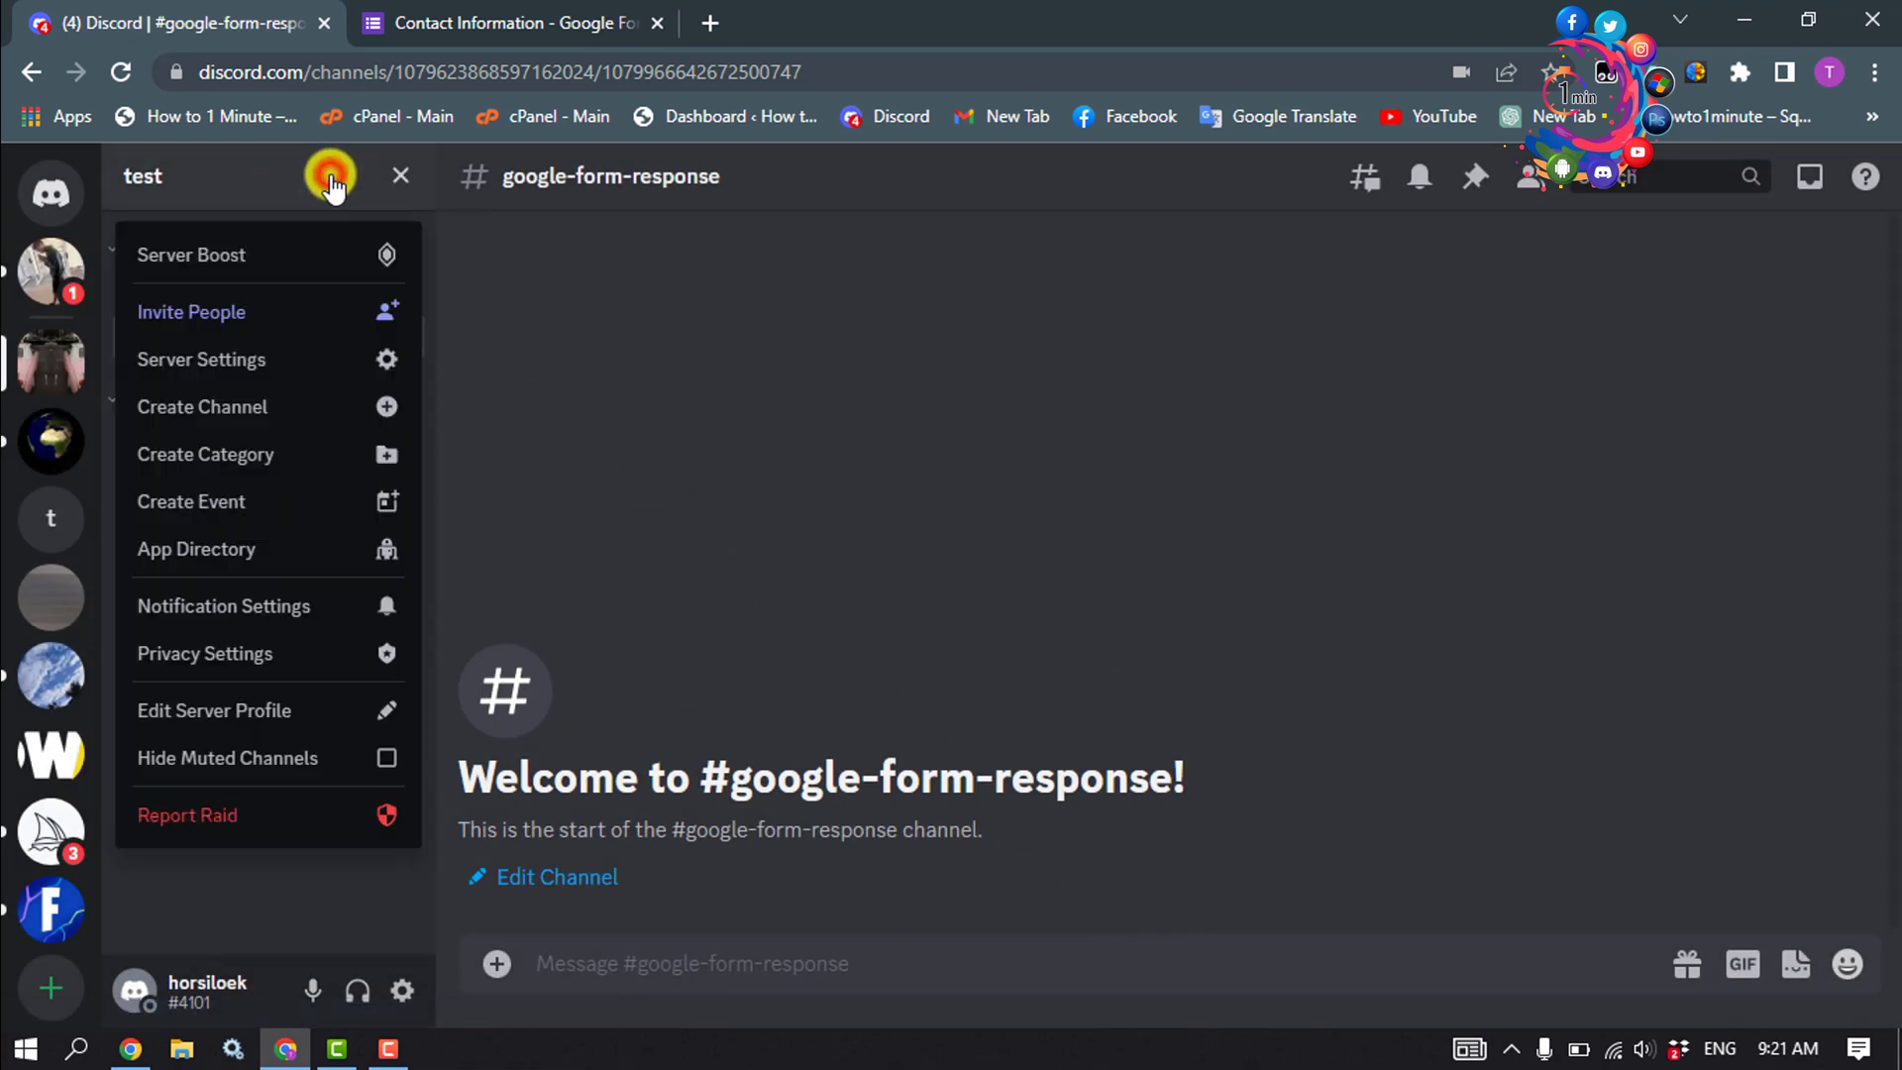
click(235, 372)
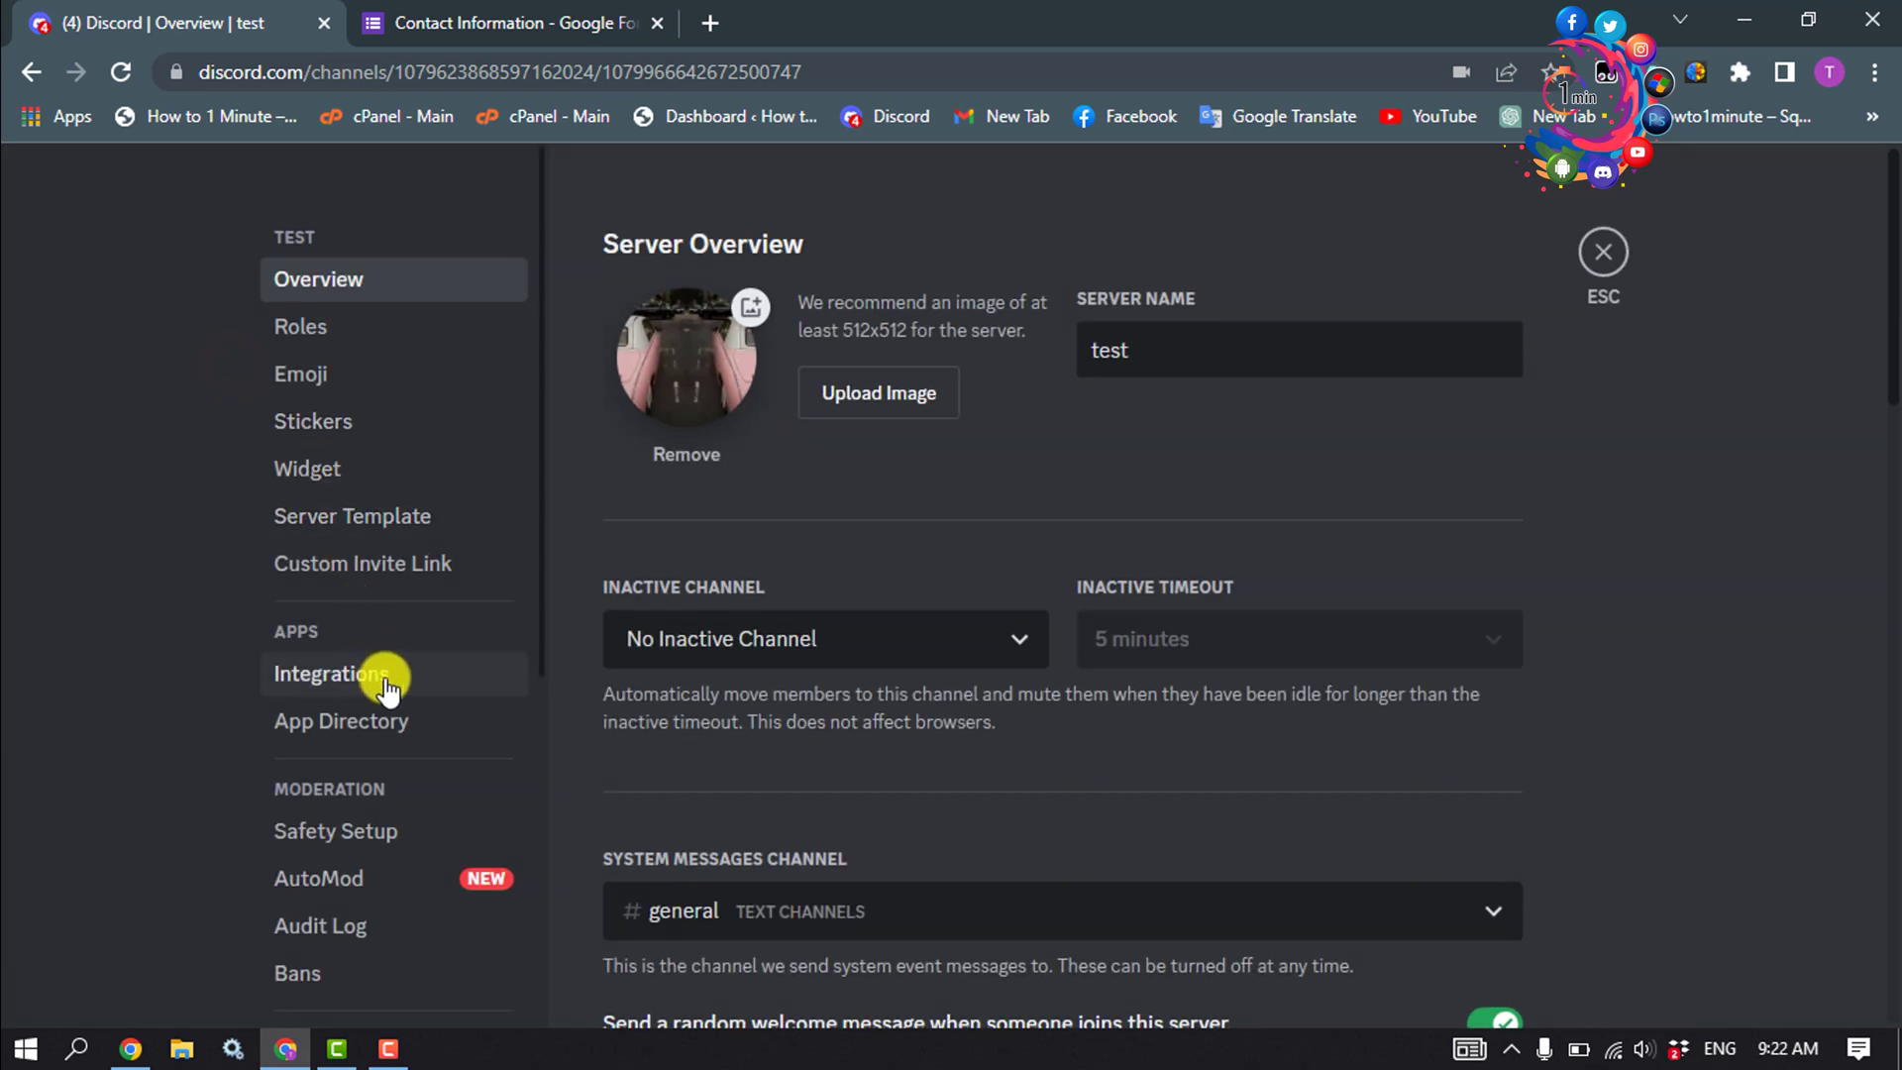
click(386, 677)
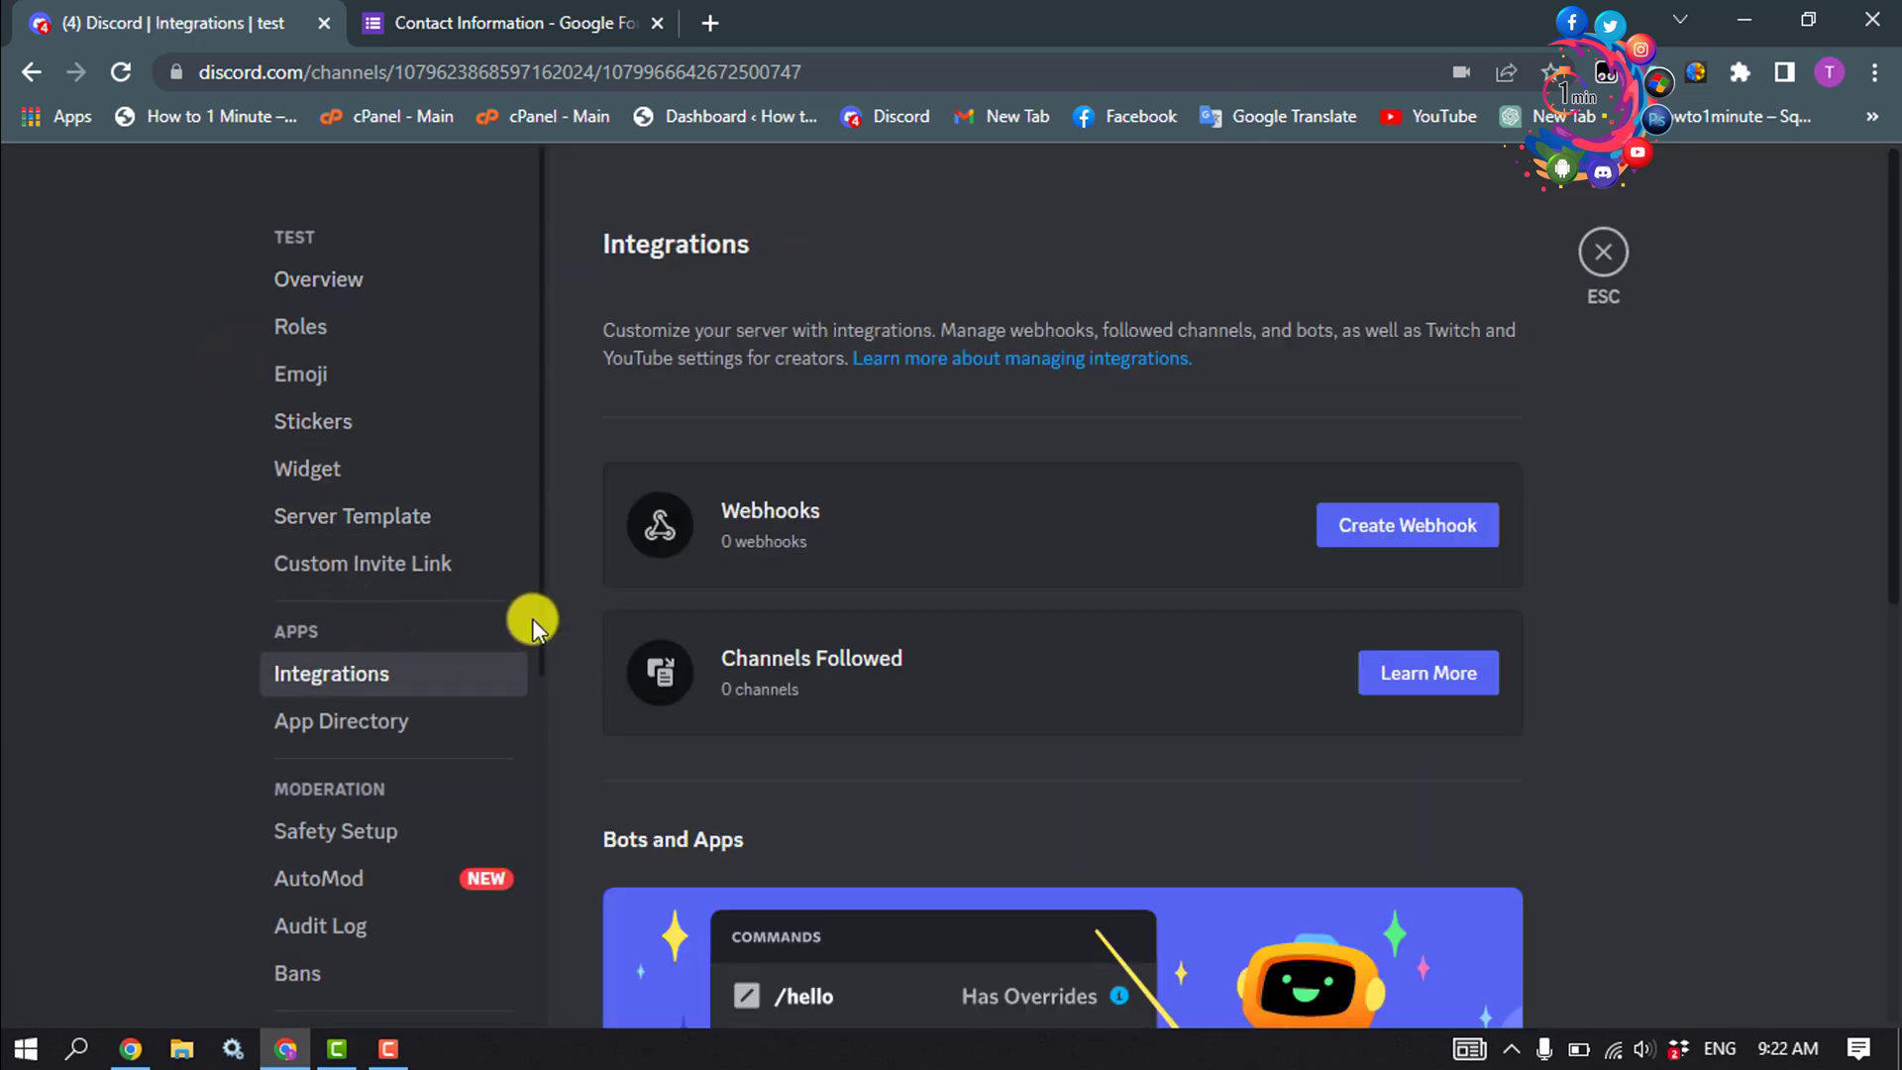
click(1411, 538)
click(1078, 741)
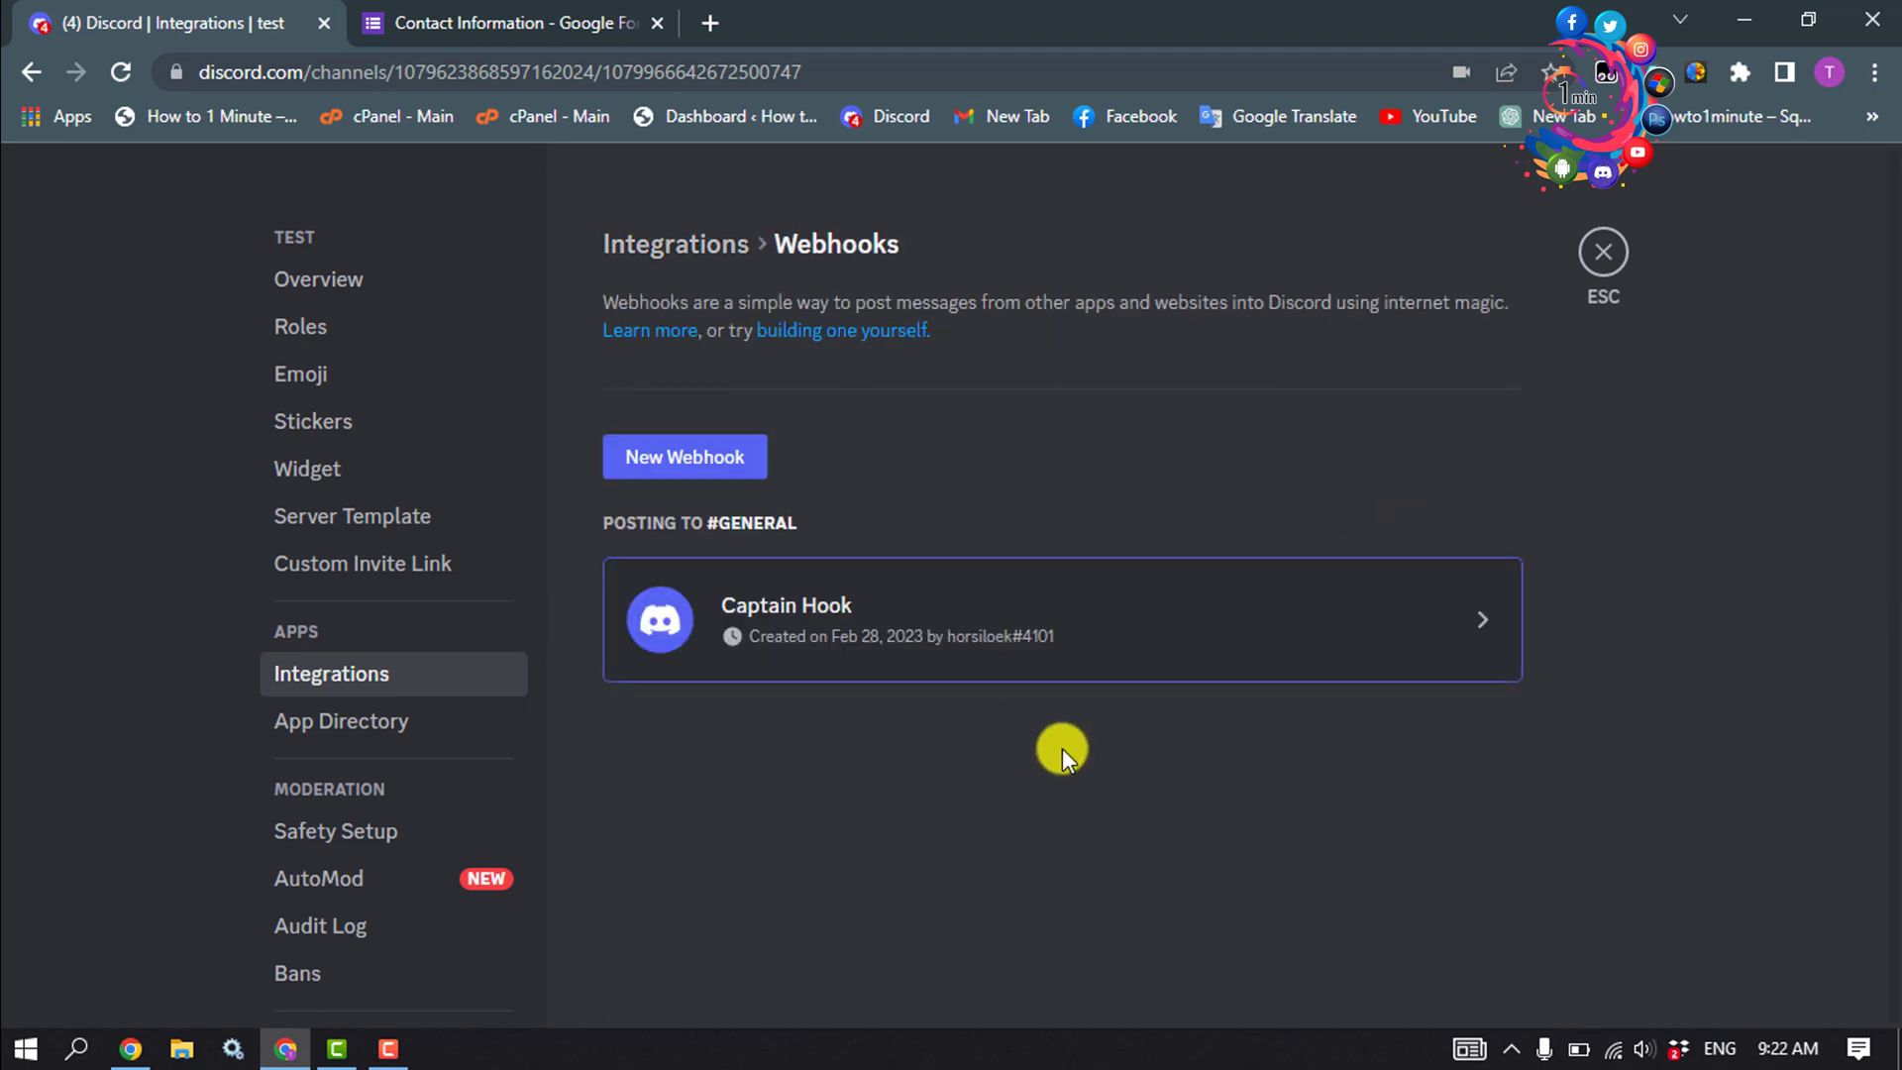
Step: Rename the webhook 'google form response', post to #google-form-response, copy its URL and save
click(1053, 622)
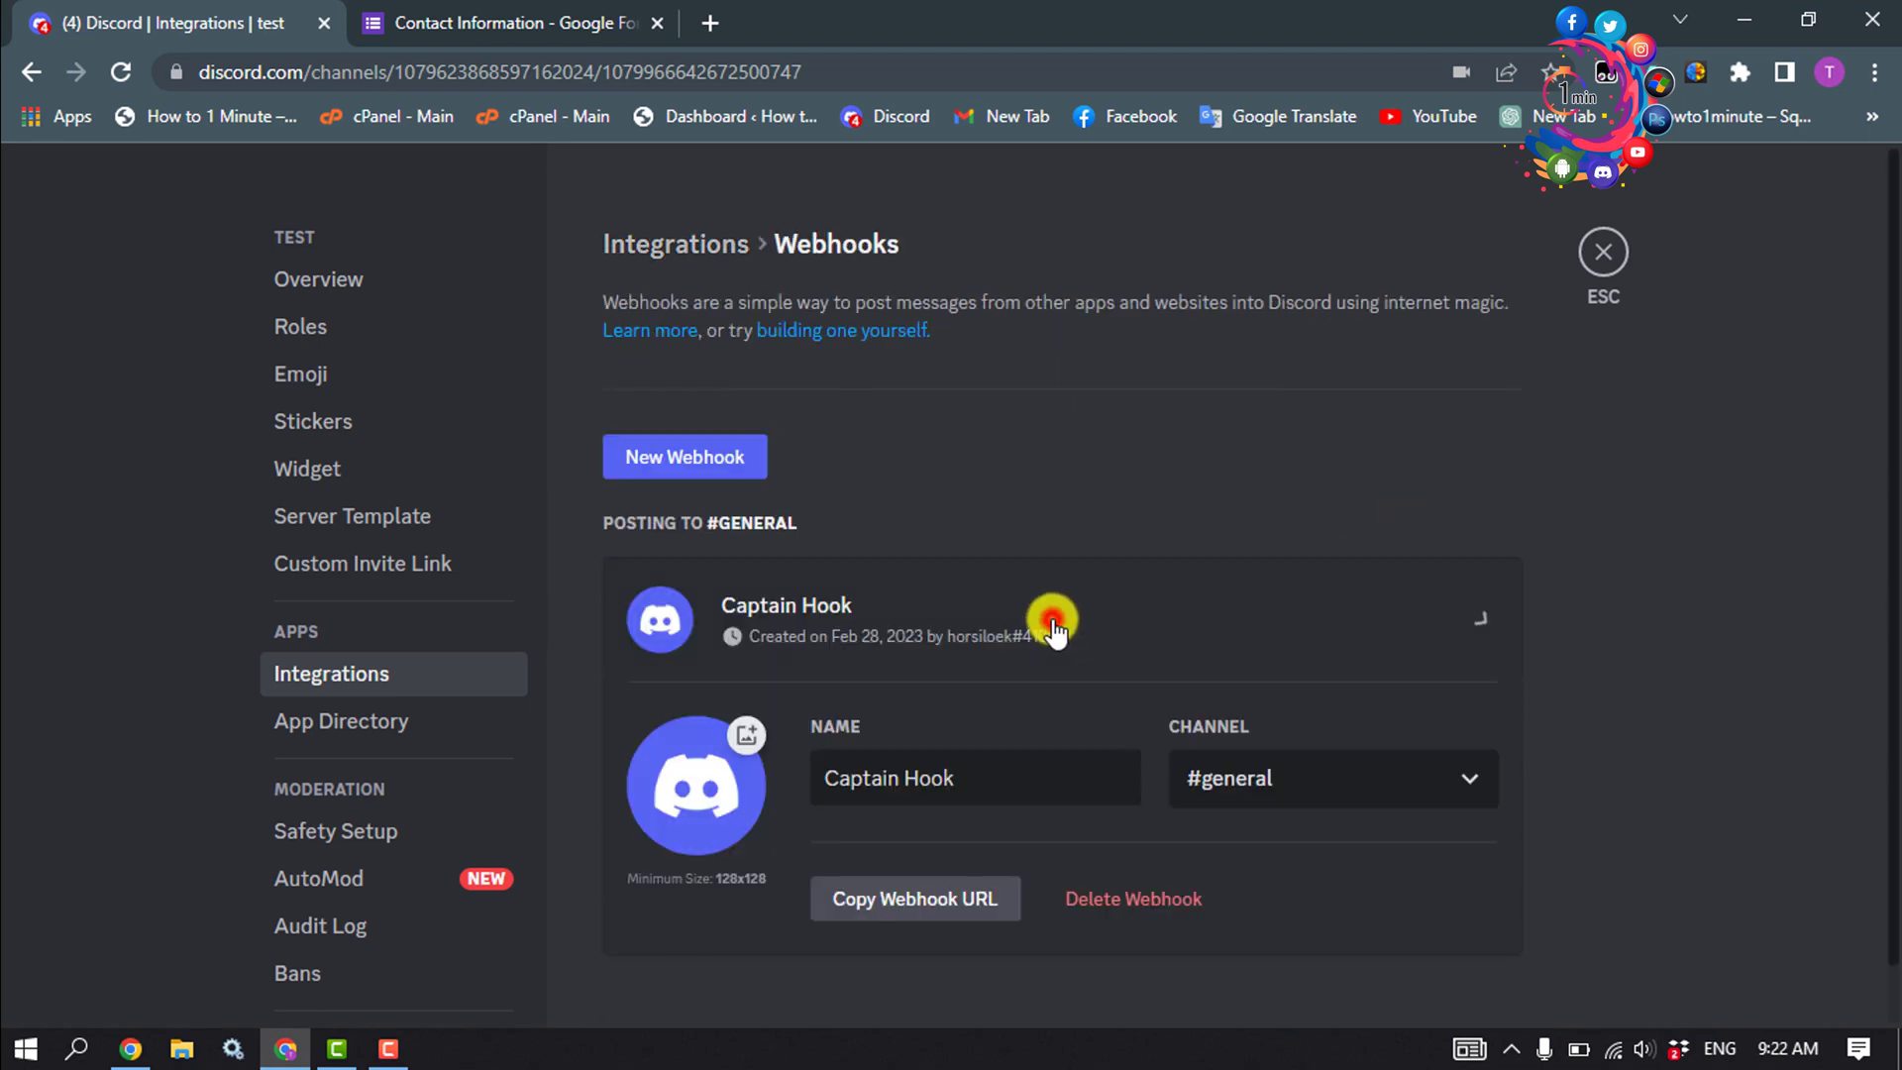
triple_click(993, 781)
text(google form response)
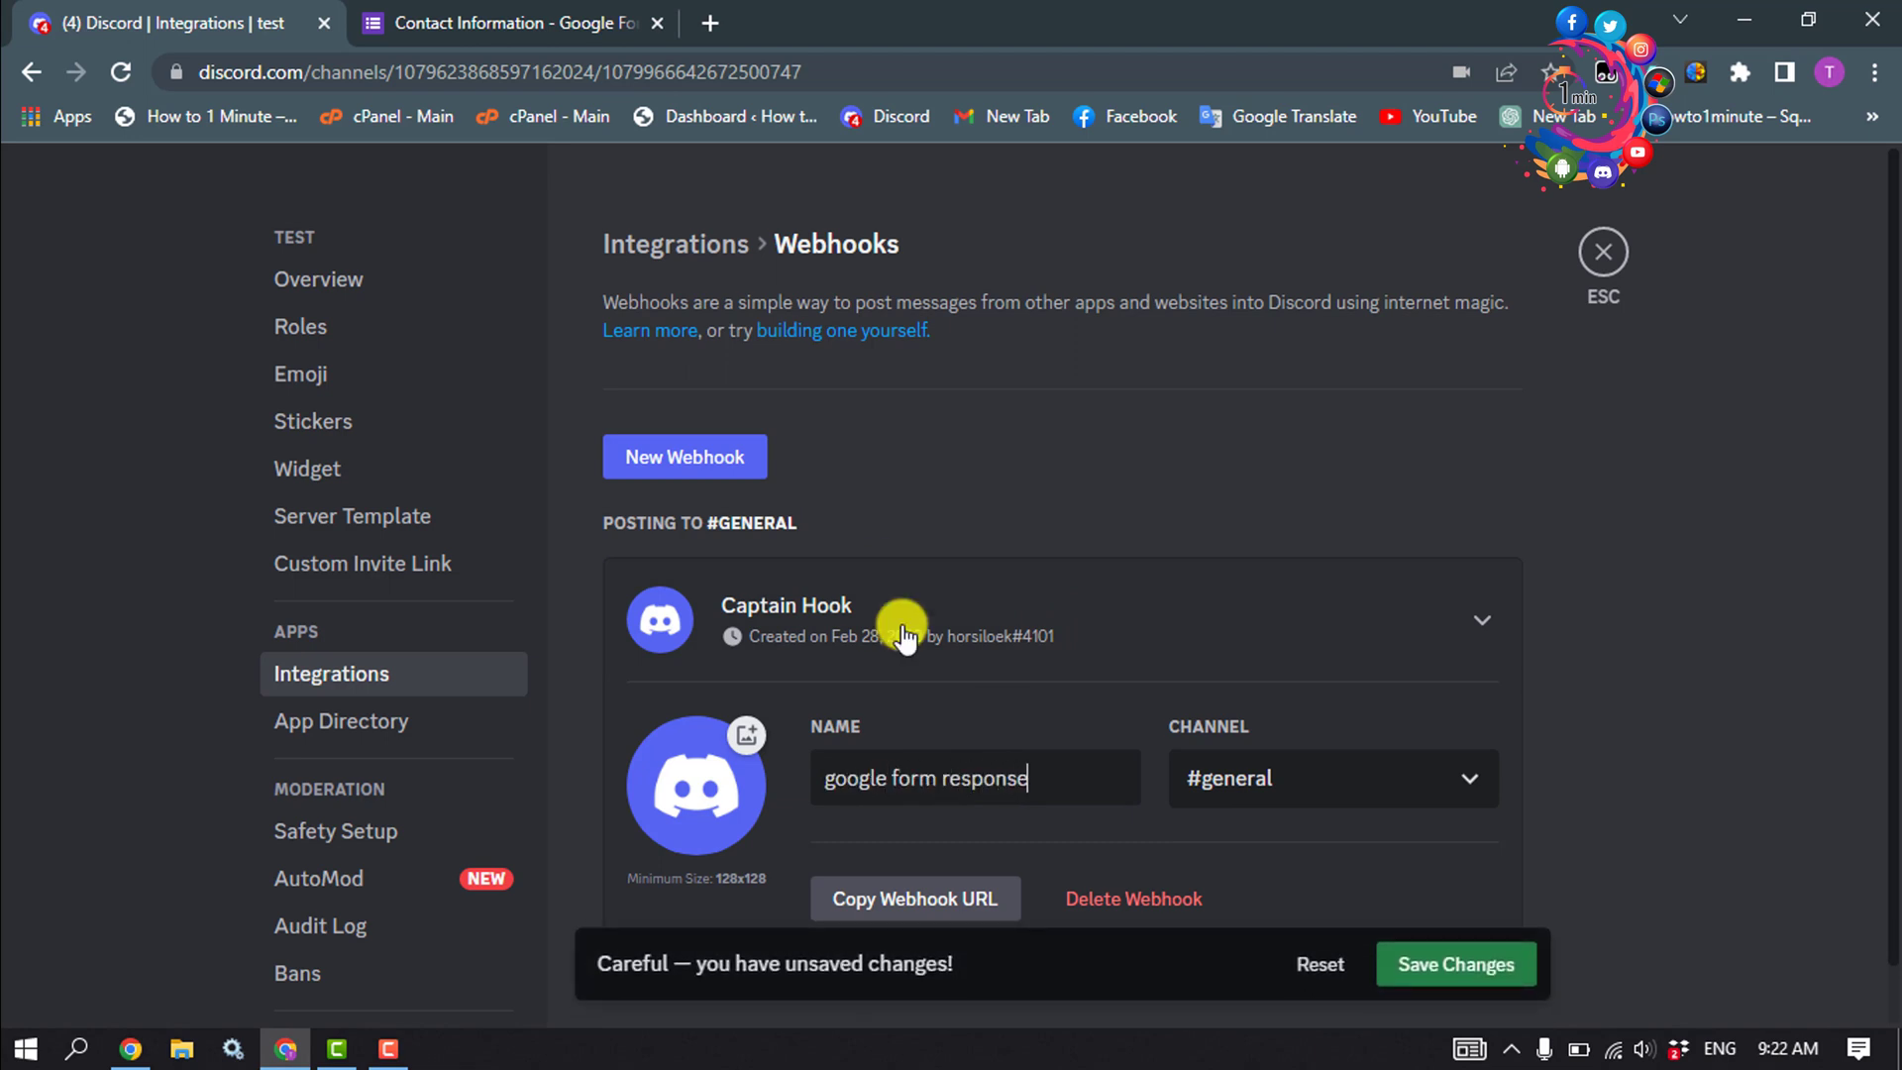
click(1265, 781)
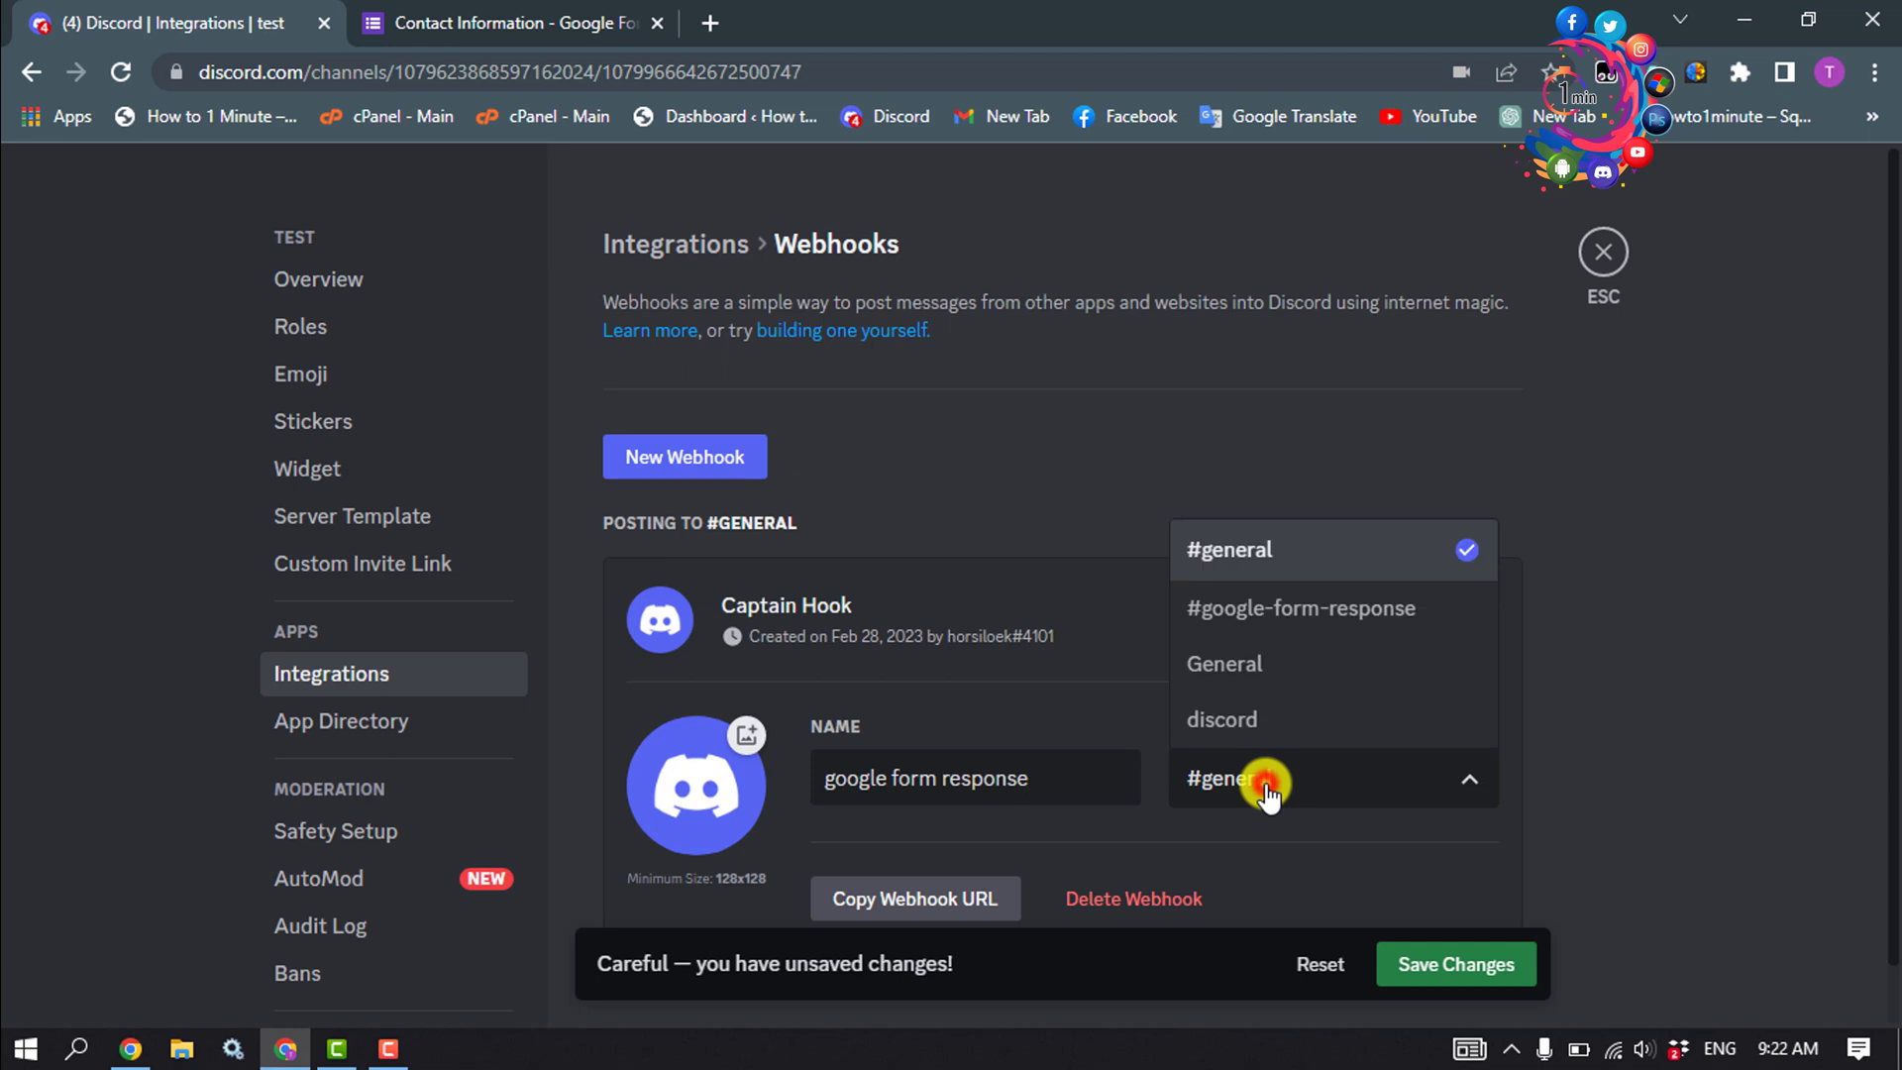
click(1287, 619)
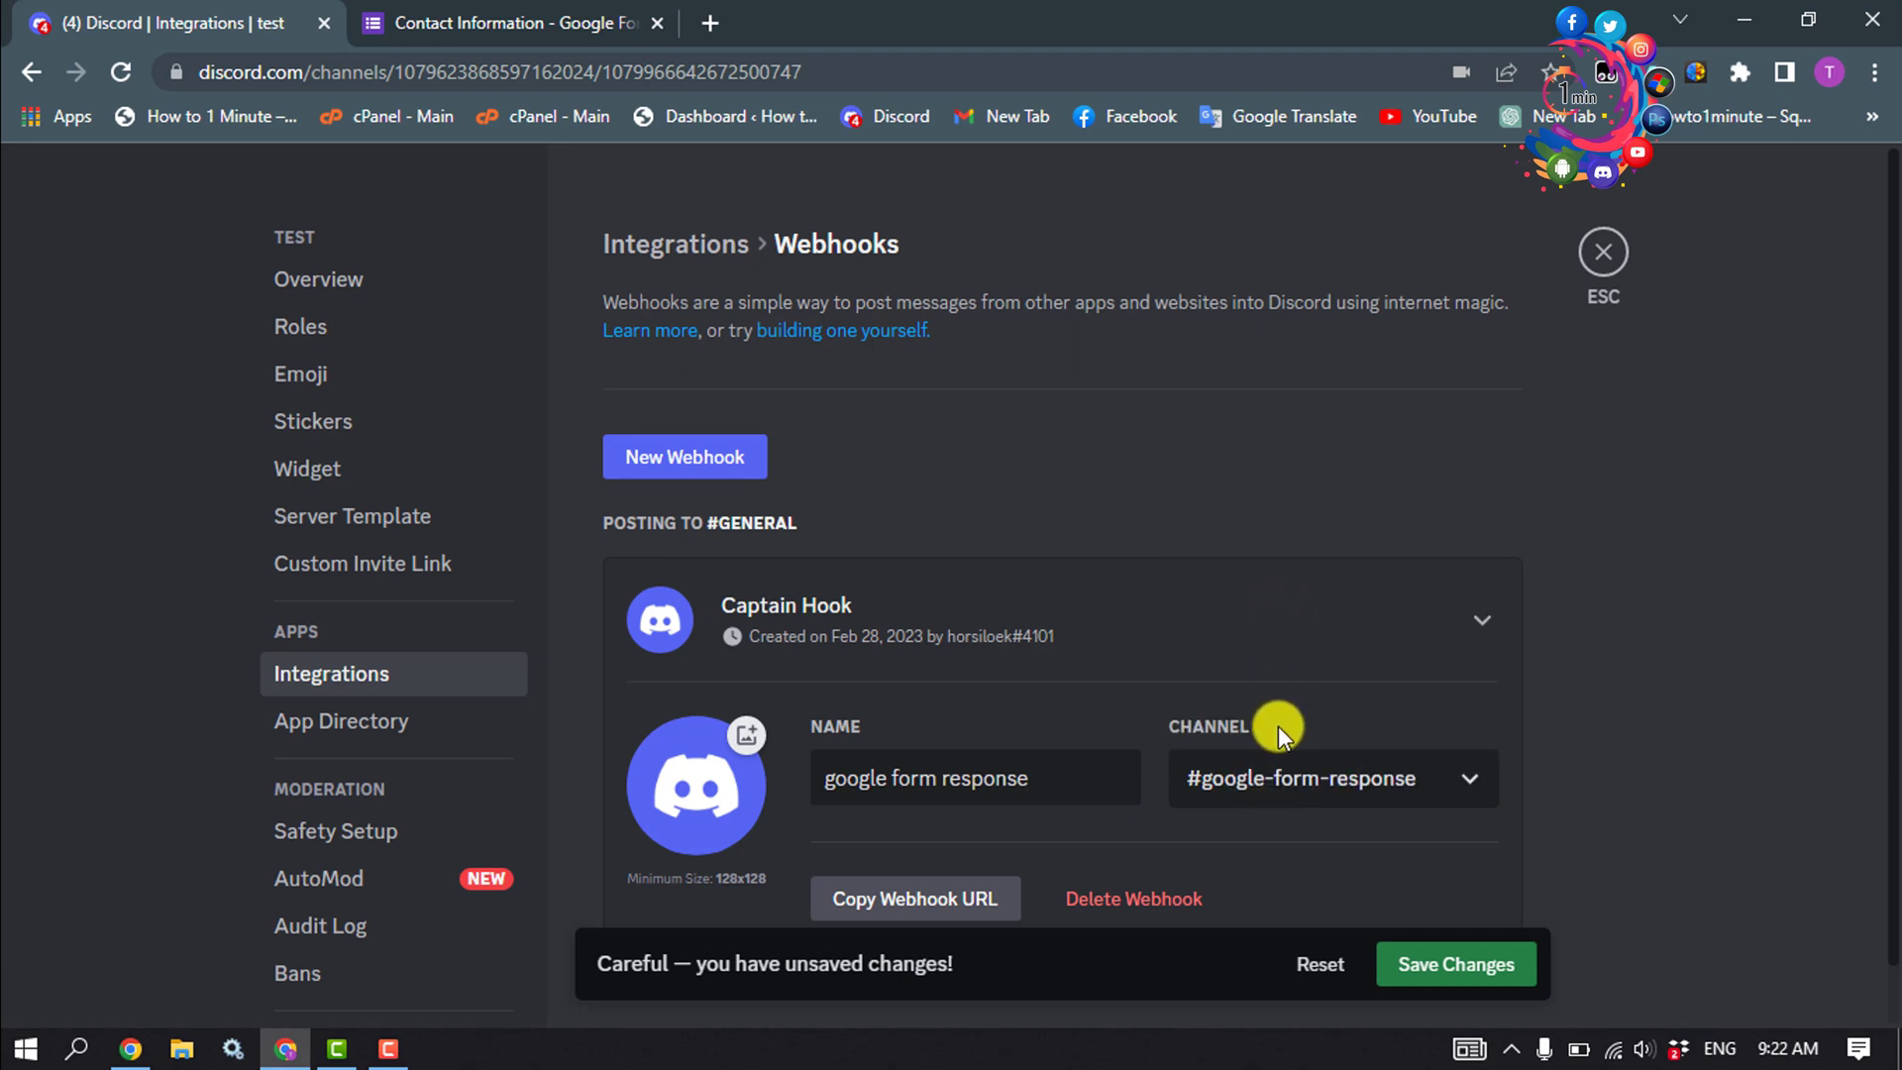
click(899, 911)
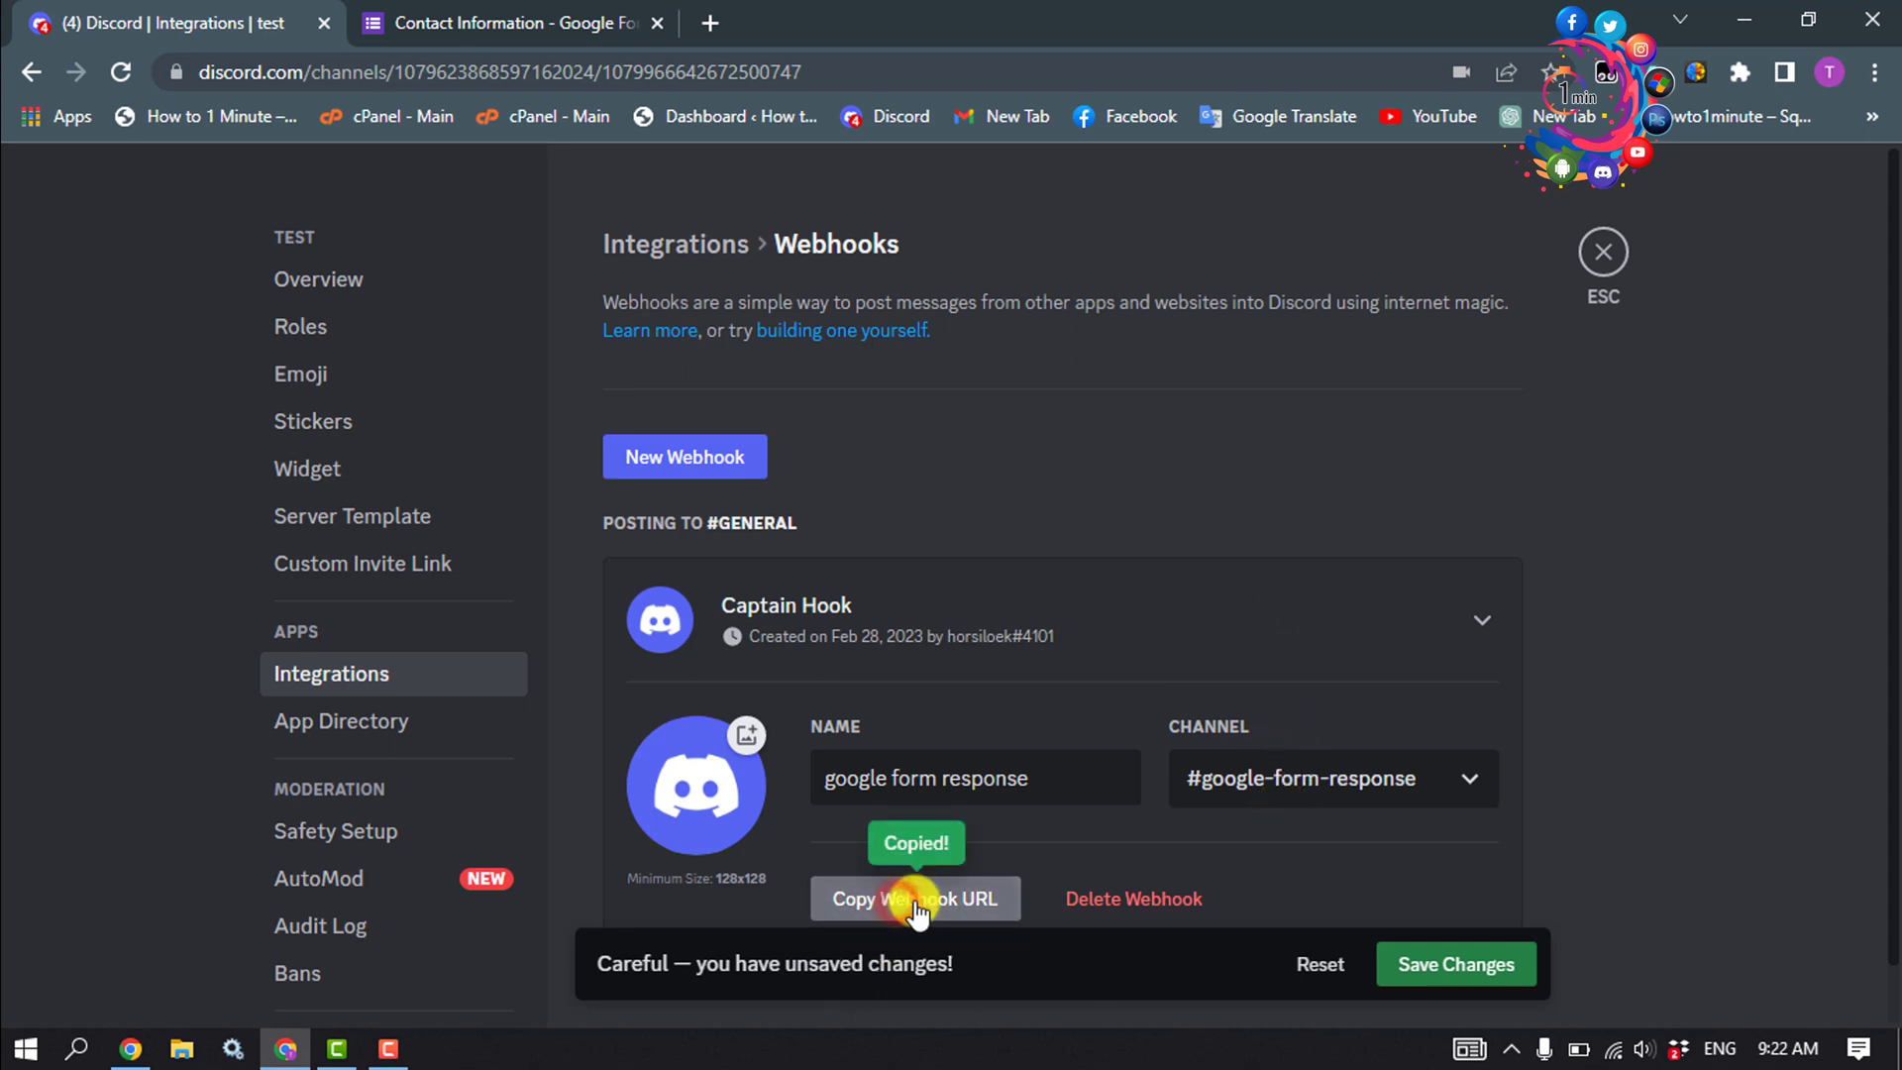
click(1470, 966)
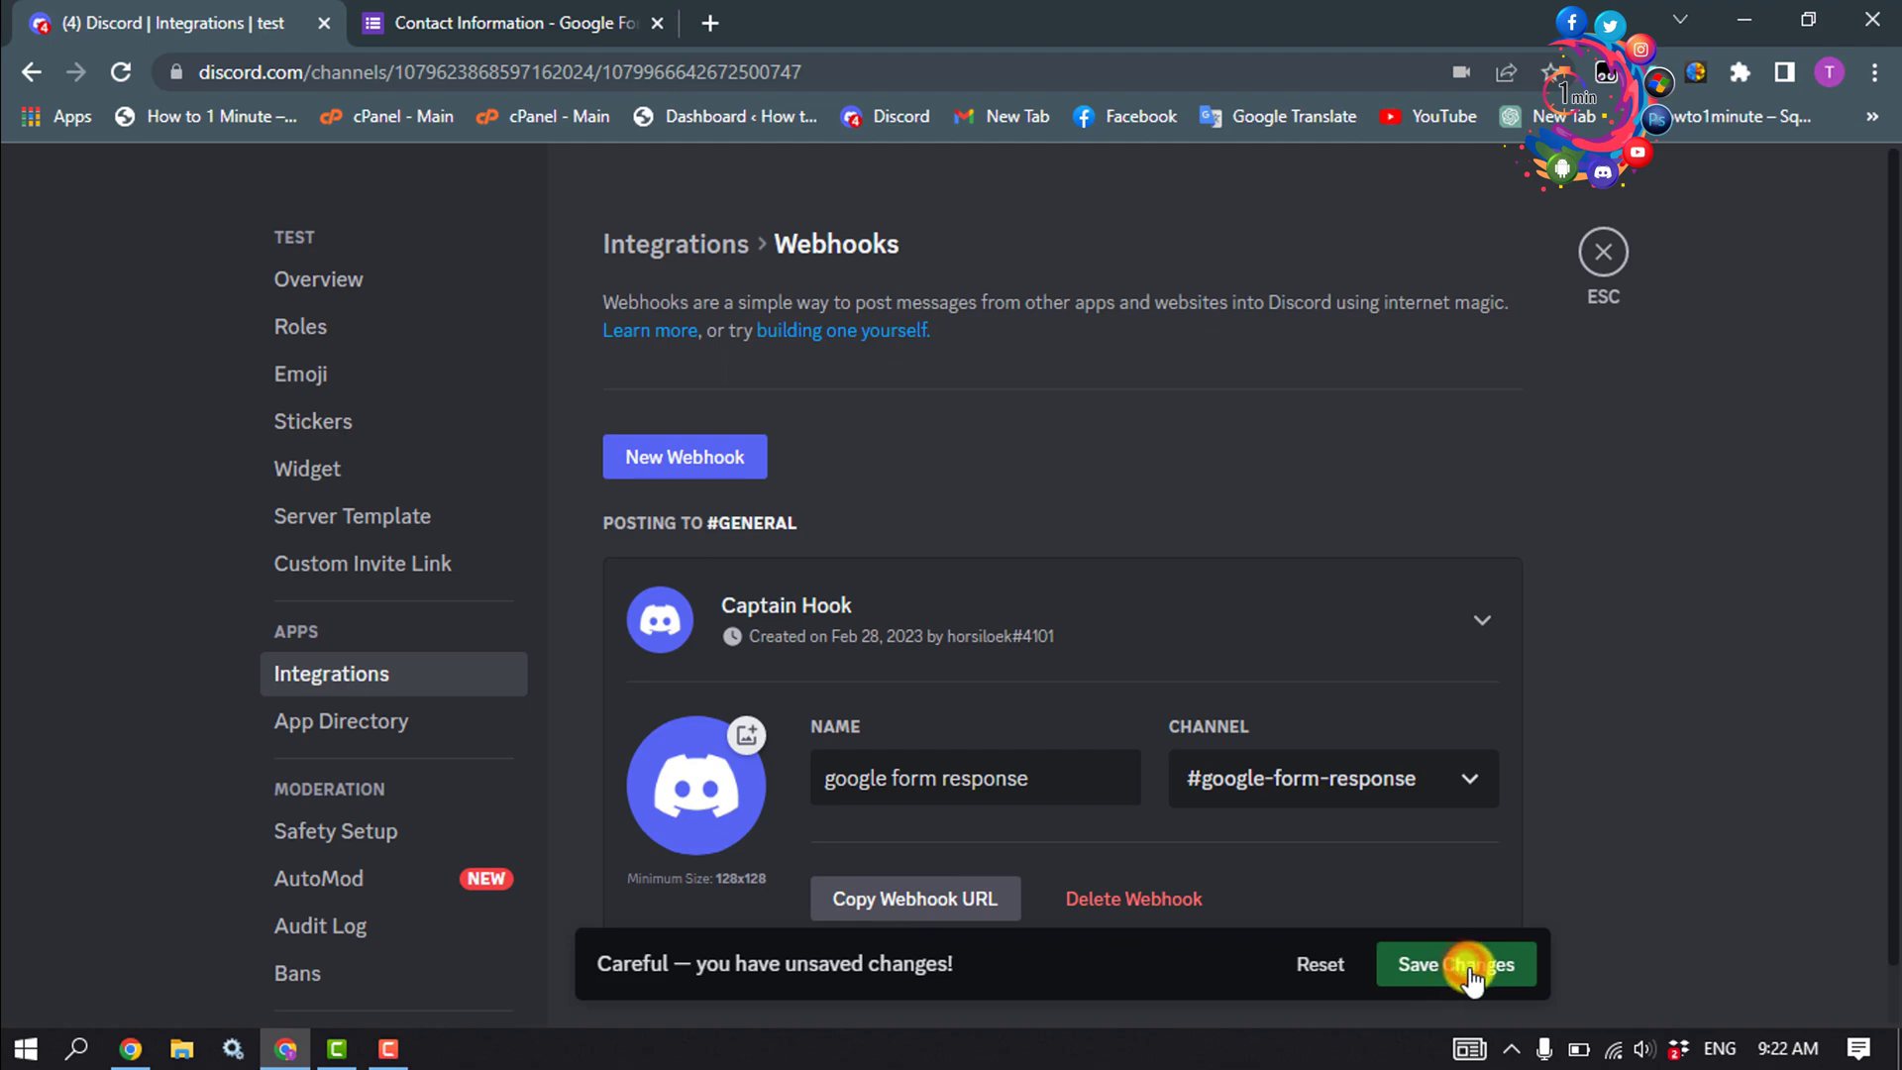
click(1613, 251)
Step: From the Contact information form's Add-ons menu, find Document Studio in the Workspace Marketplace
click(525, 21)
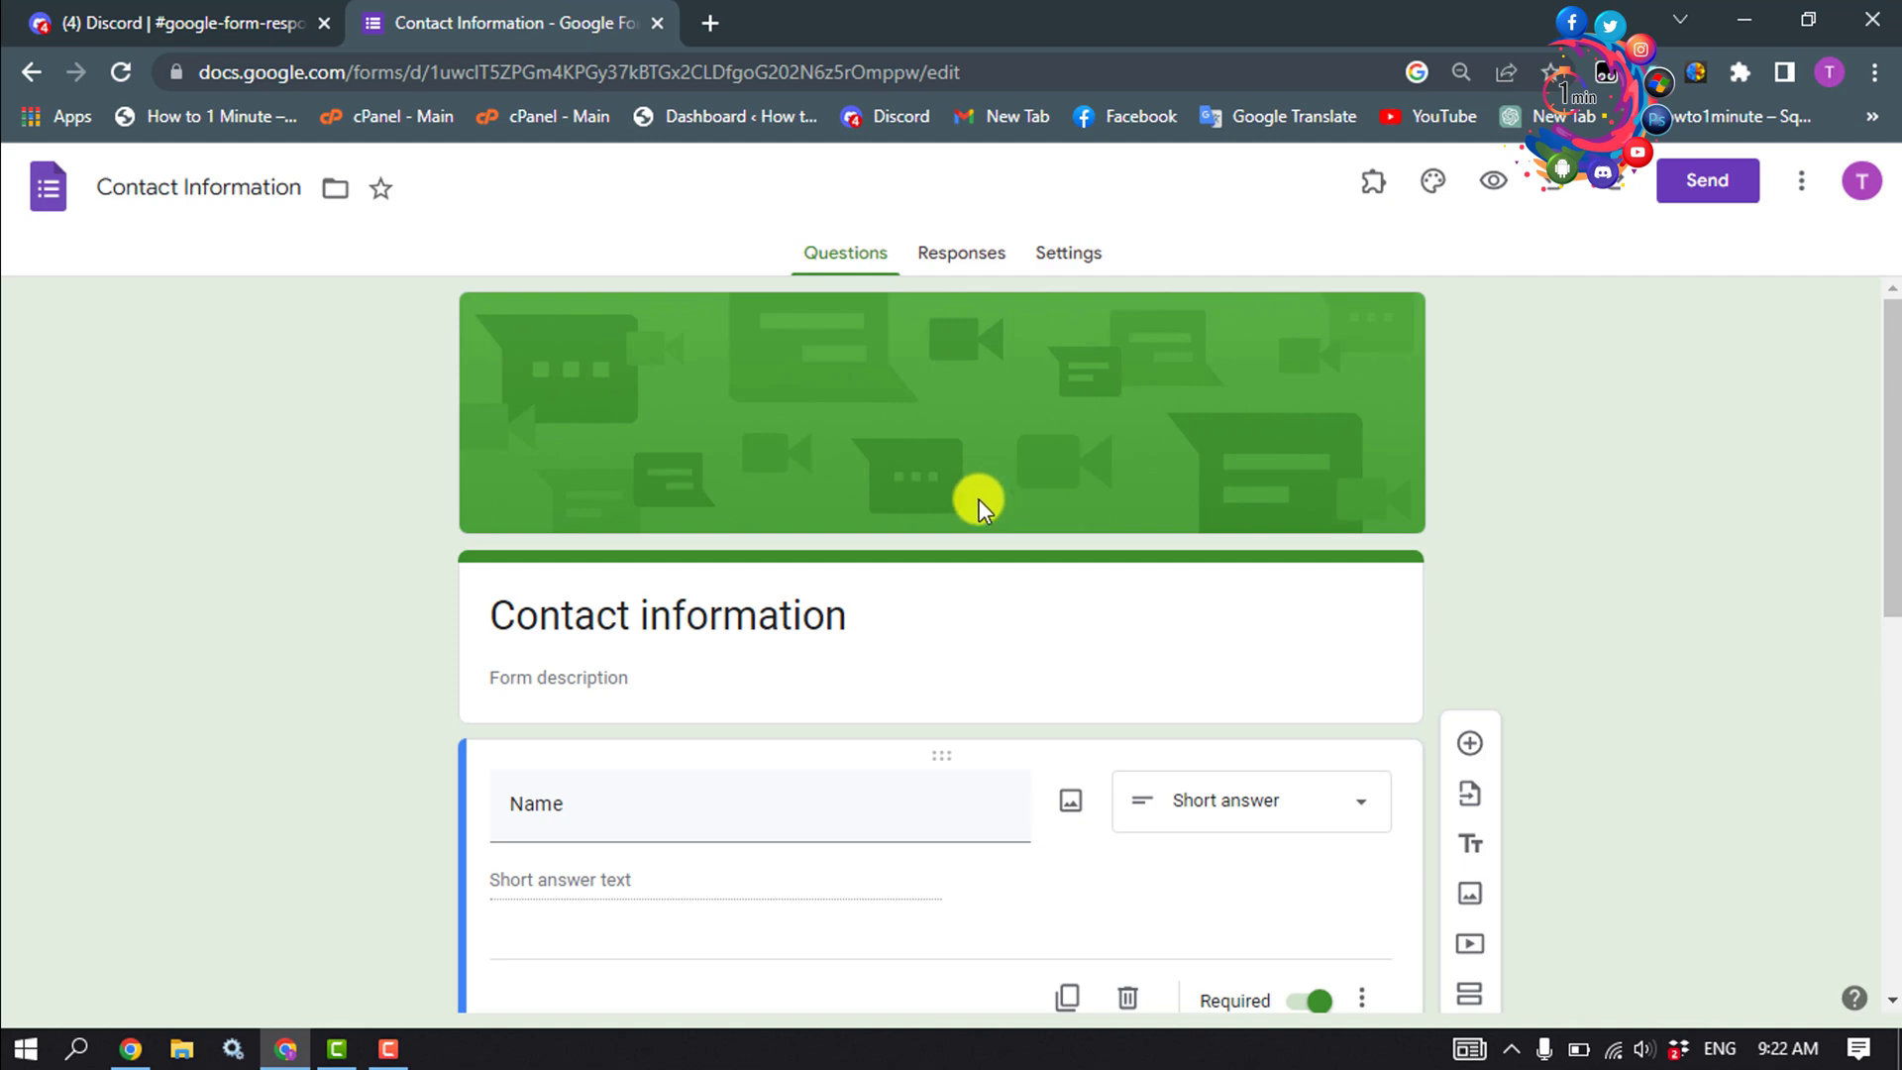
click(1801, 182)
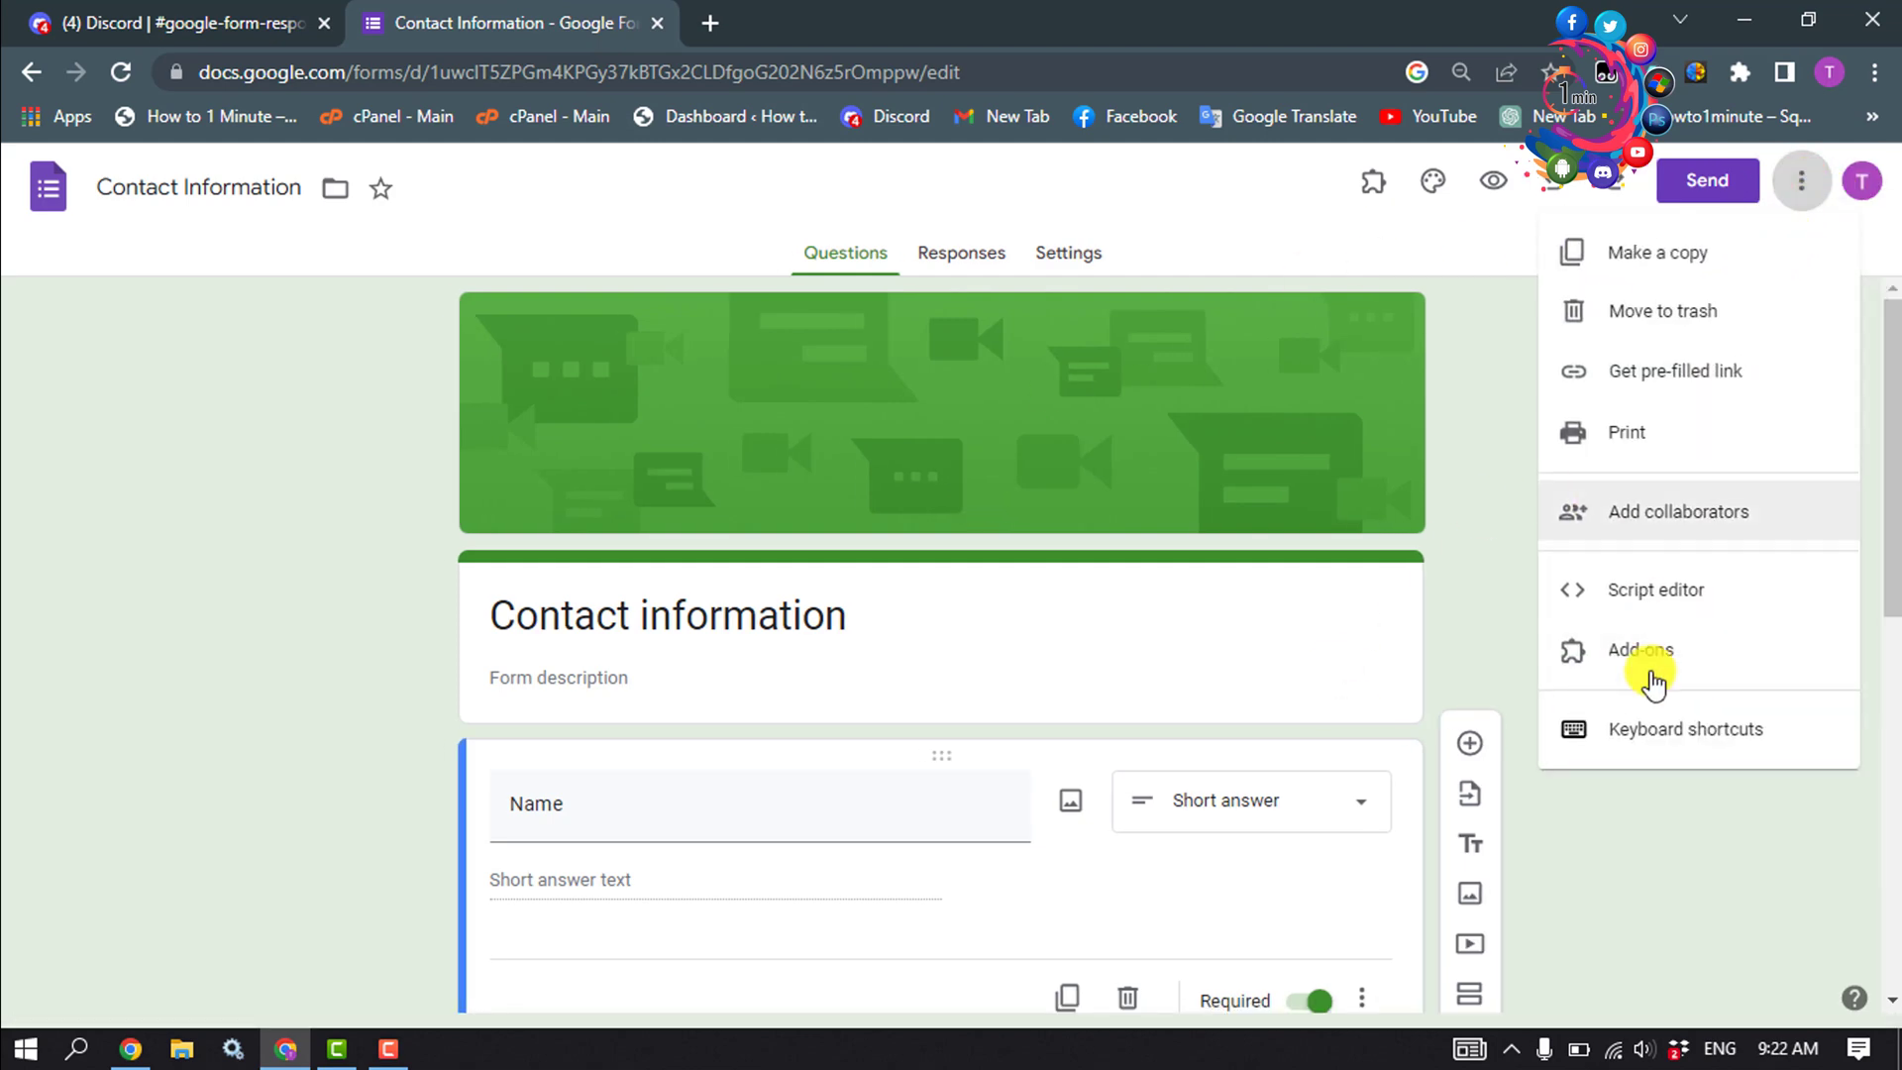
click(1681, 662)
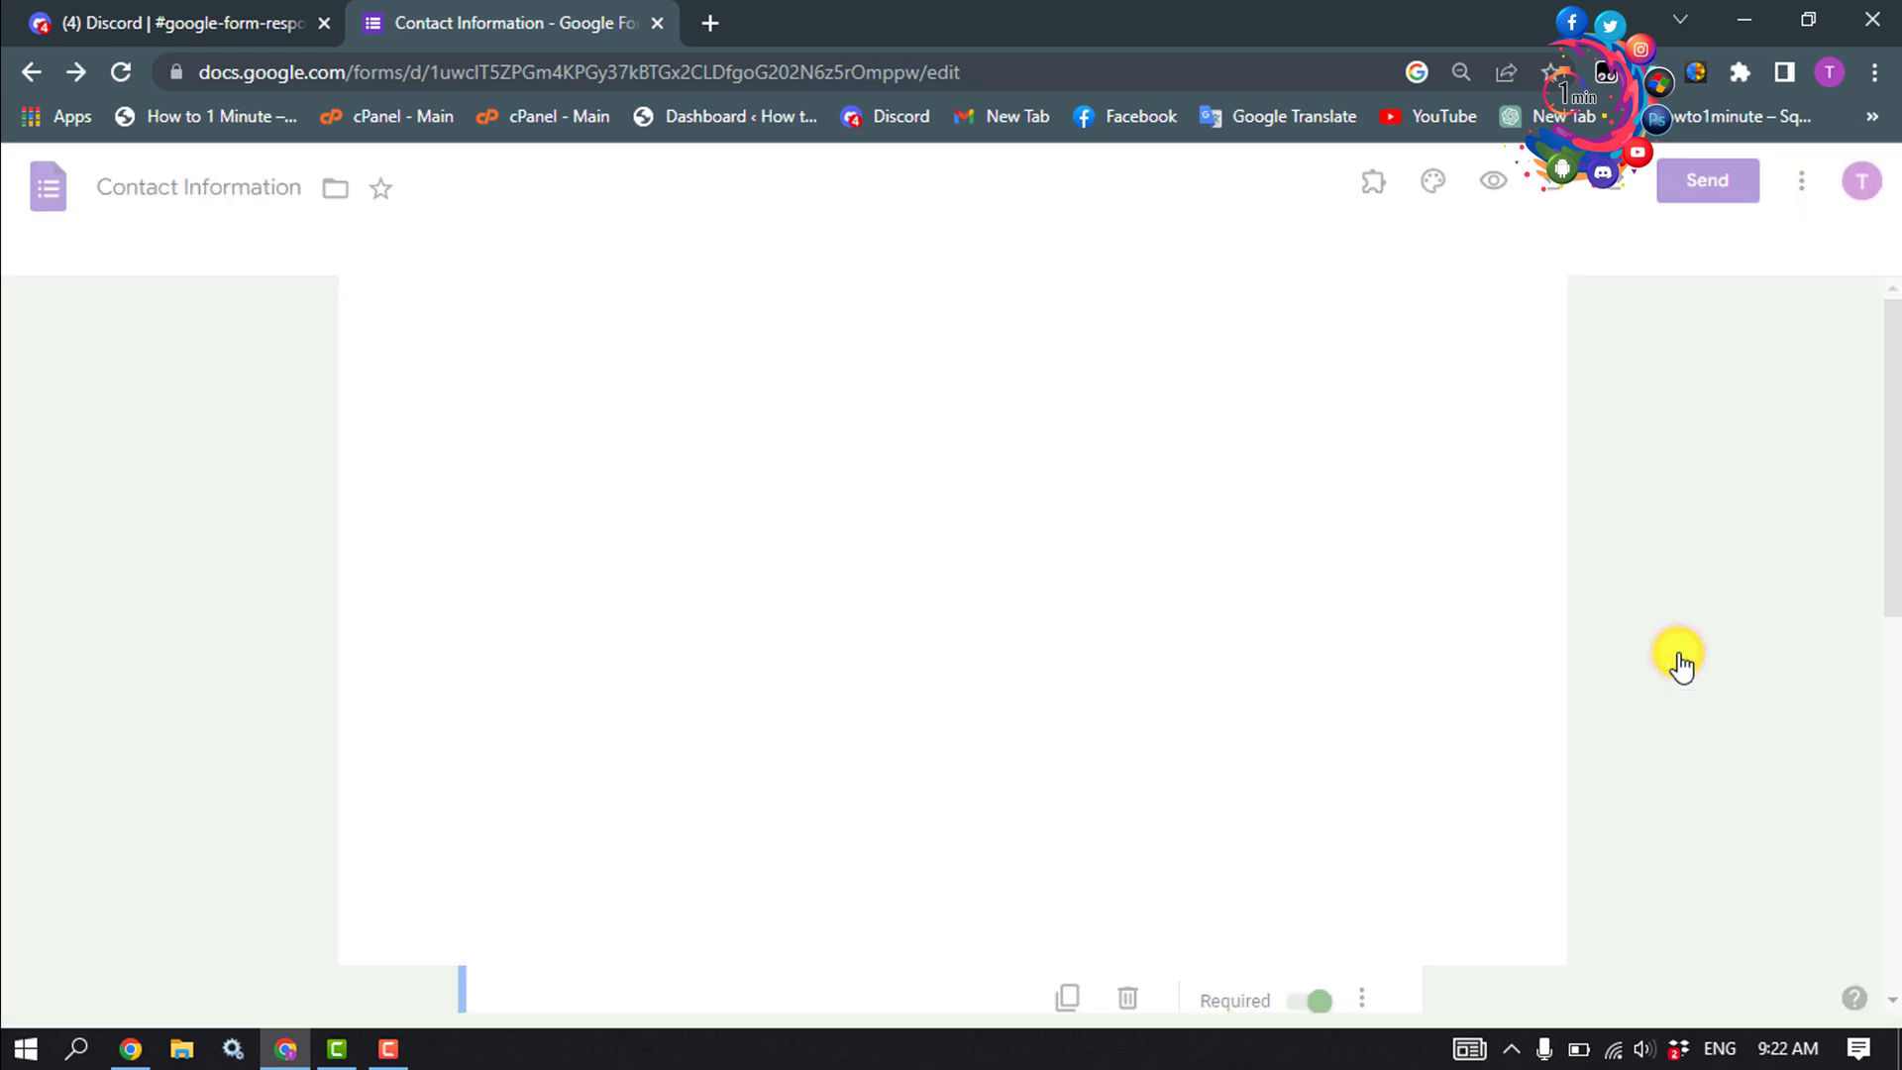
click(1017, 248)
text(do)
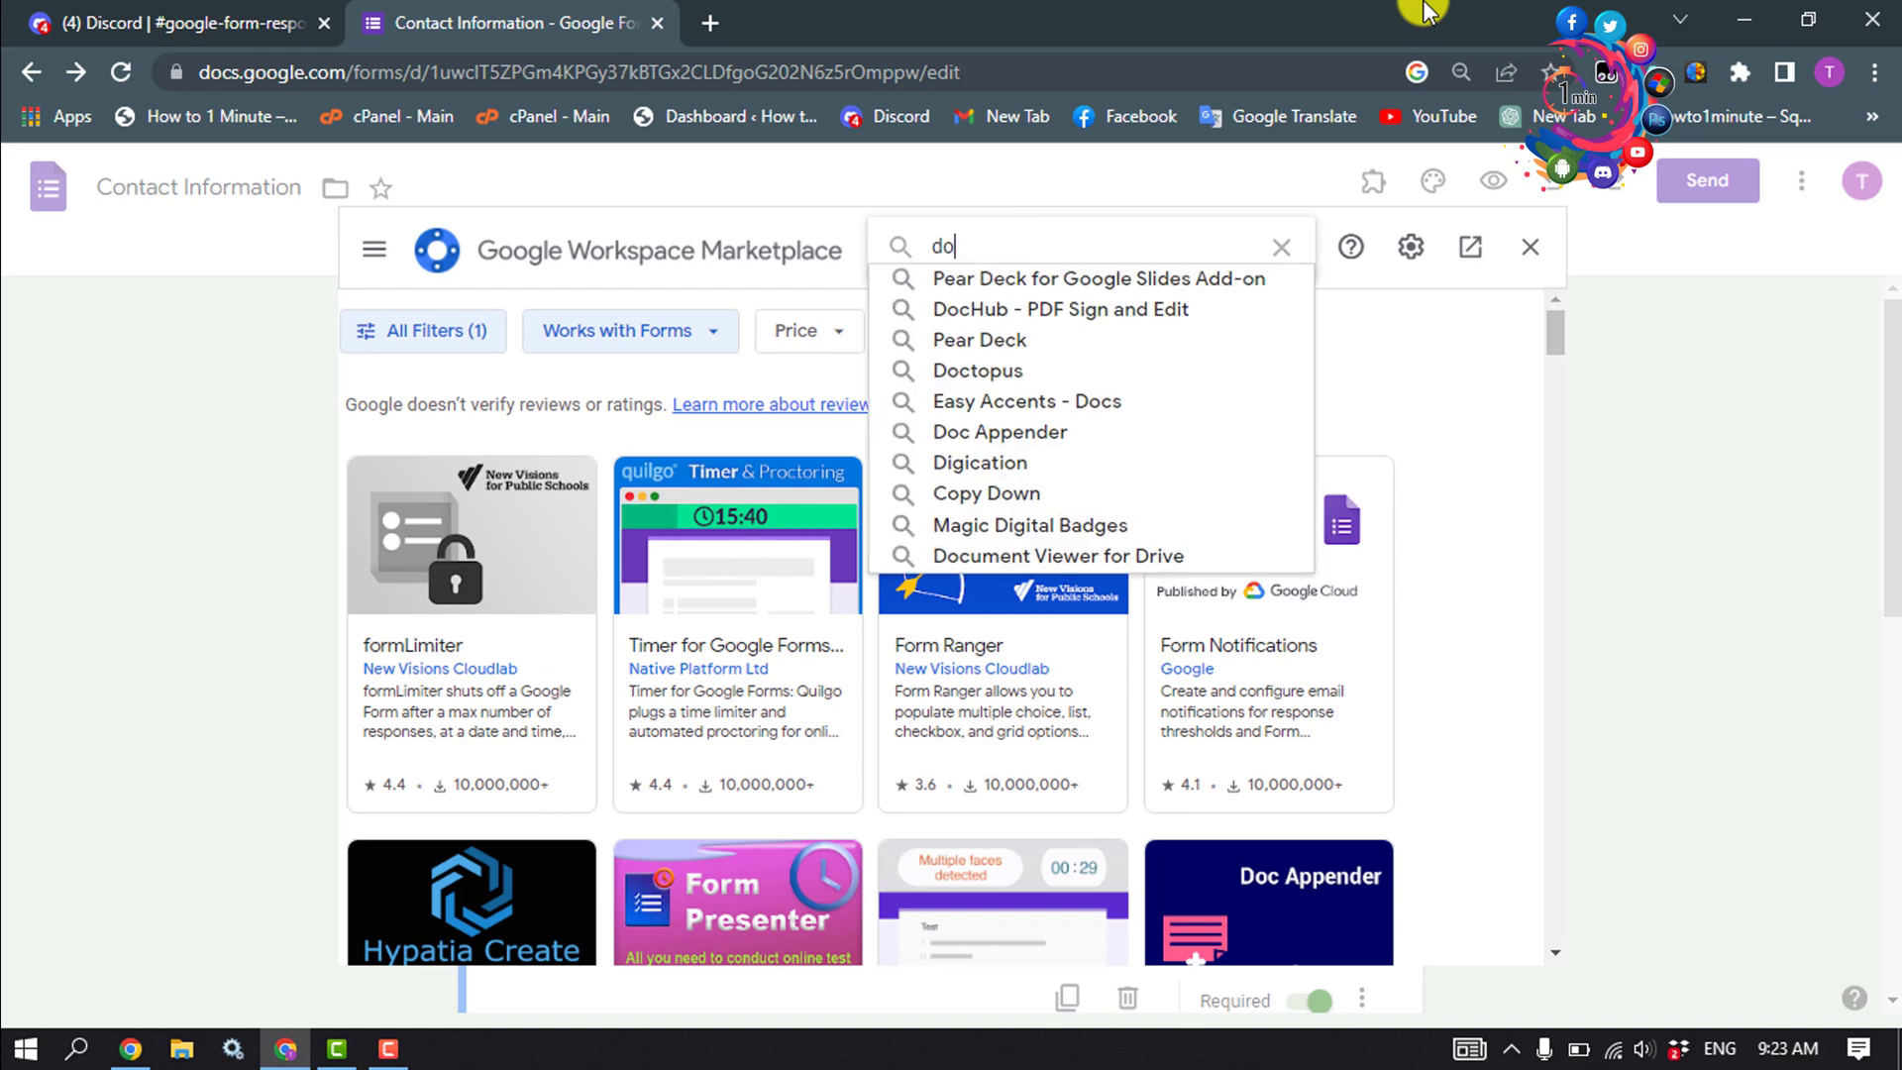
text(cument)
click(1048, 306)
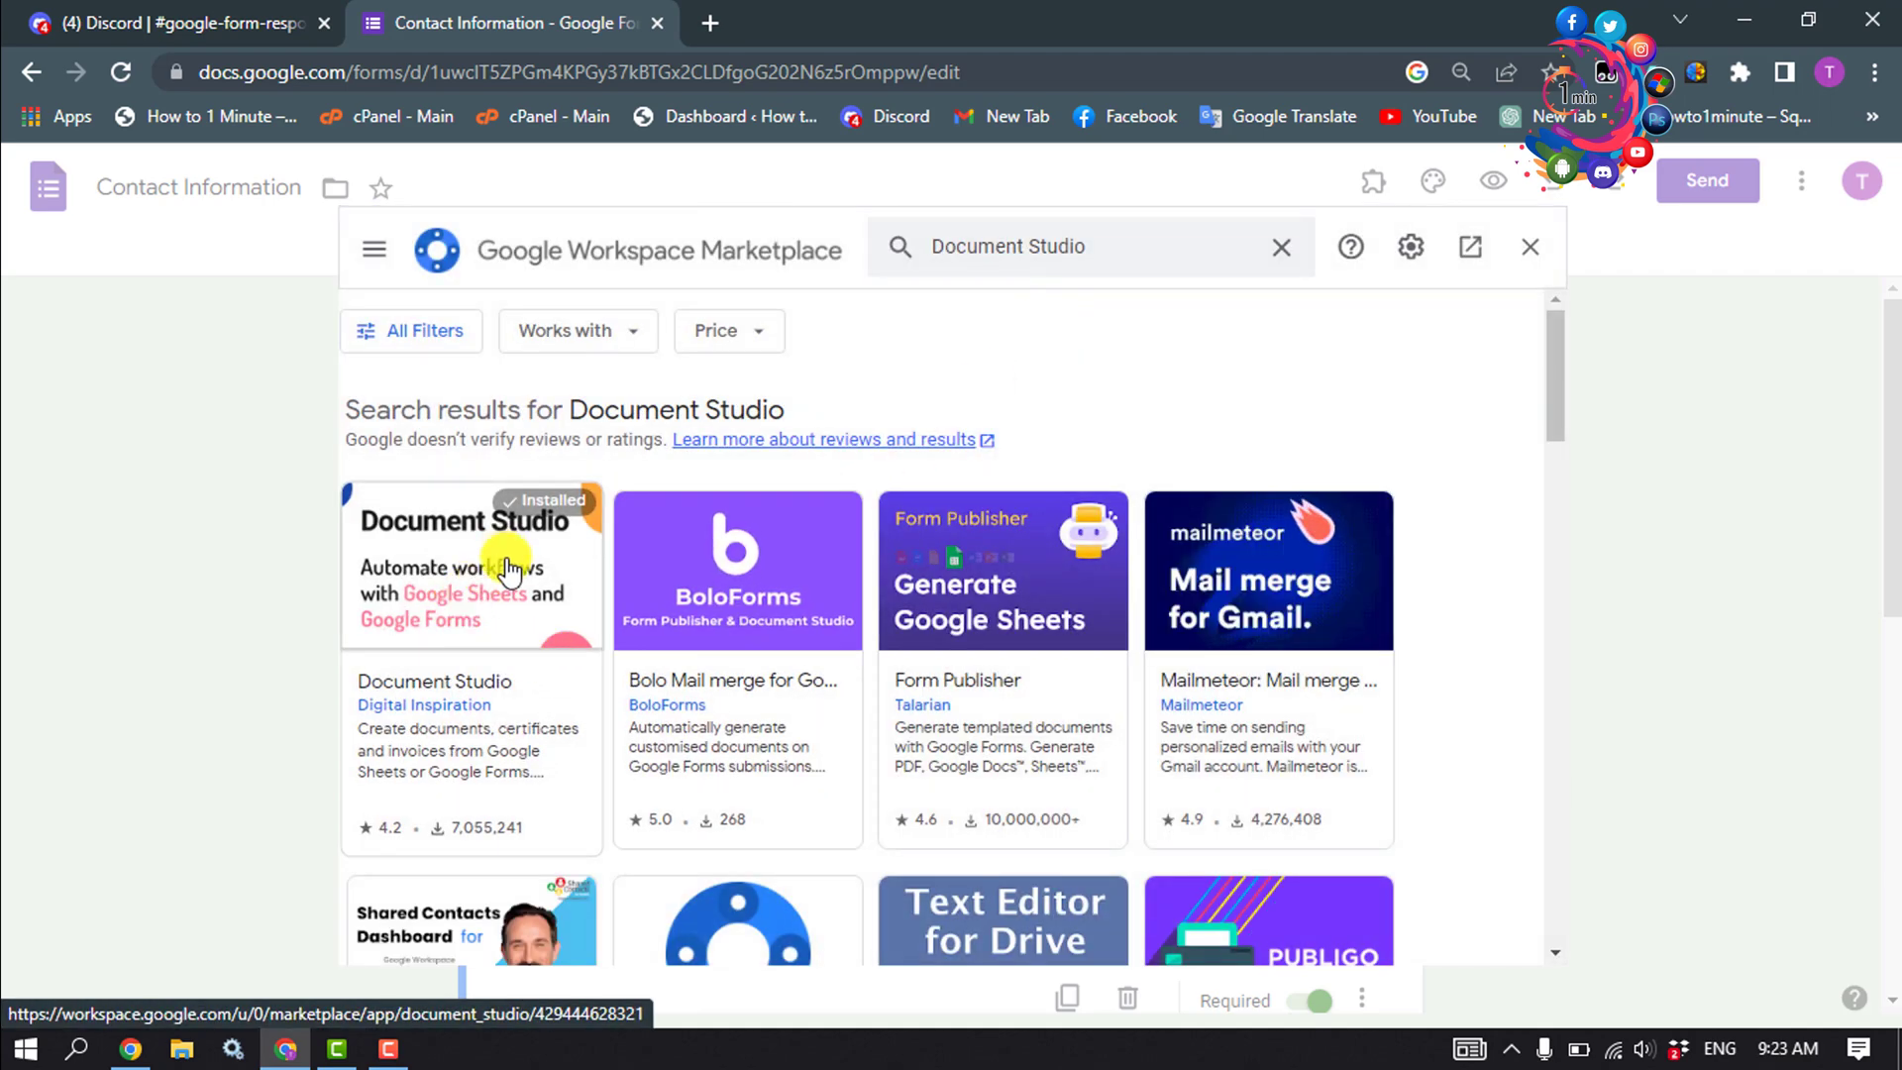
click(443, 634)
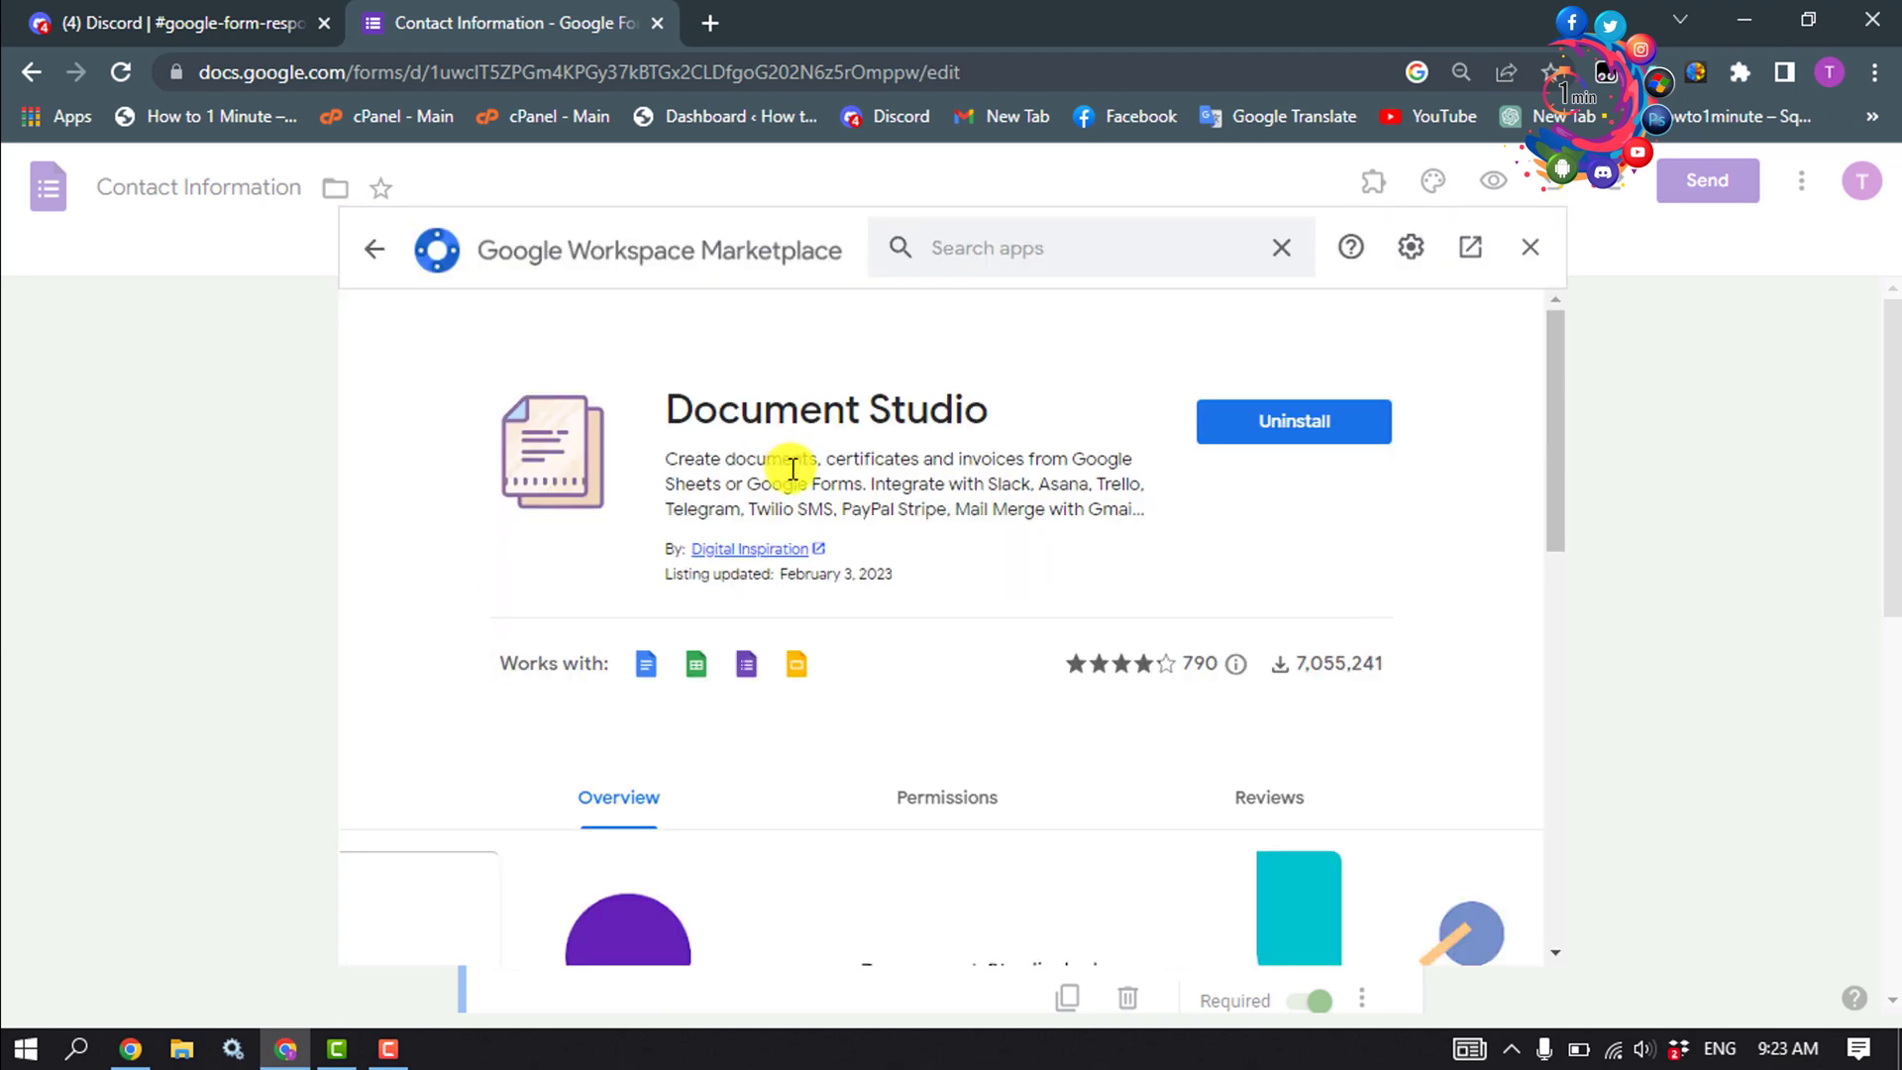
Step: Install Document Studio, allowing it access to the Google account, and close the Marketplace
click(1283, 434)
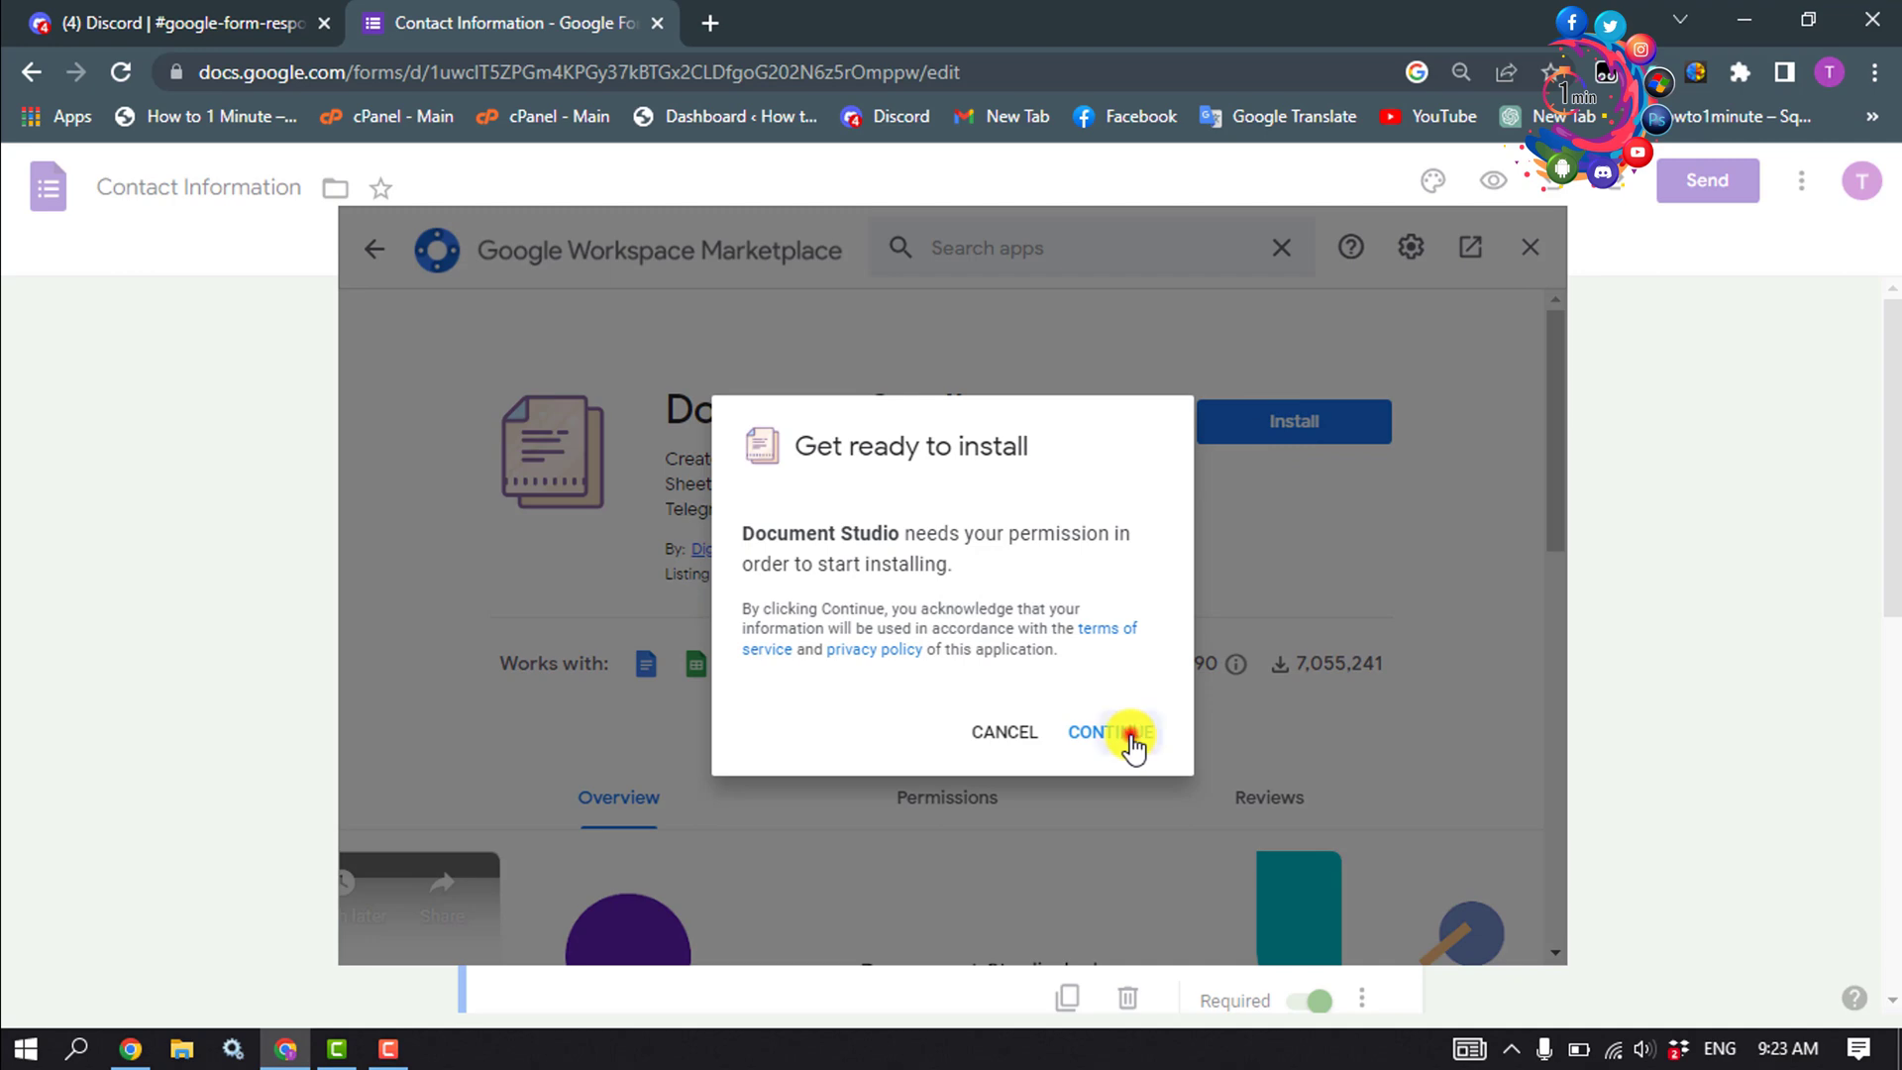
click(1130, 734)
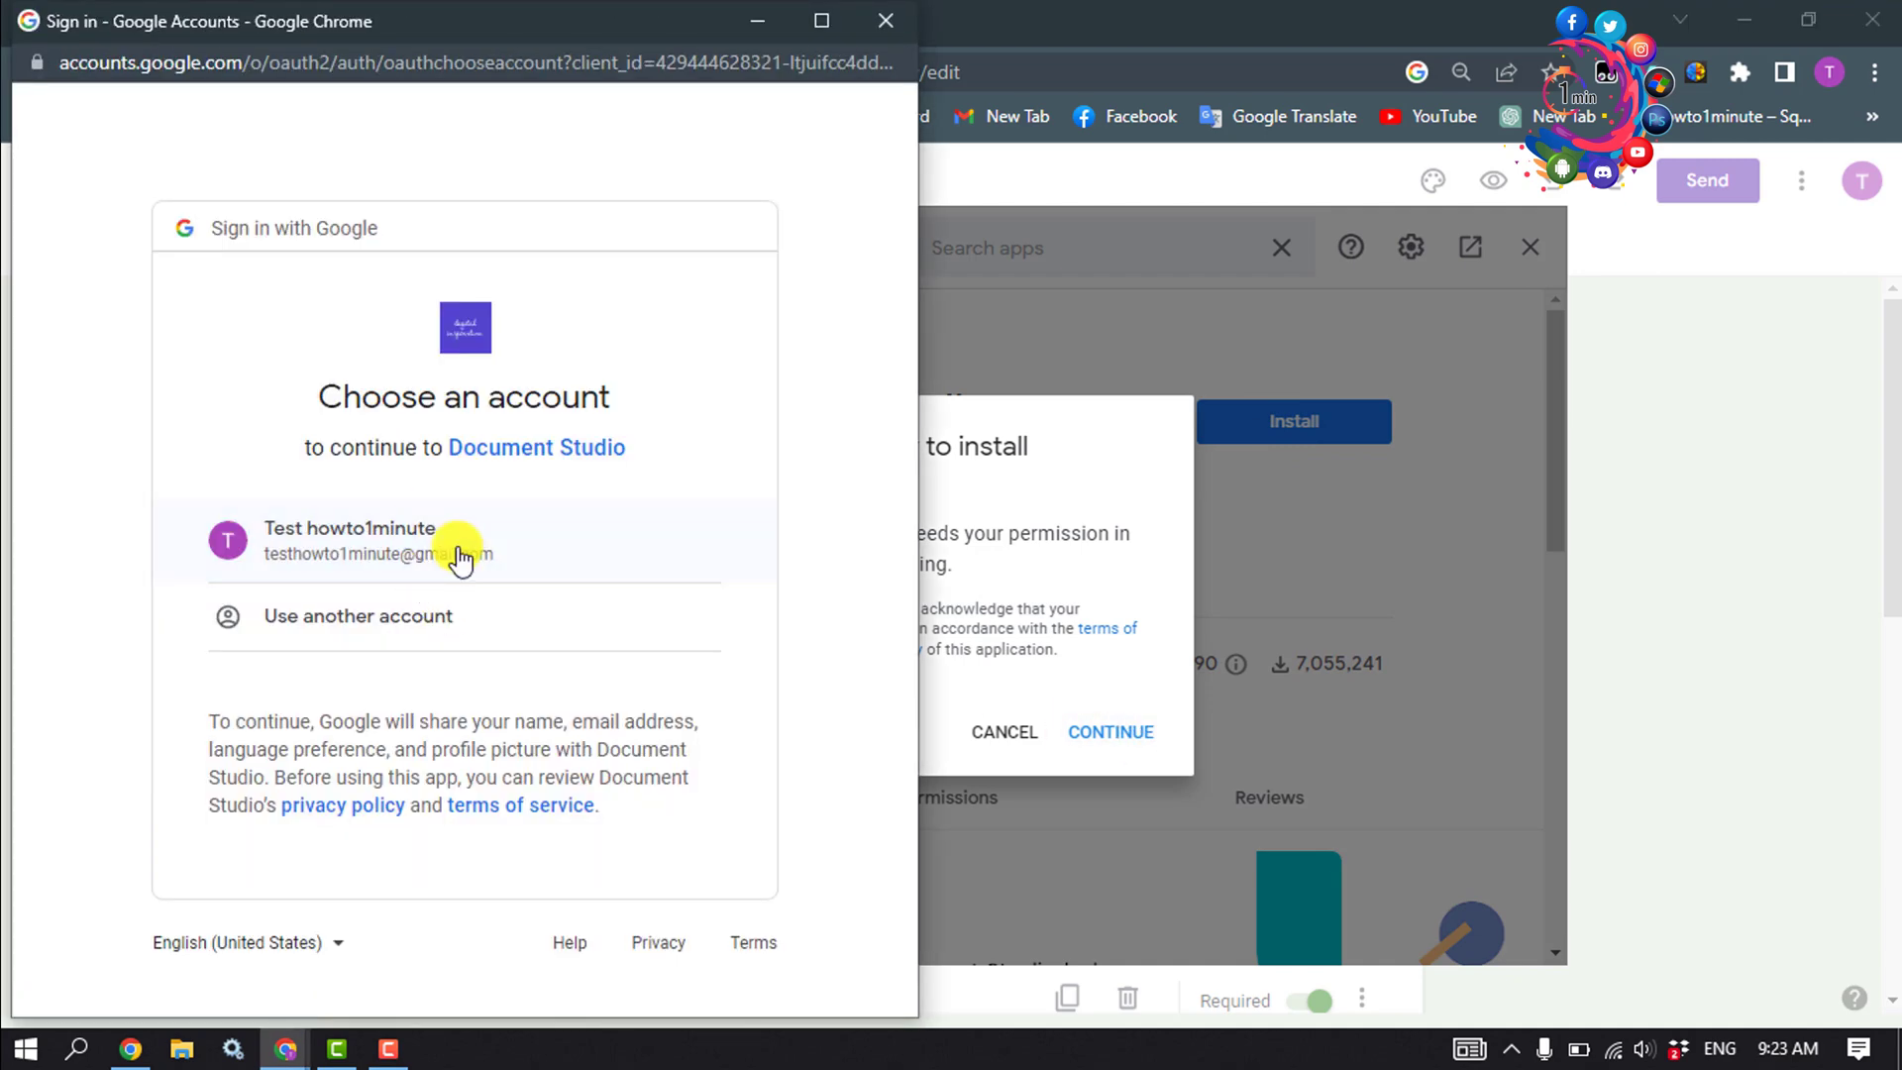
click(459, 551)
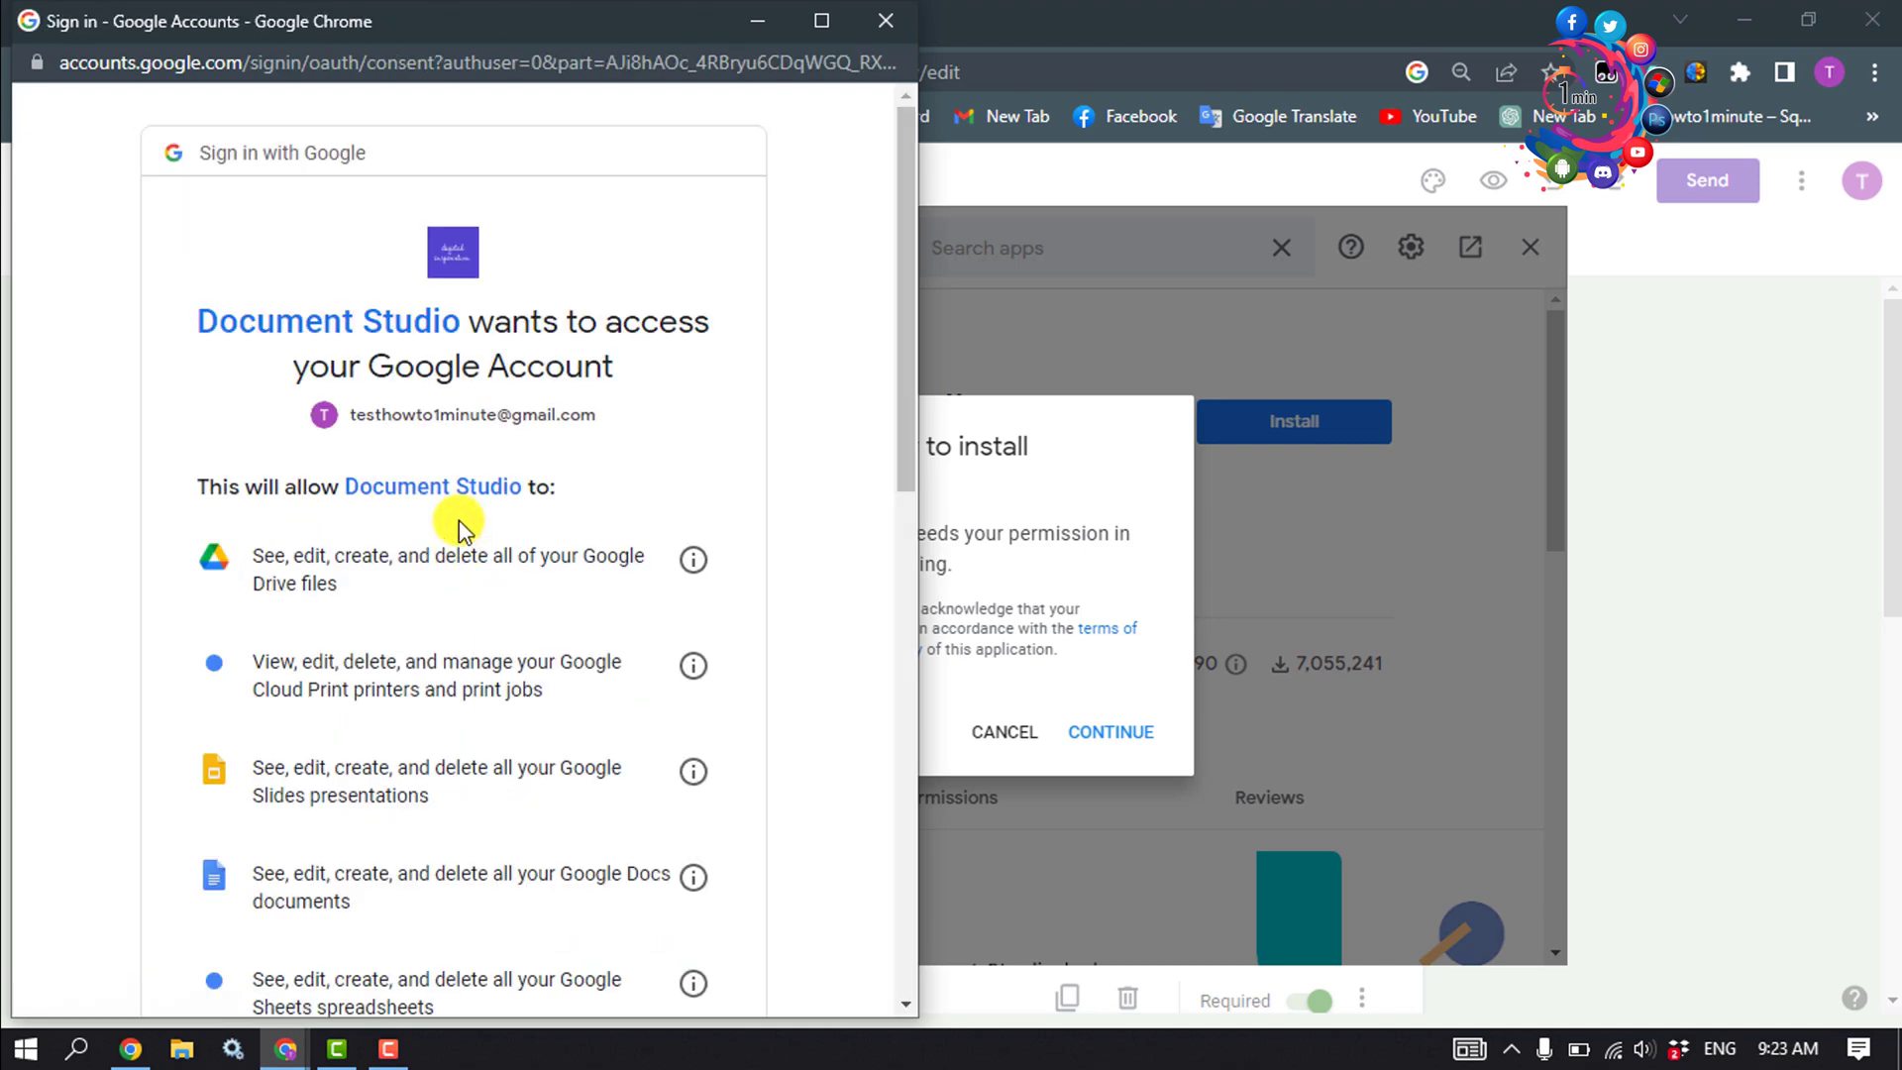
scroll(471, 516, down, 10)
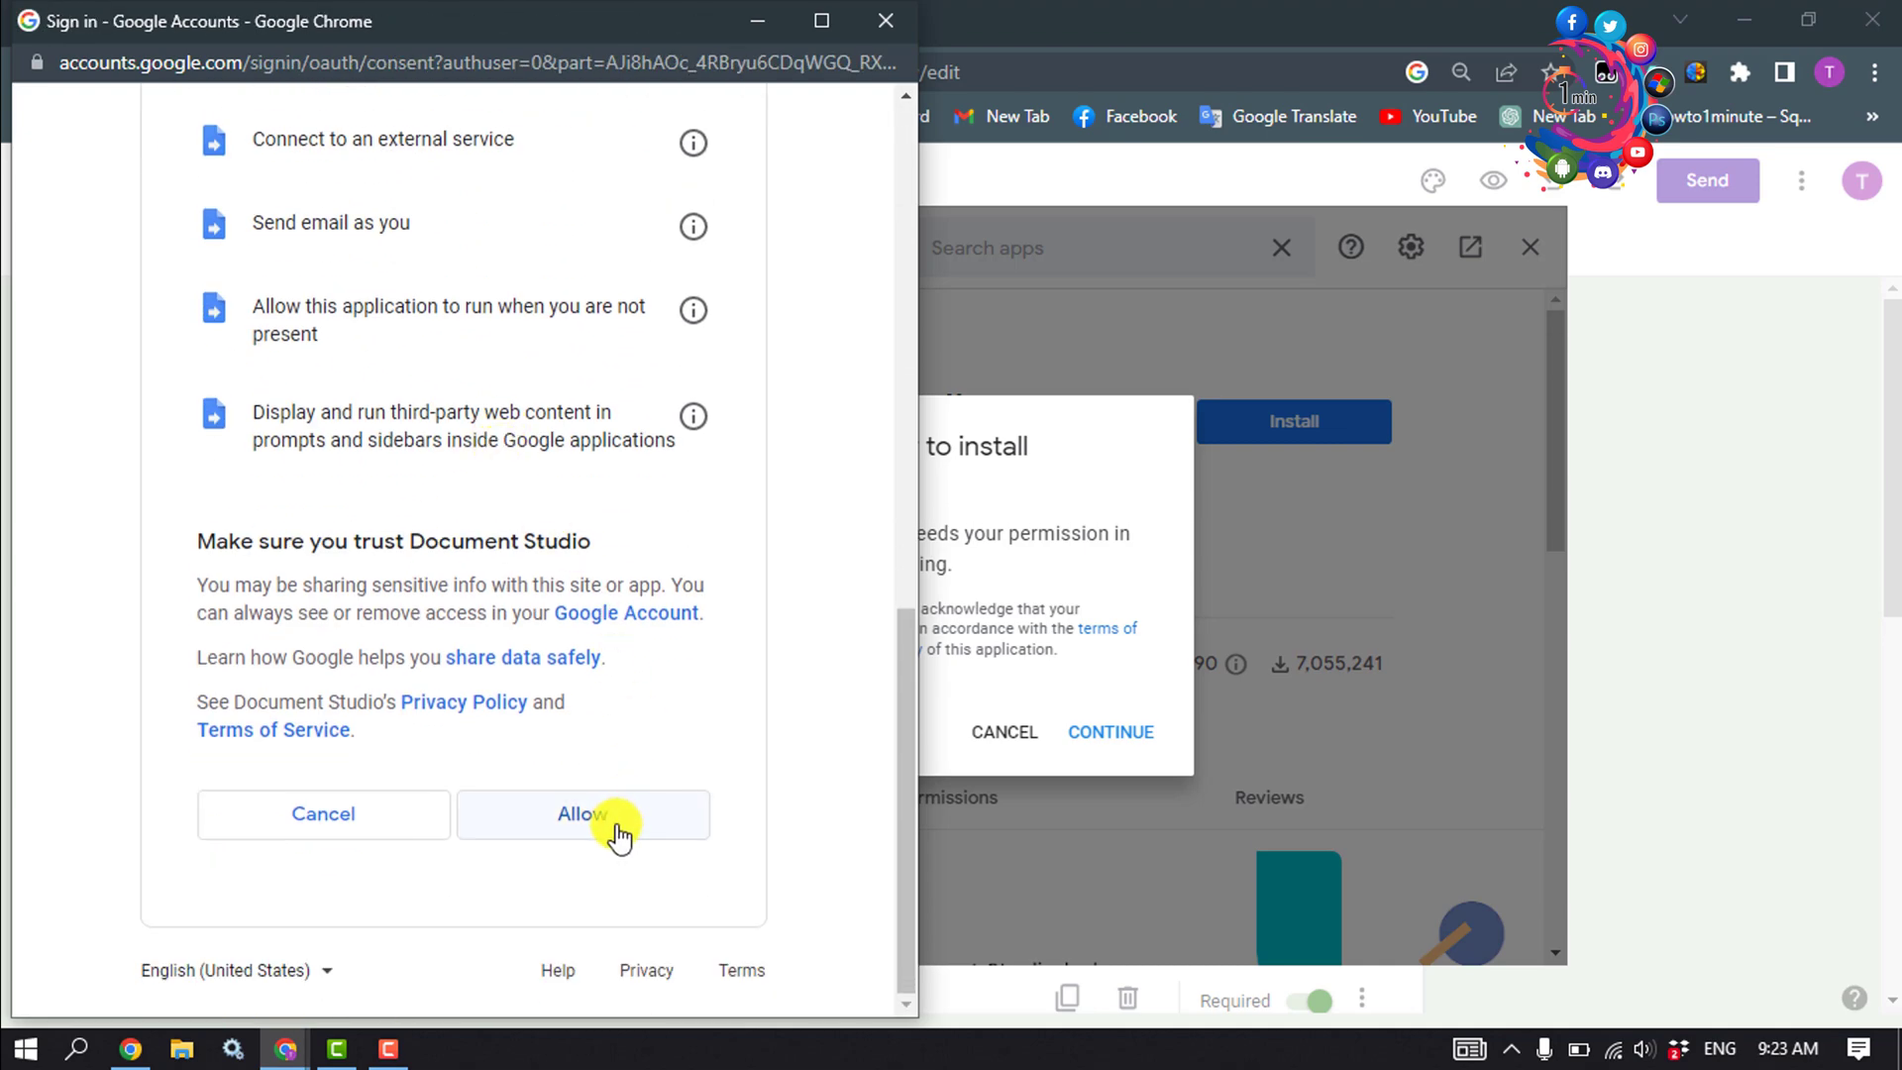
click(611, 826)
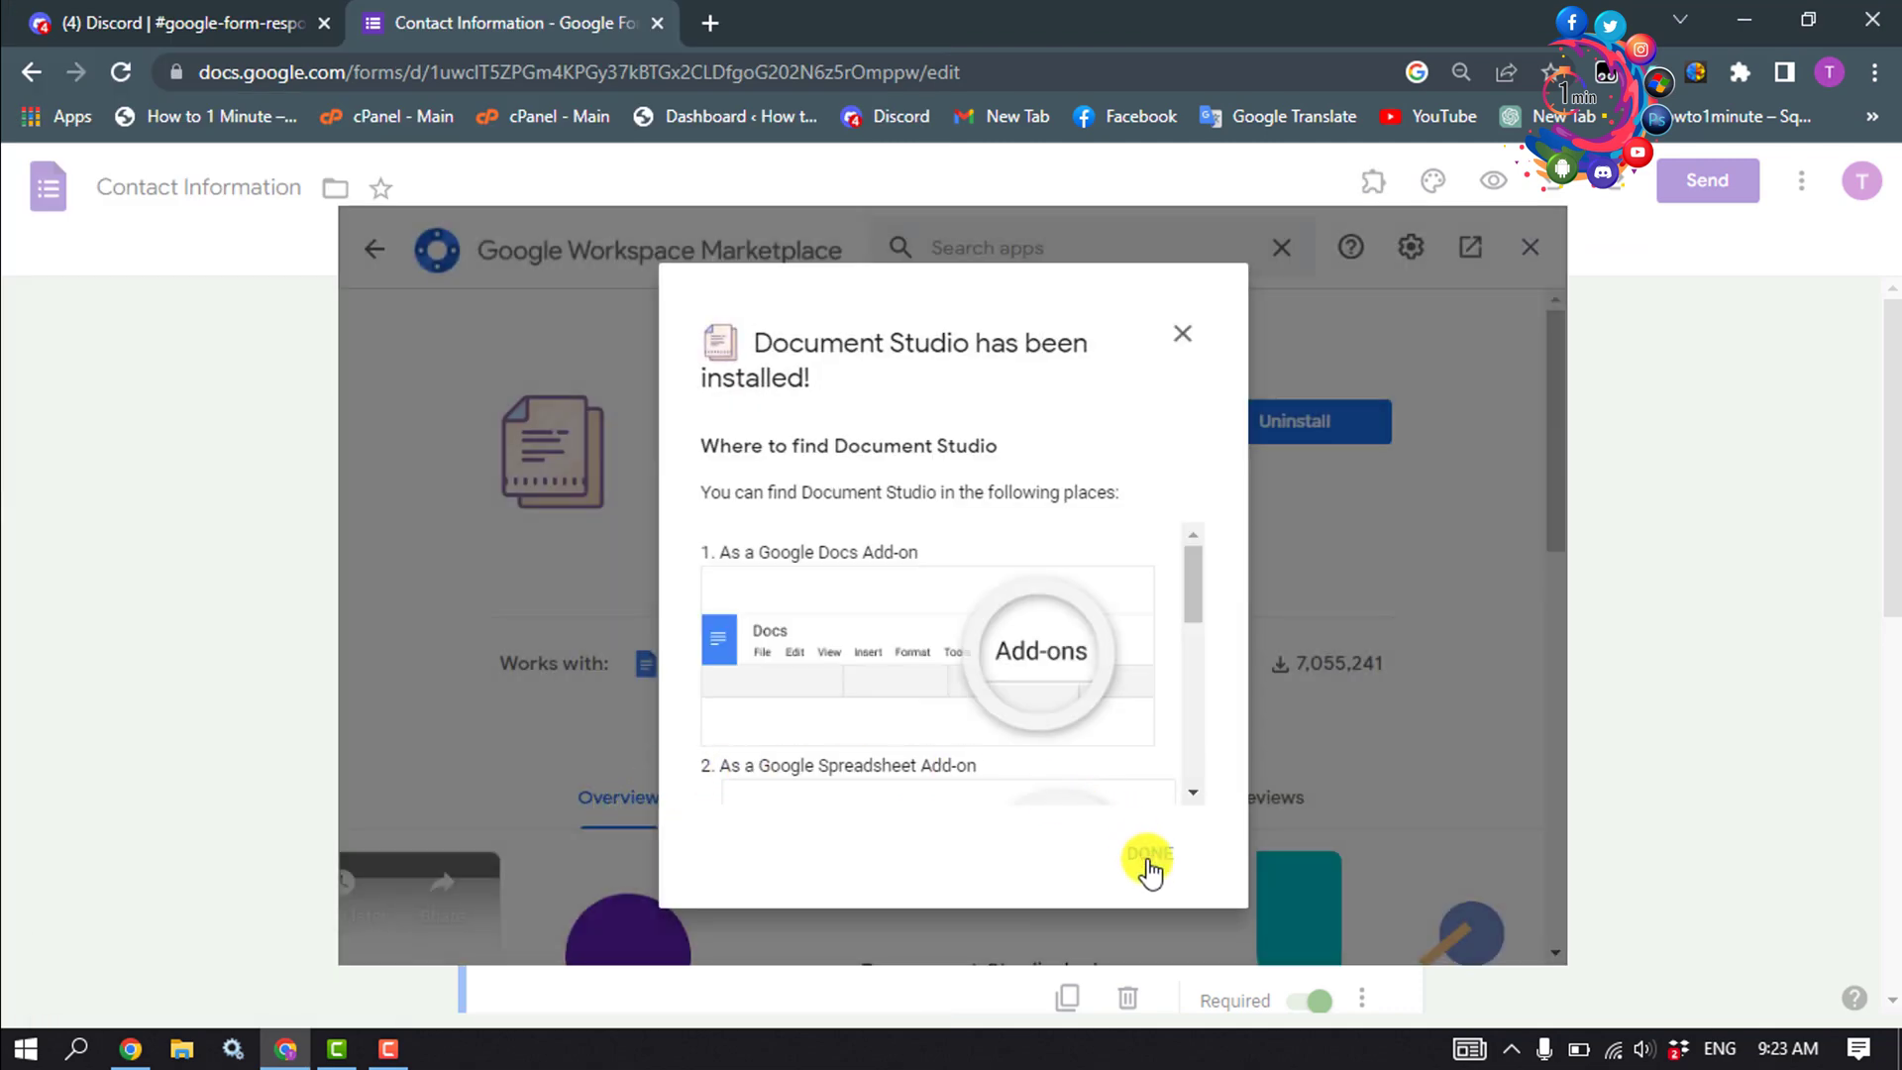
click(1149, 858)
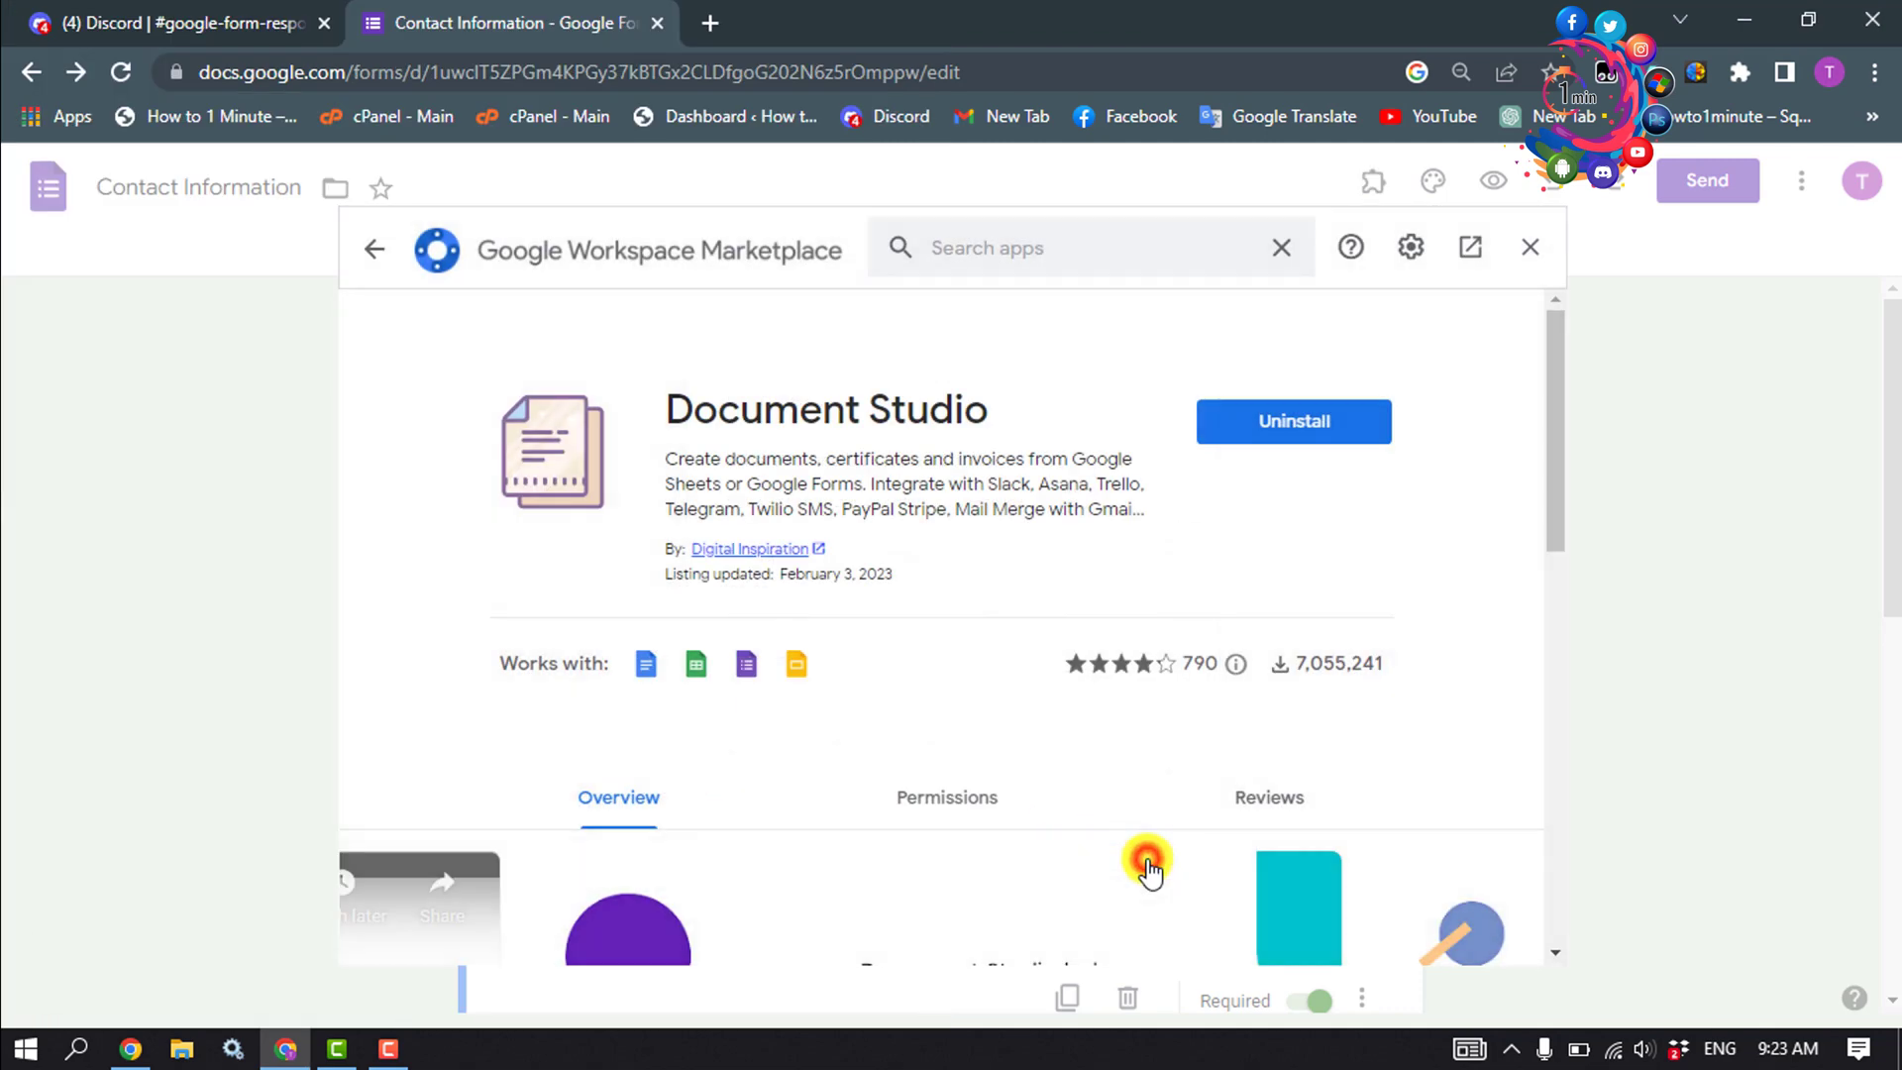
click(1531, 249)
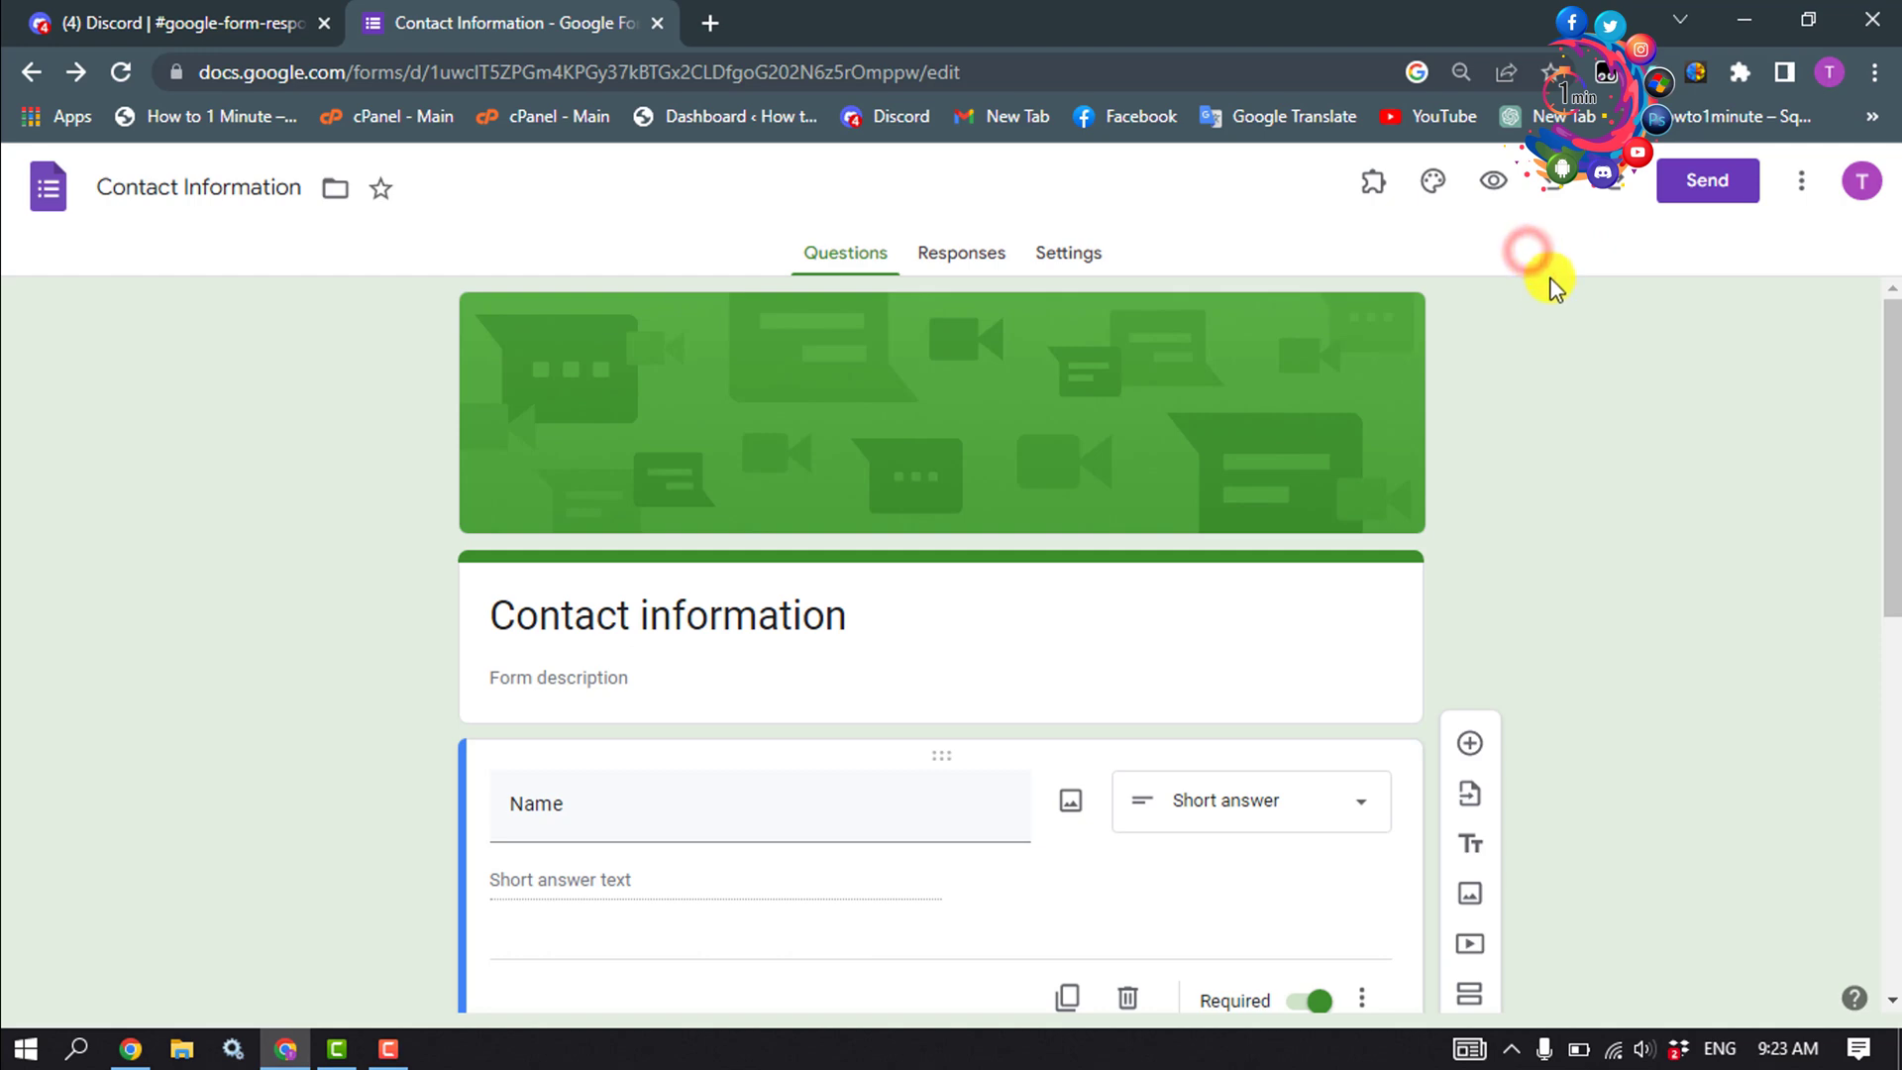
Step: Launch Document Studio from the form's add-ons list
click(1373, 195)
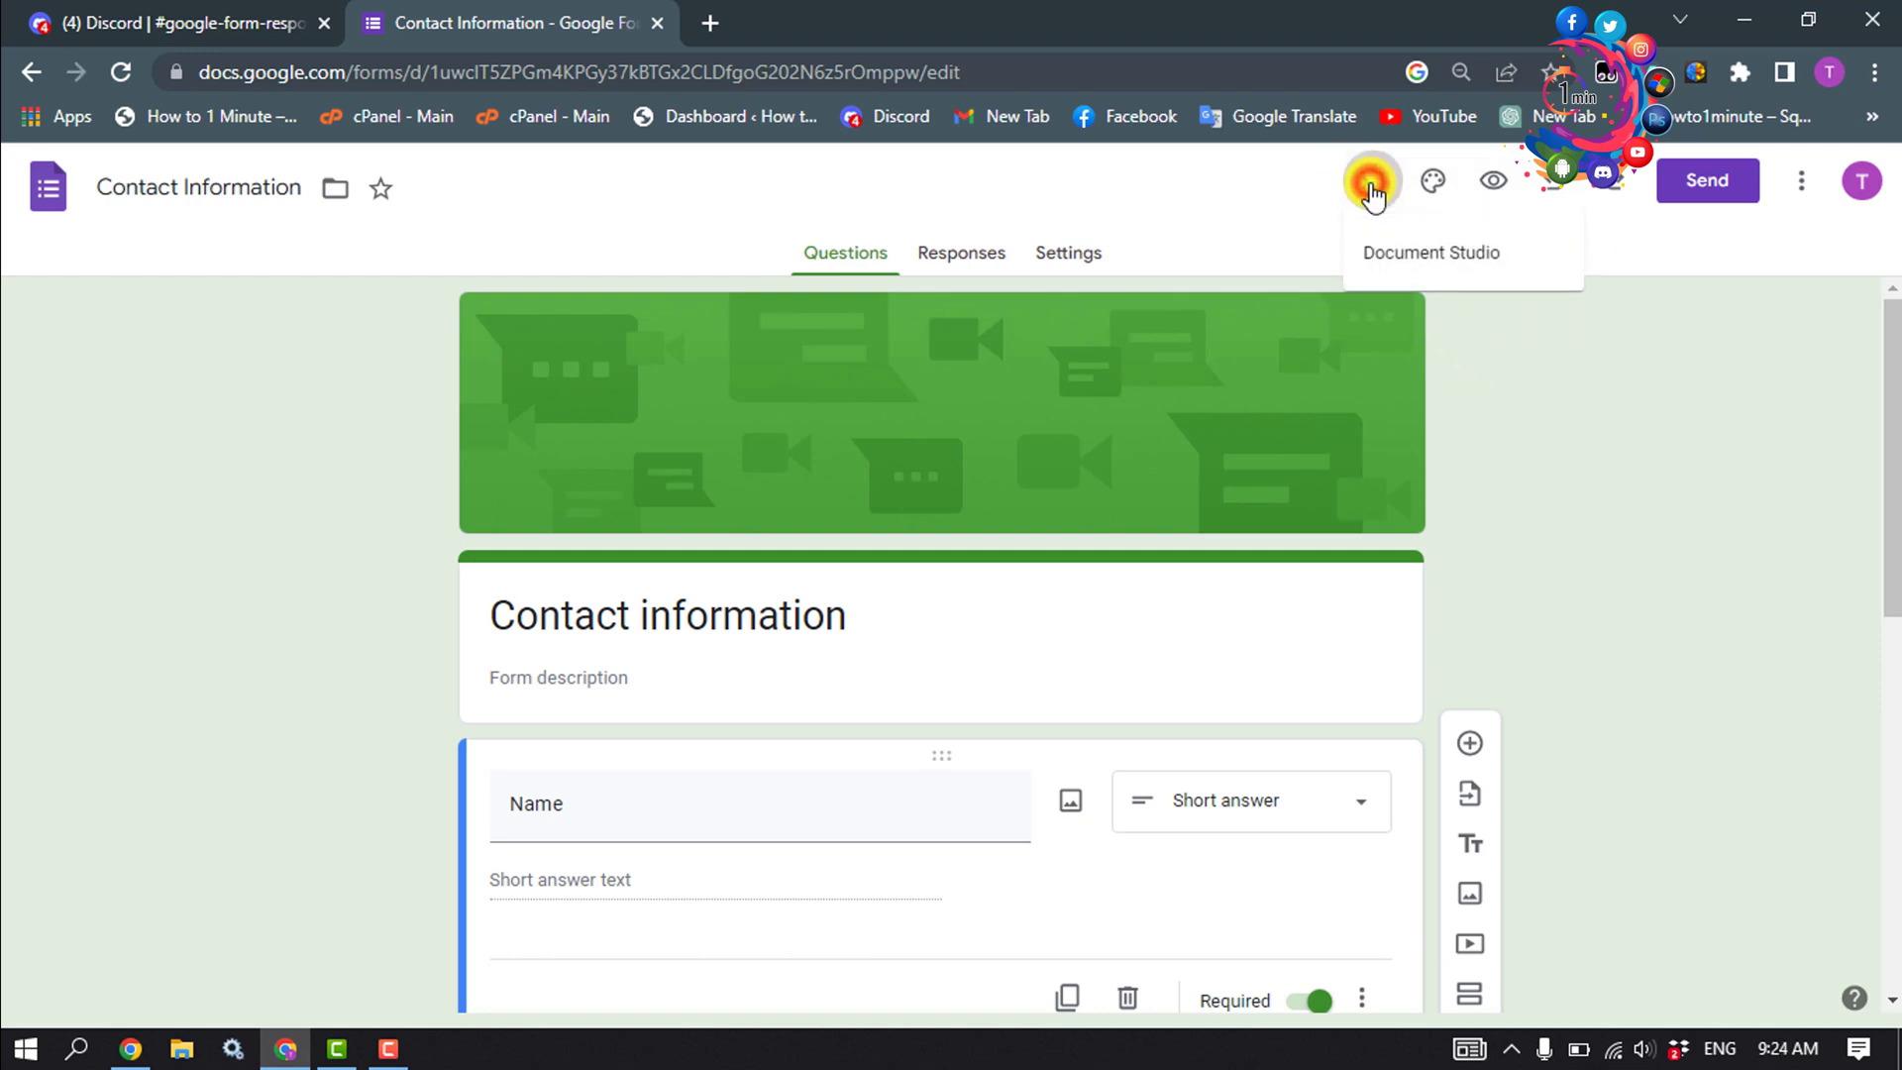
click(1478, 260)
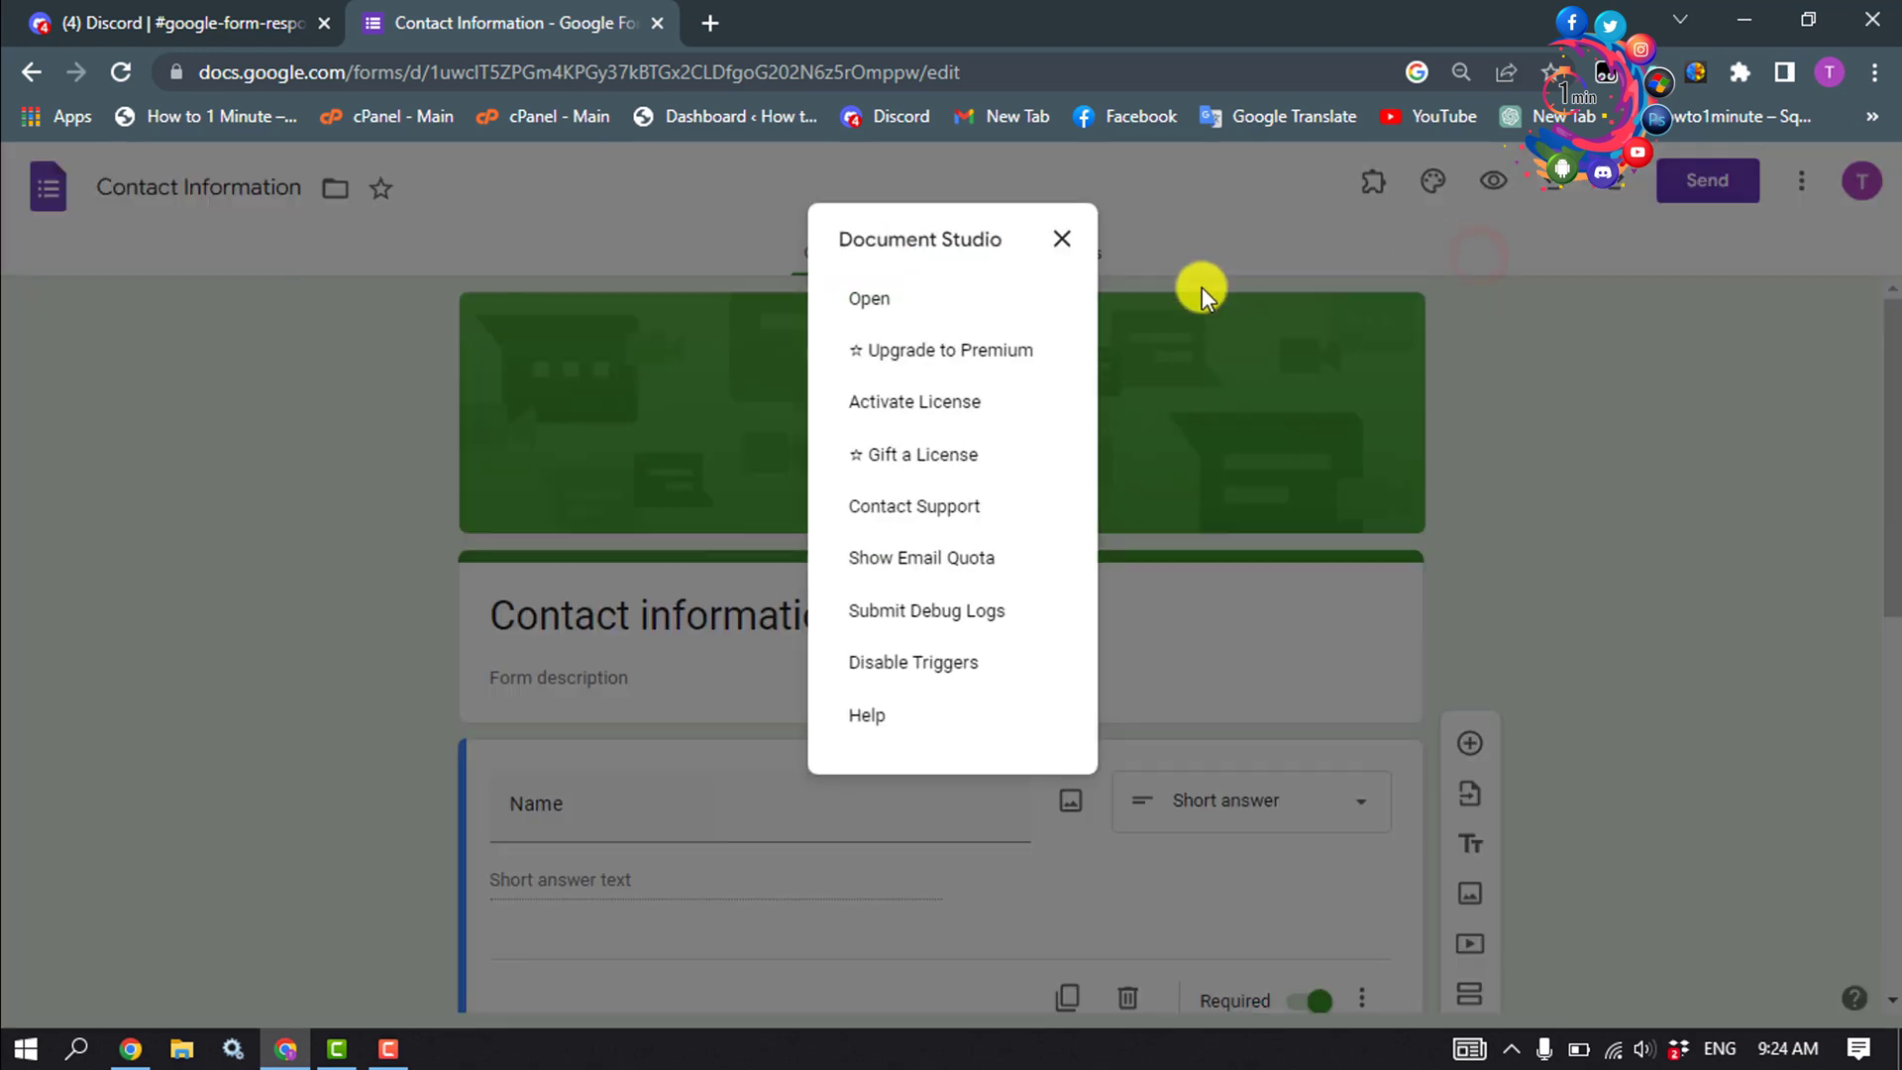
click(911, 310)
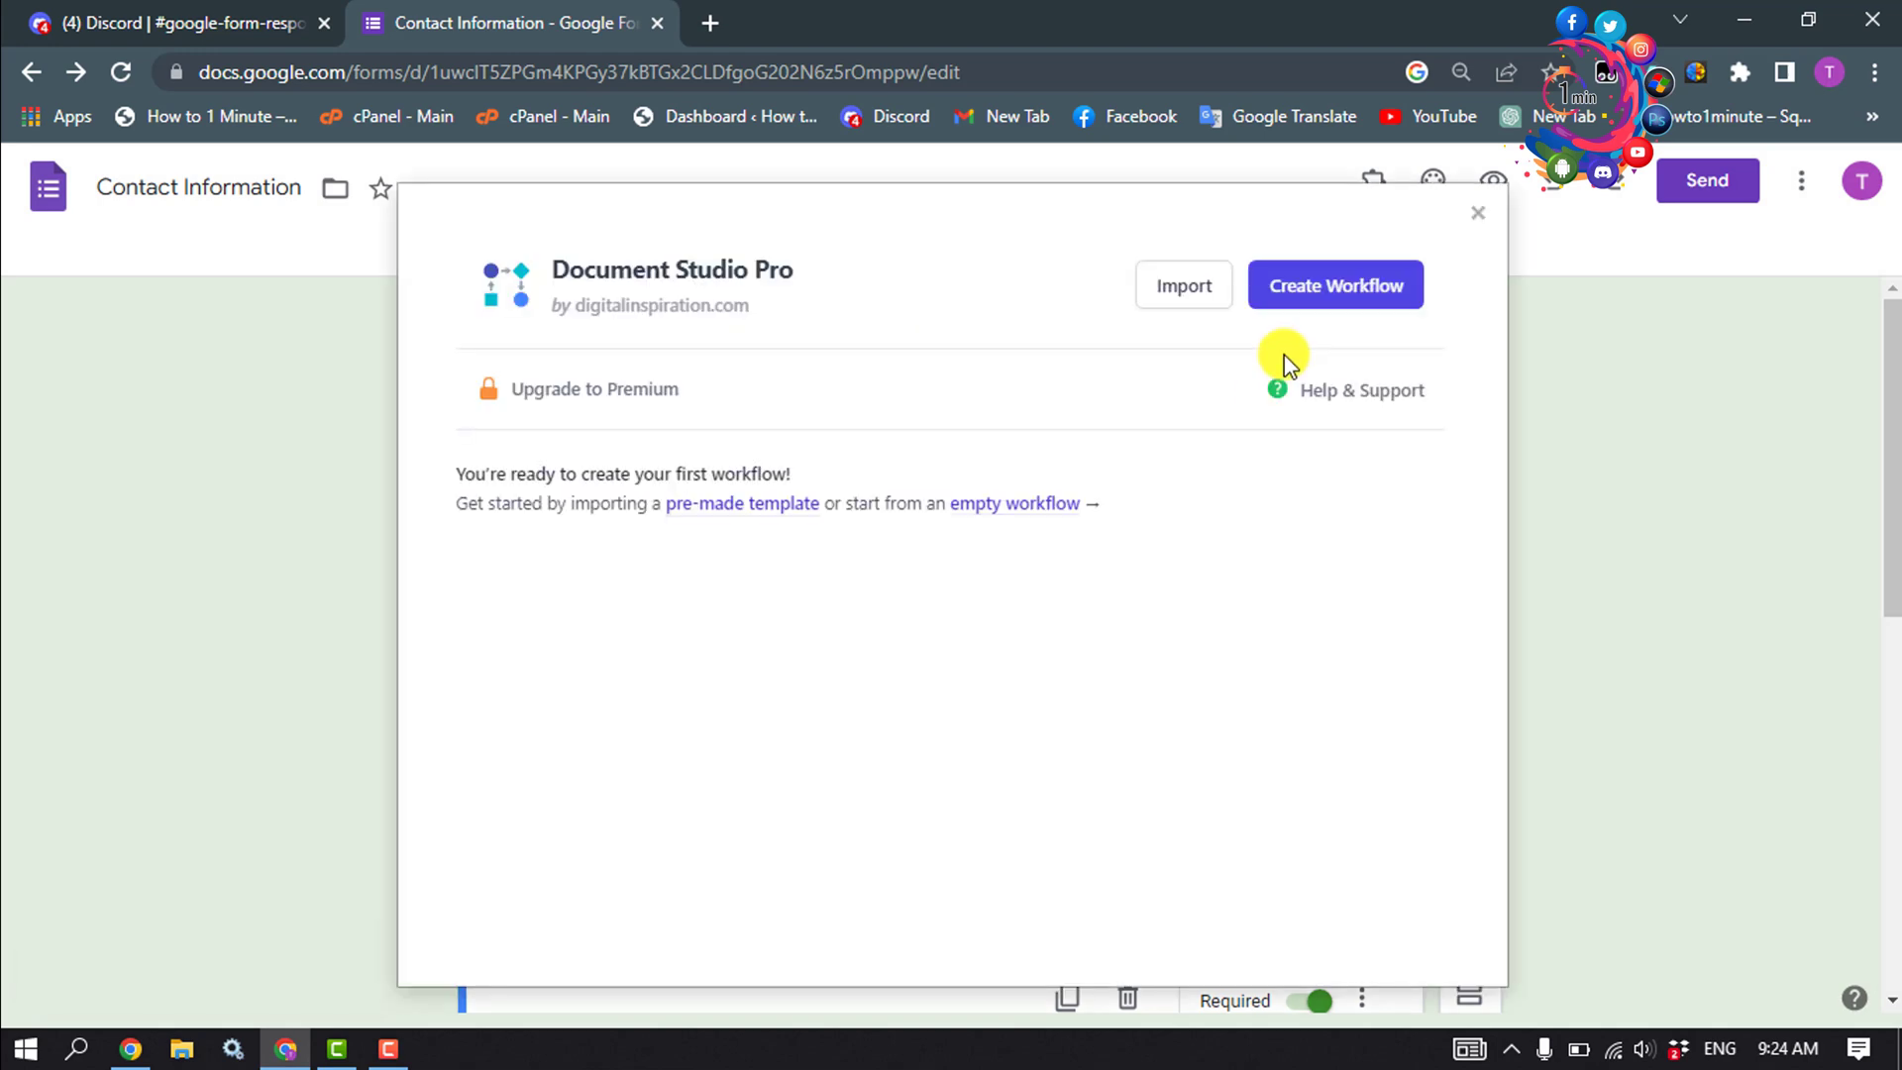
Step: Create a workflow named 'google form for discord' using the Form Responses 1 worksheet
click(1332, 297)
click(653, 527)
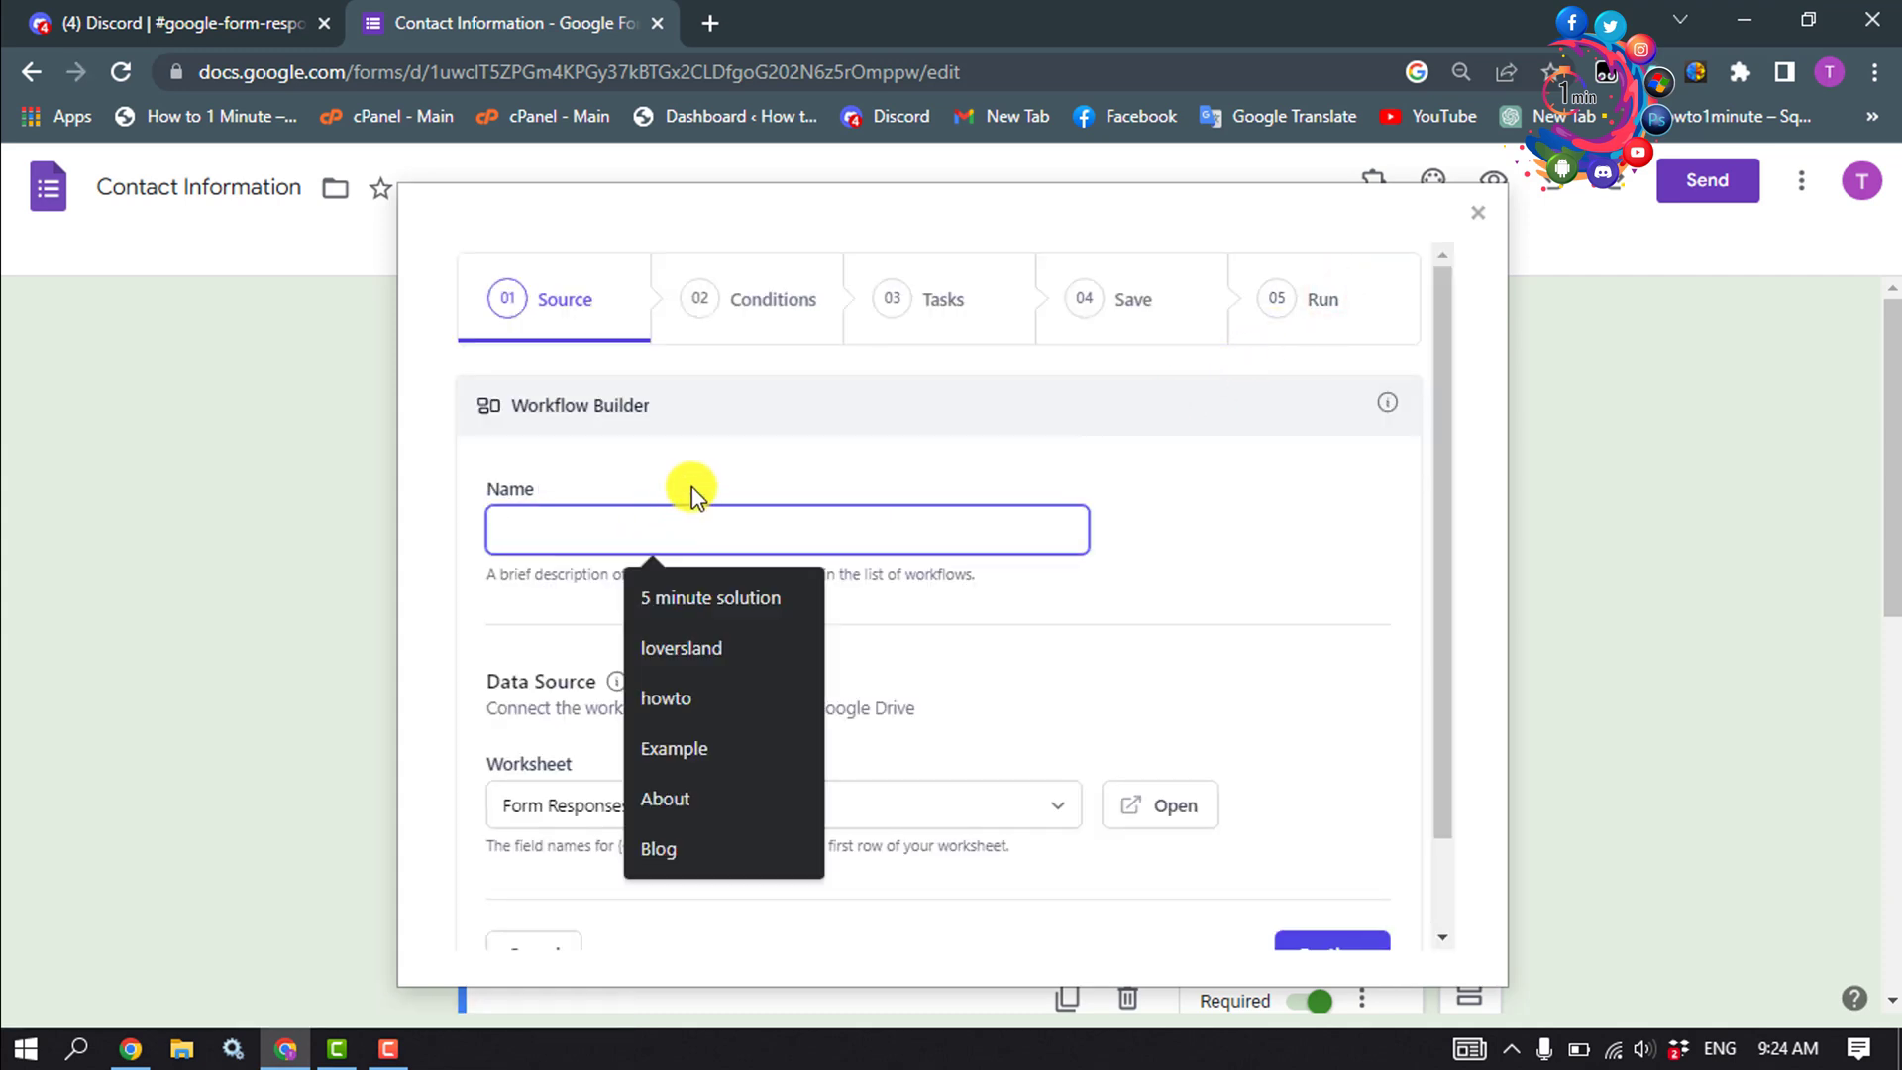
text(google form for discord)
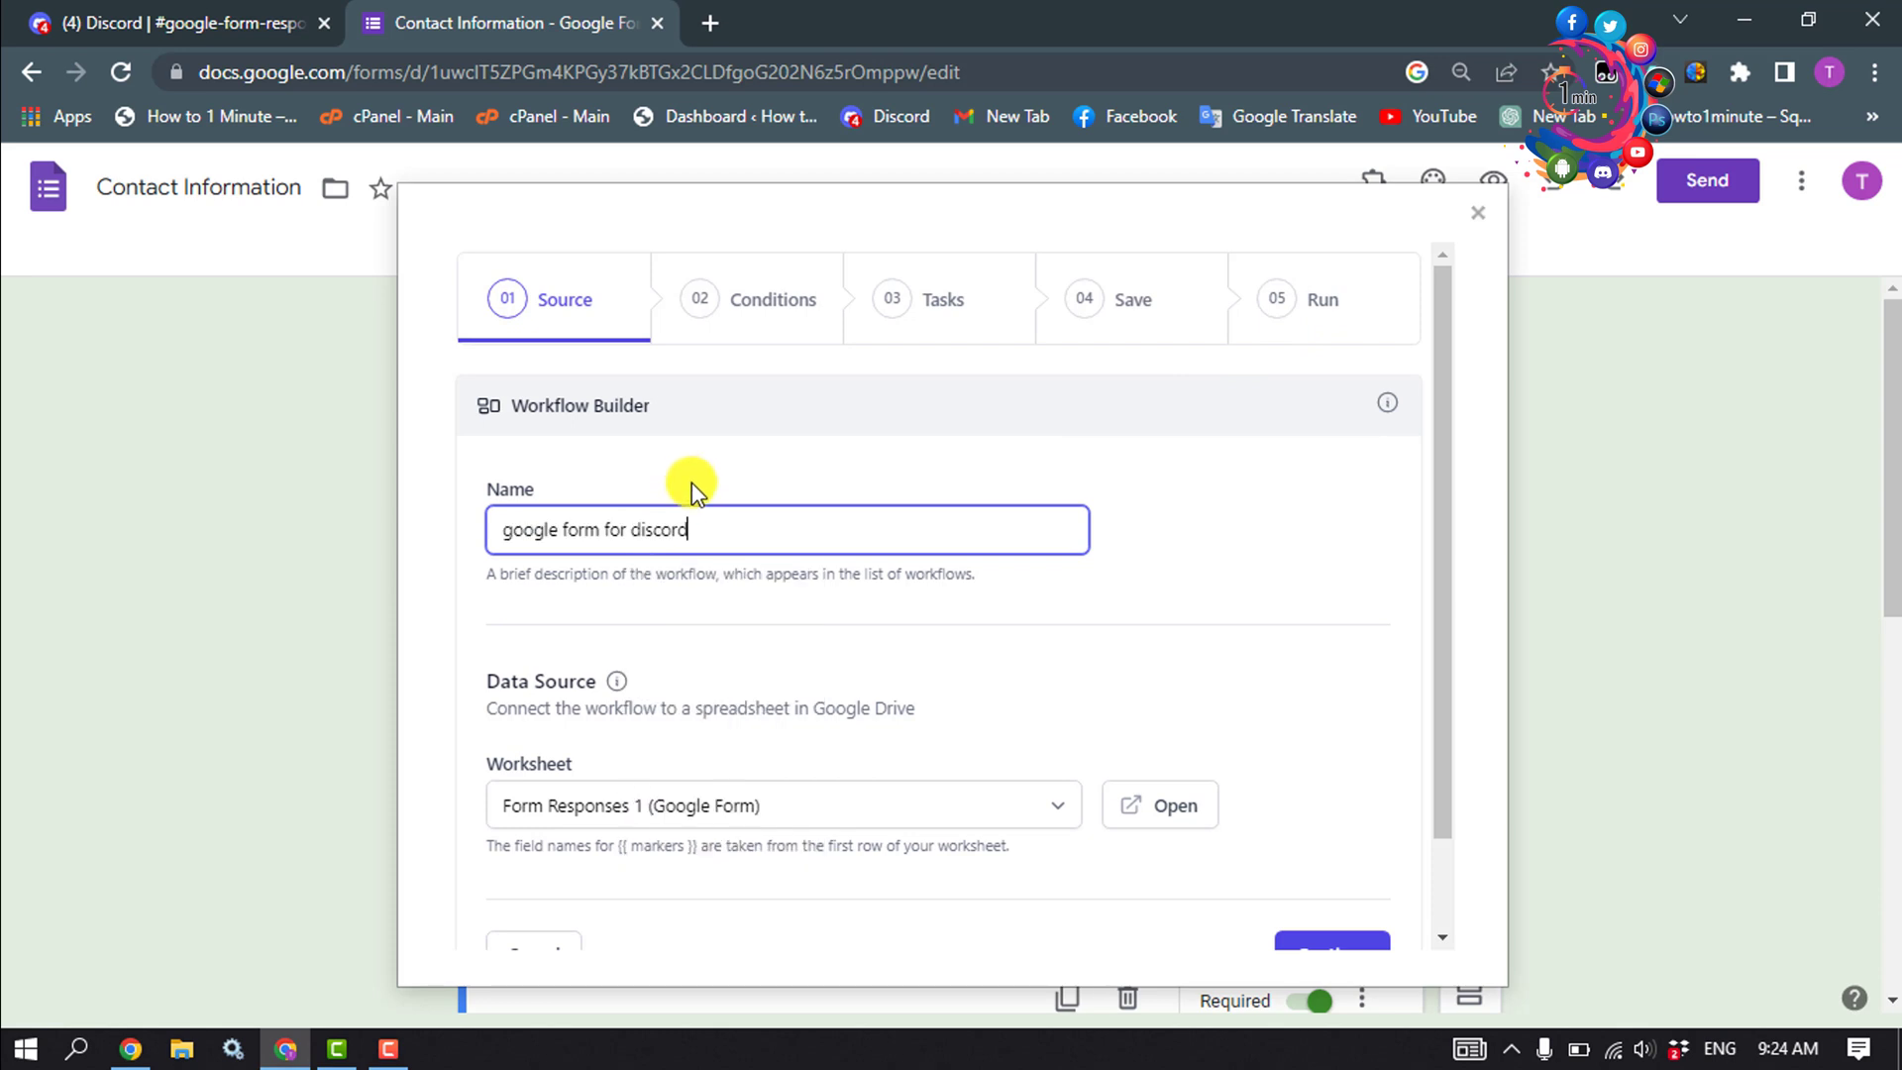
scroll(1226, 849, down, 2)
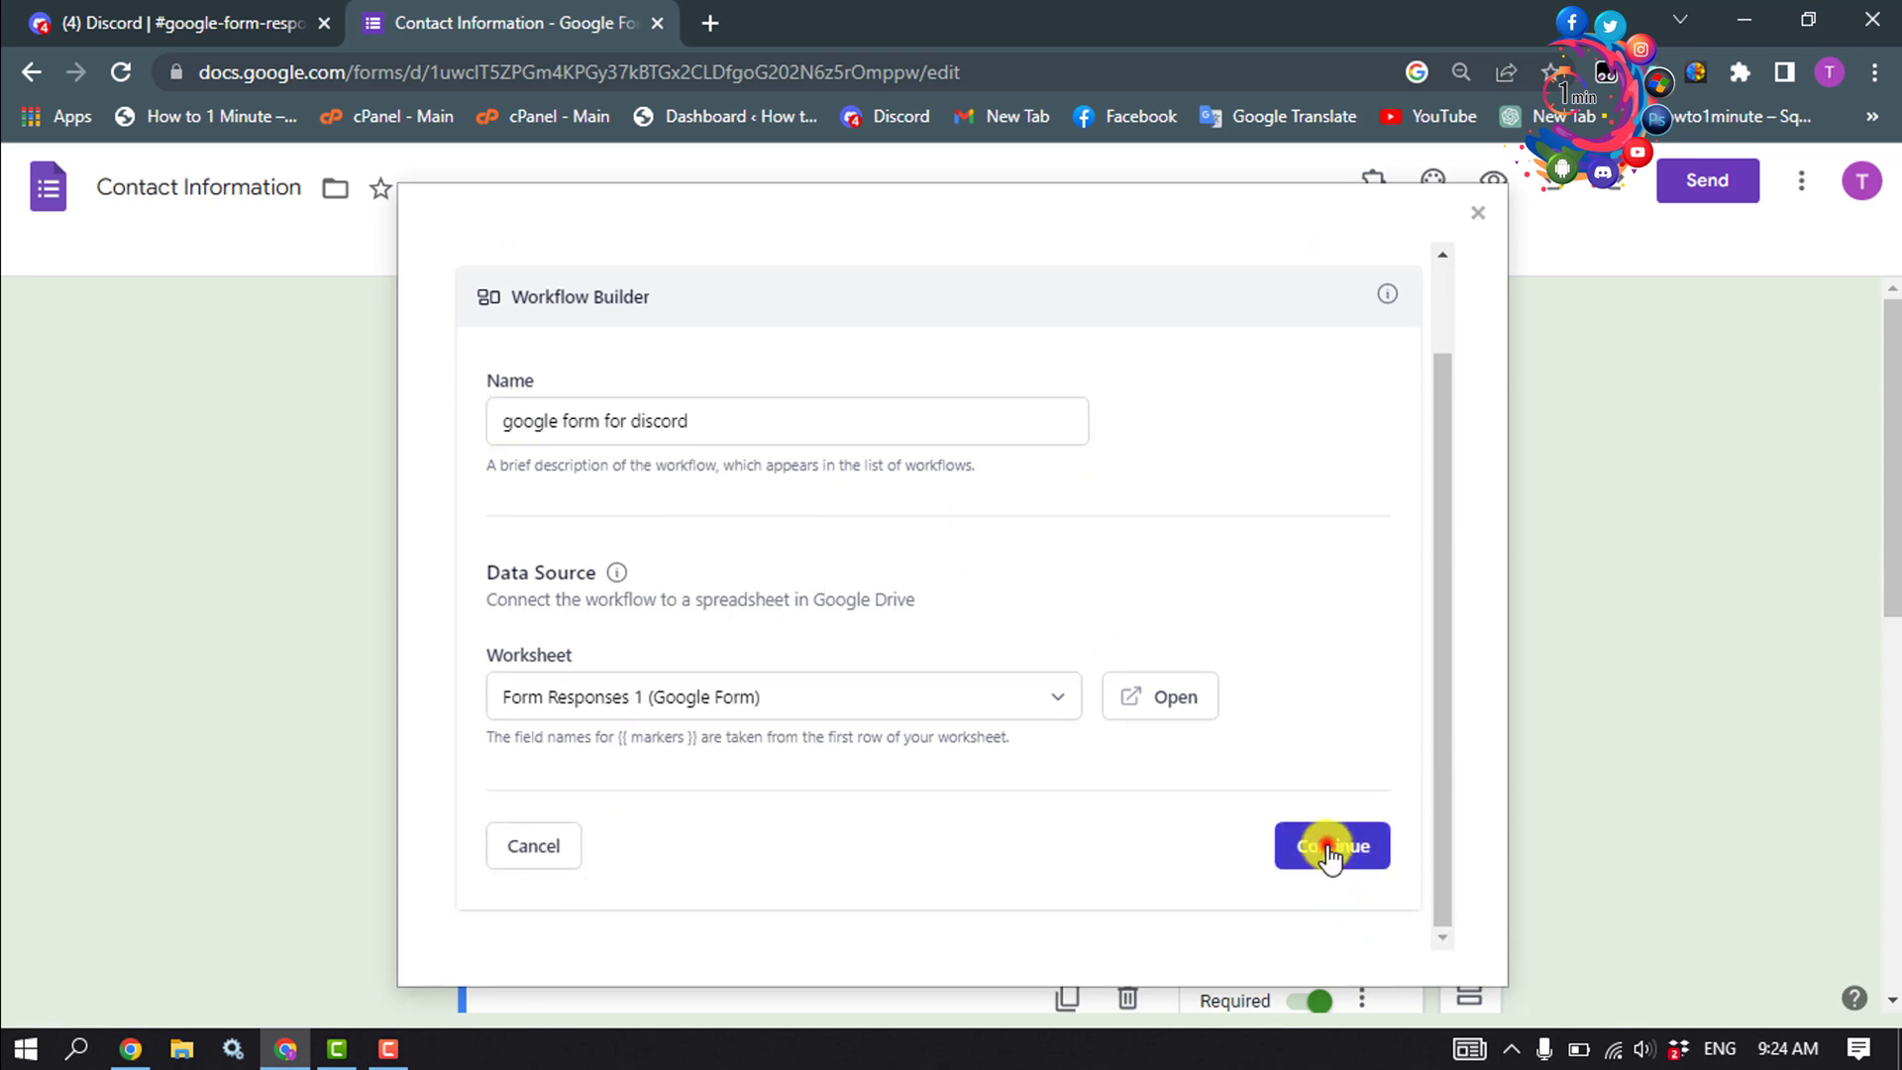
click(1329, 849)
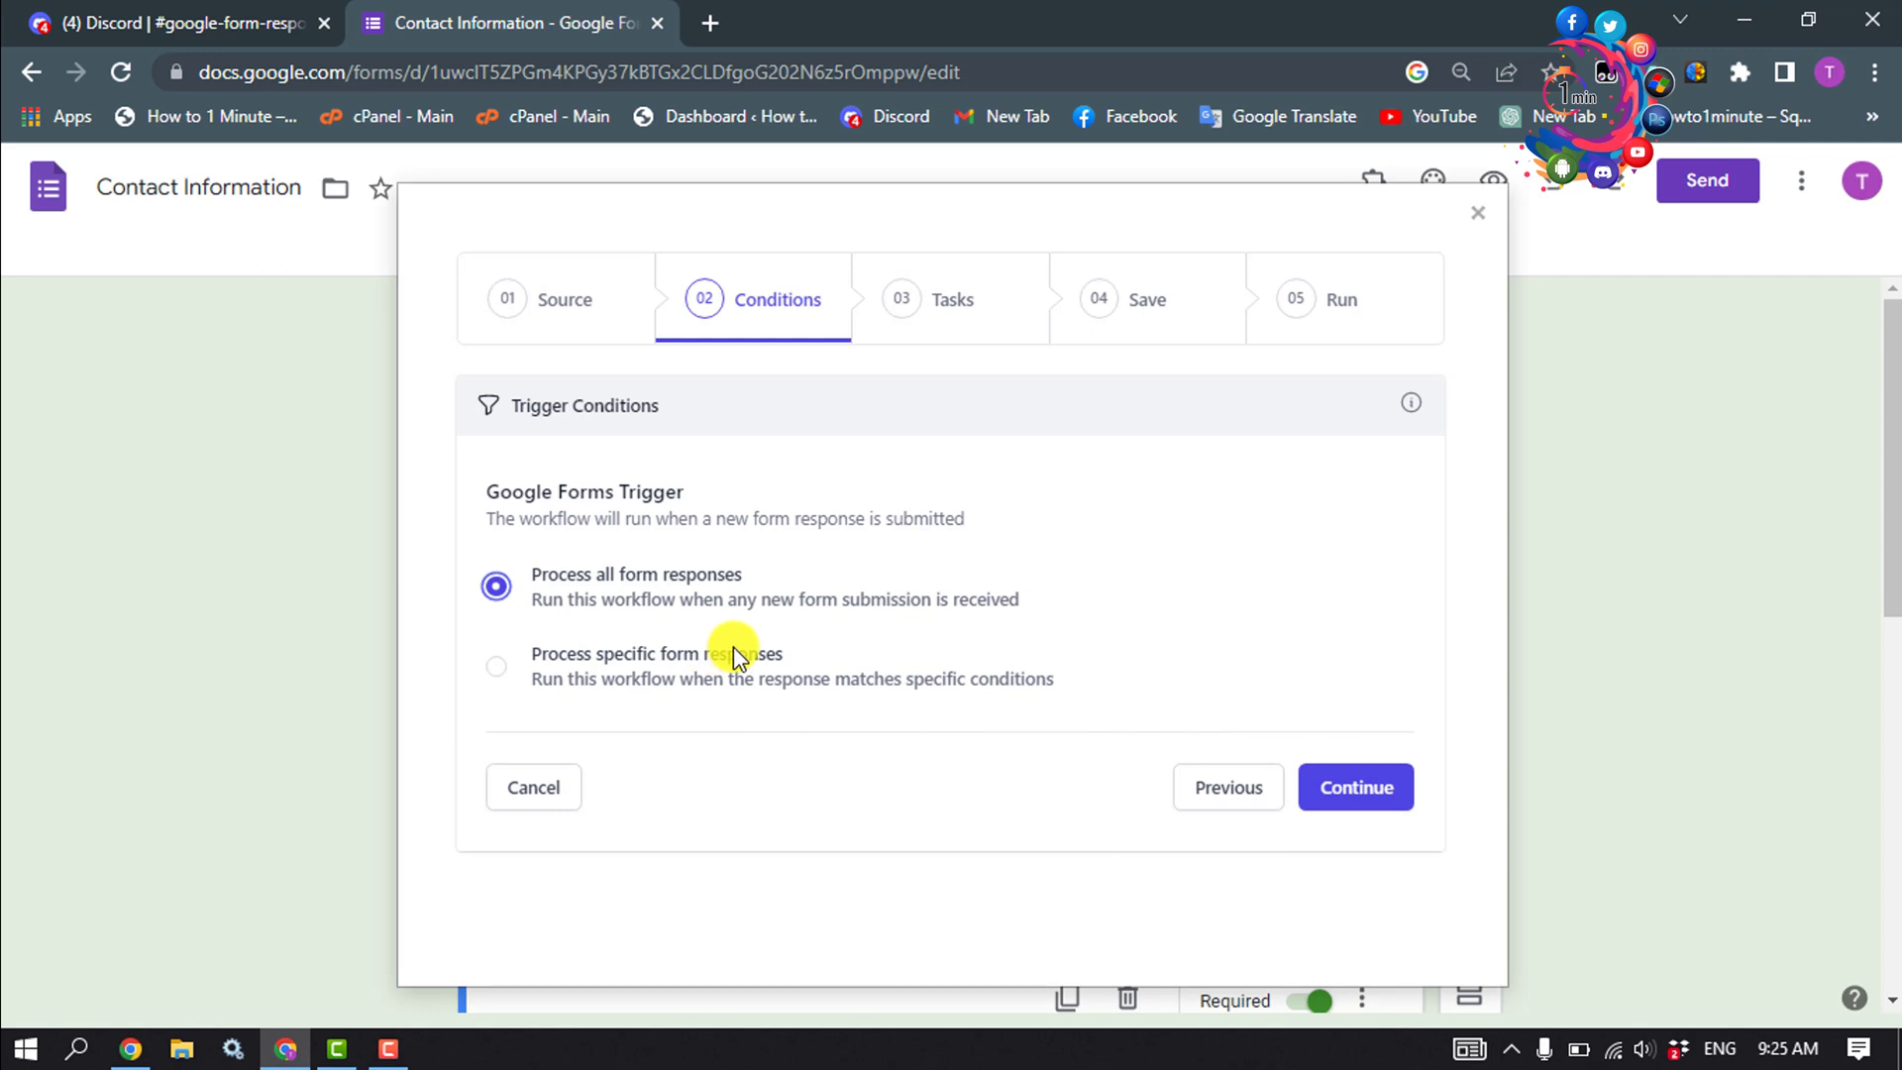
Step: Add a Discord task that posts 'Example' via the pasted webhook URL, processing all responses
click(1345, 802)
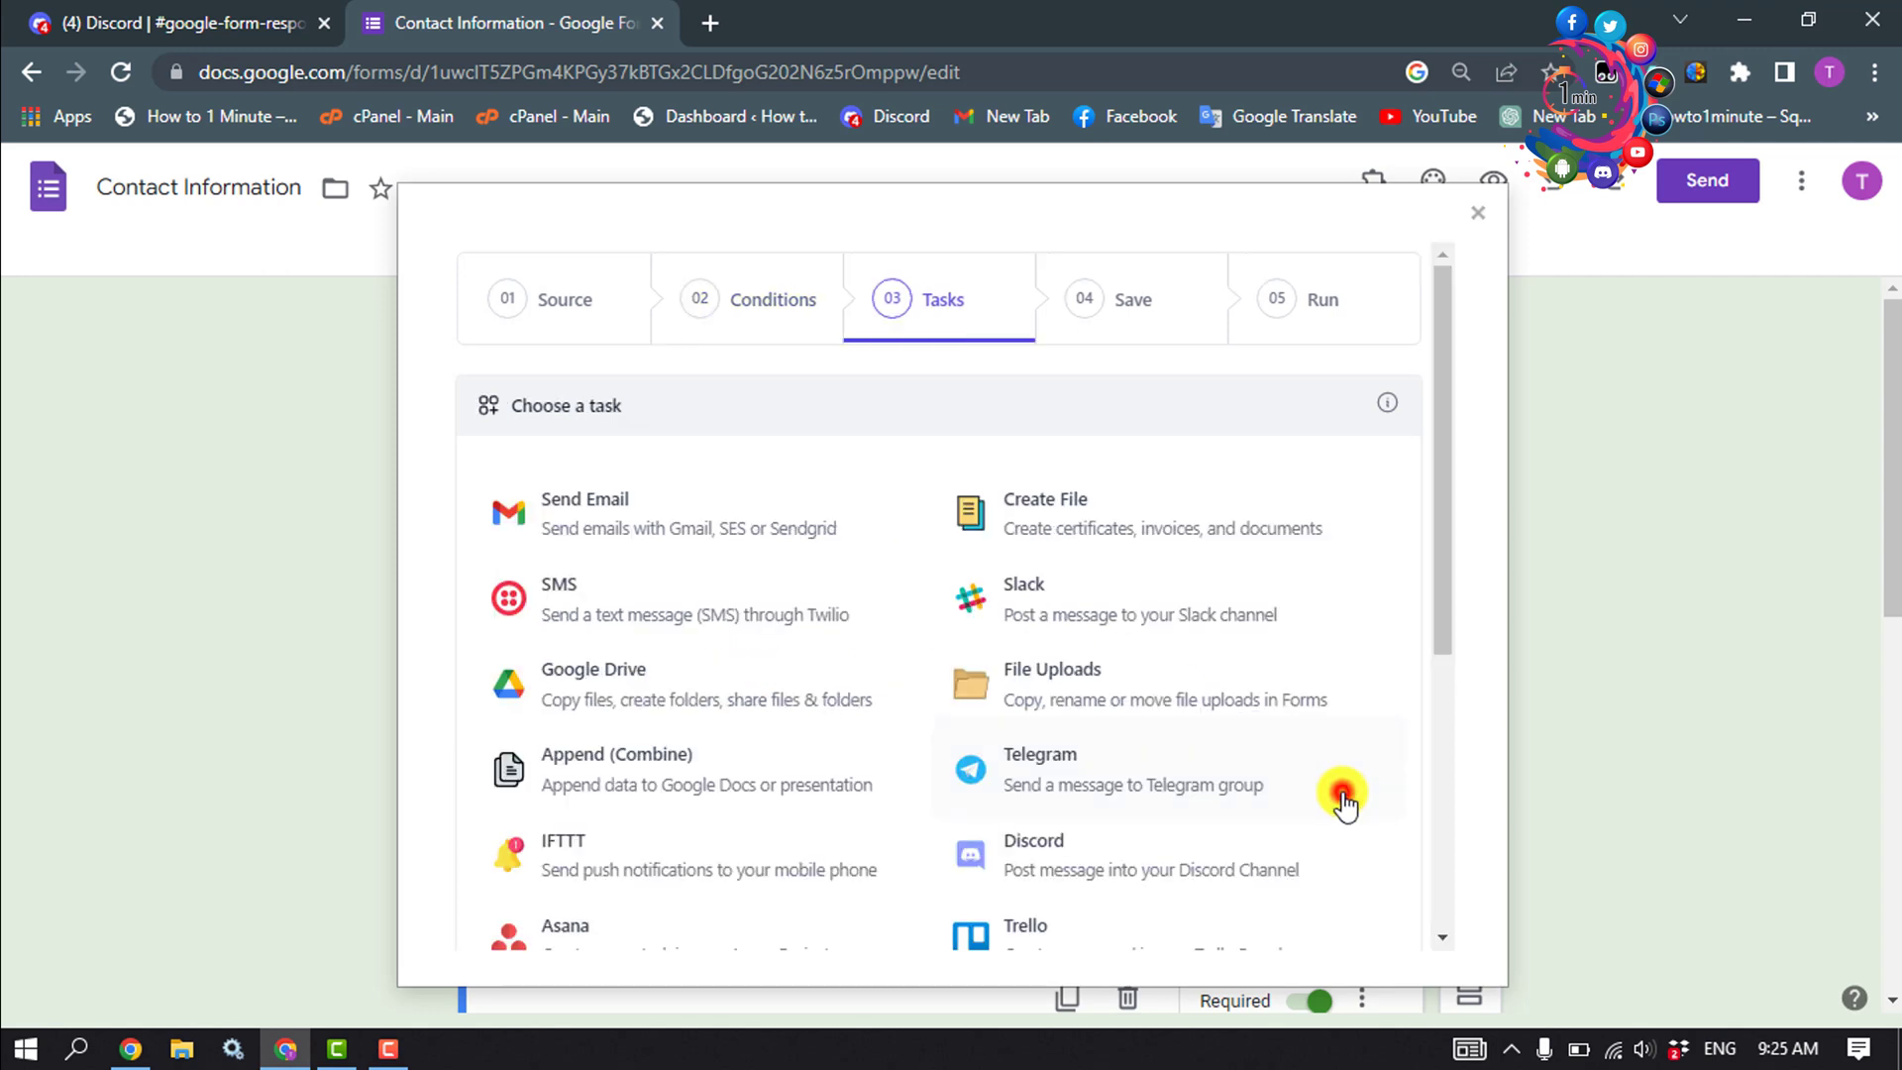
scroll(1219, 879, down, 1)
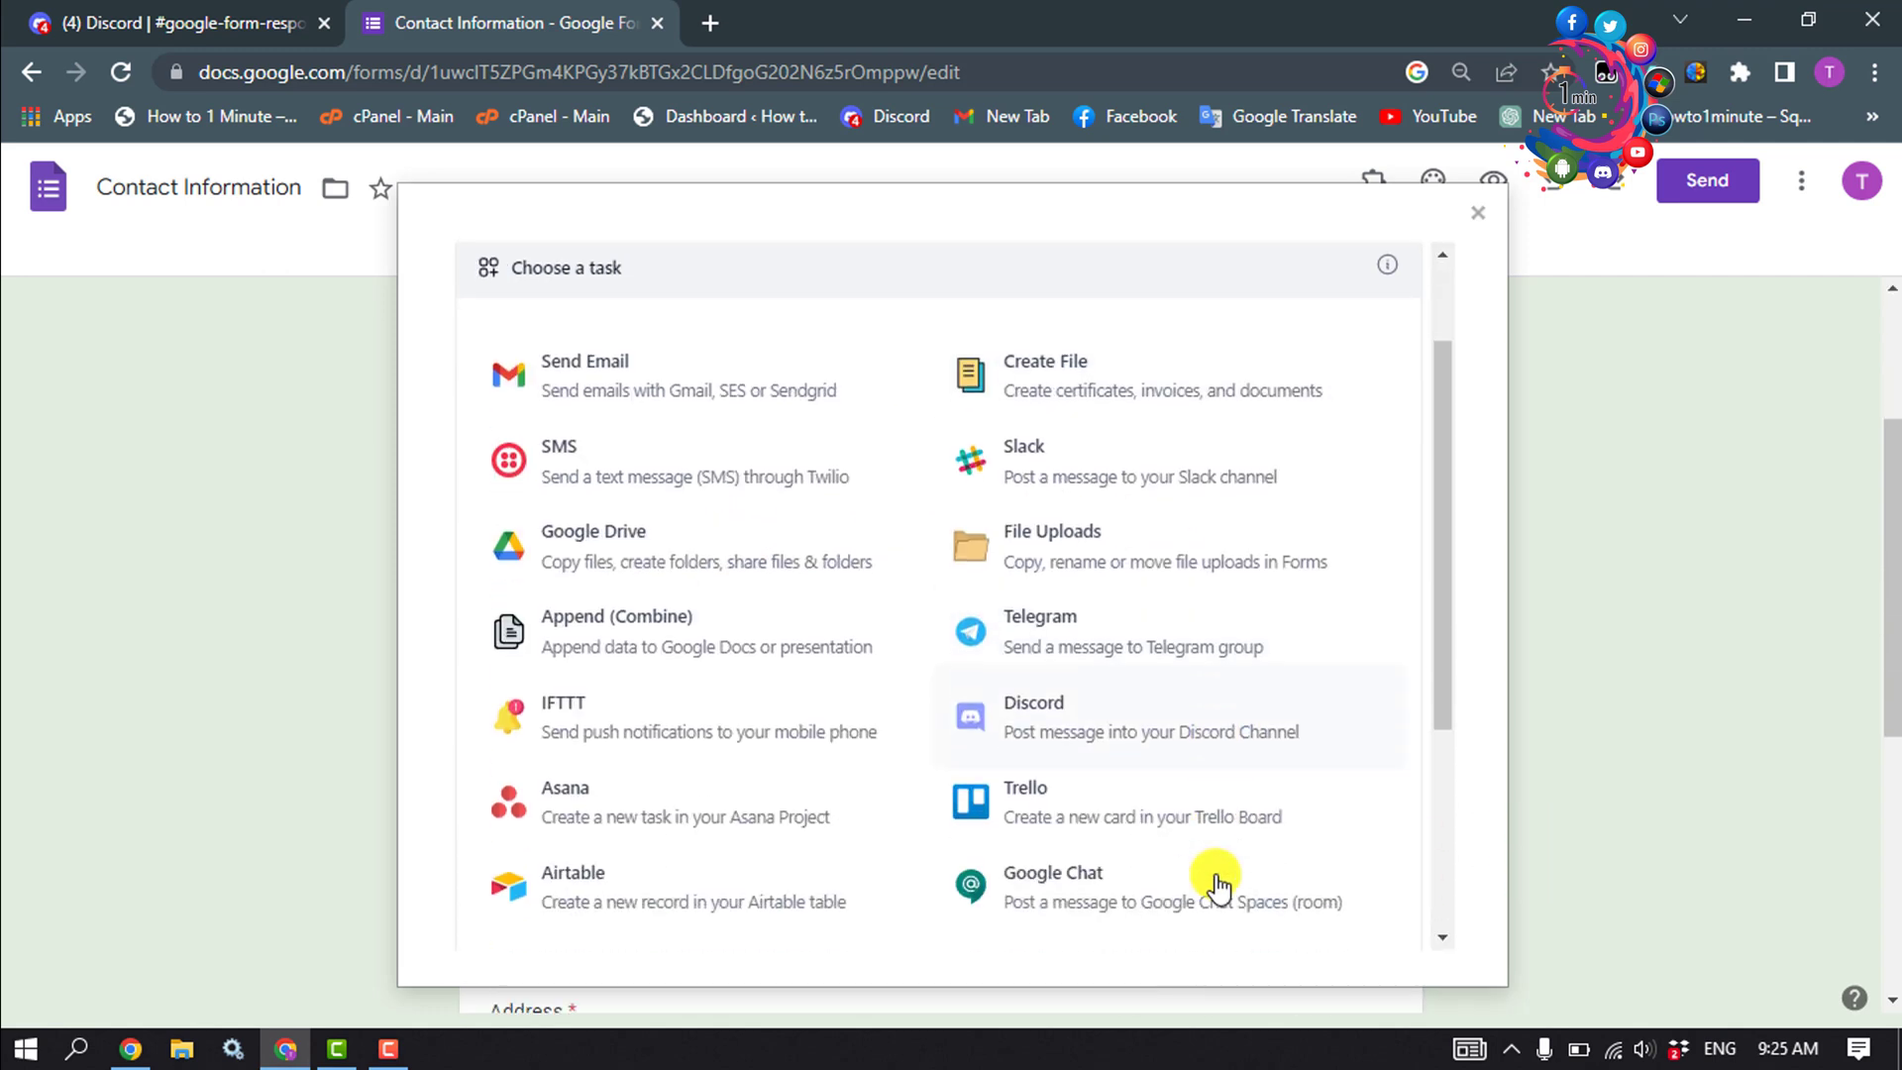
click(1093, 733)
click(528, 528)
right_click(530, 524)
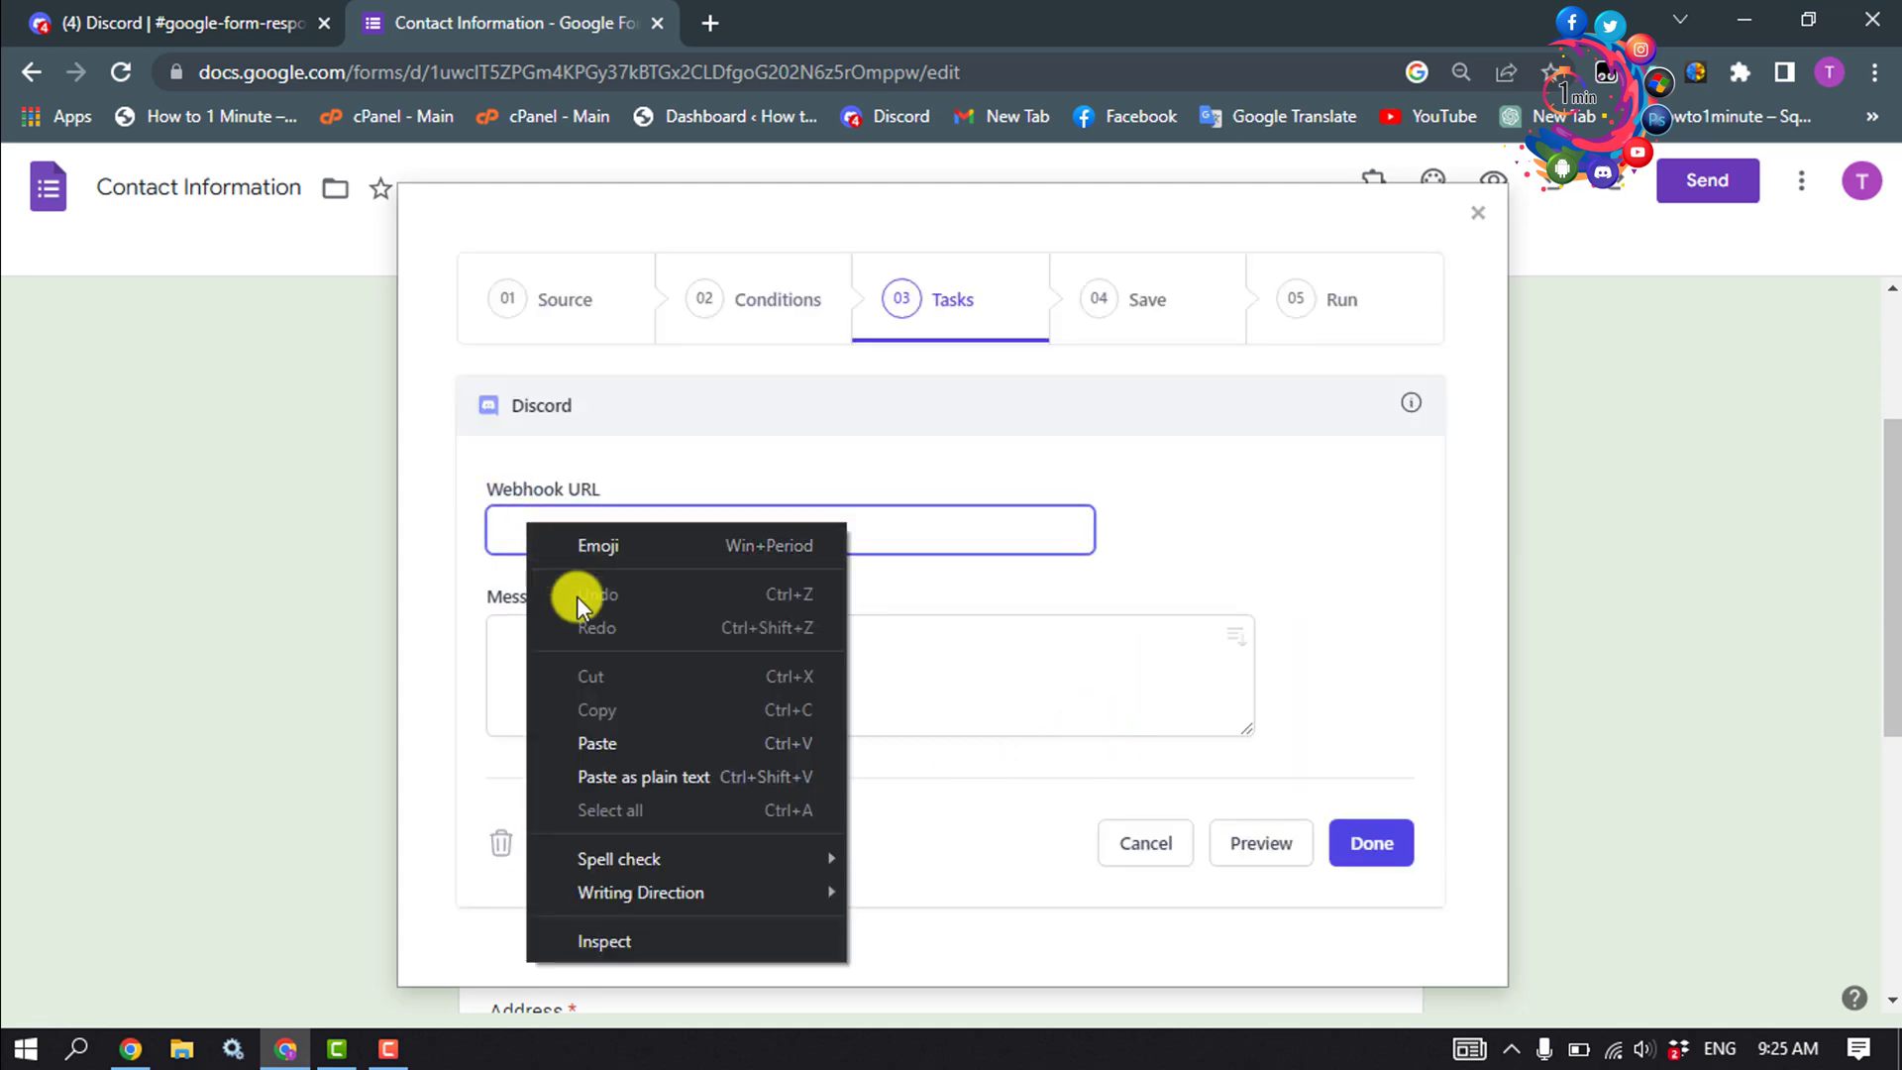
click(606, 734)
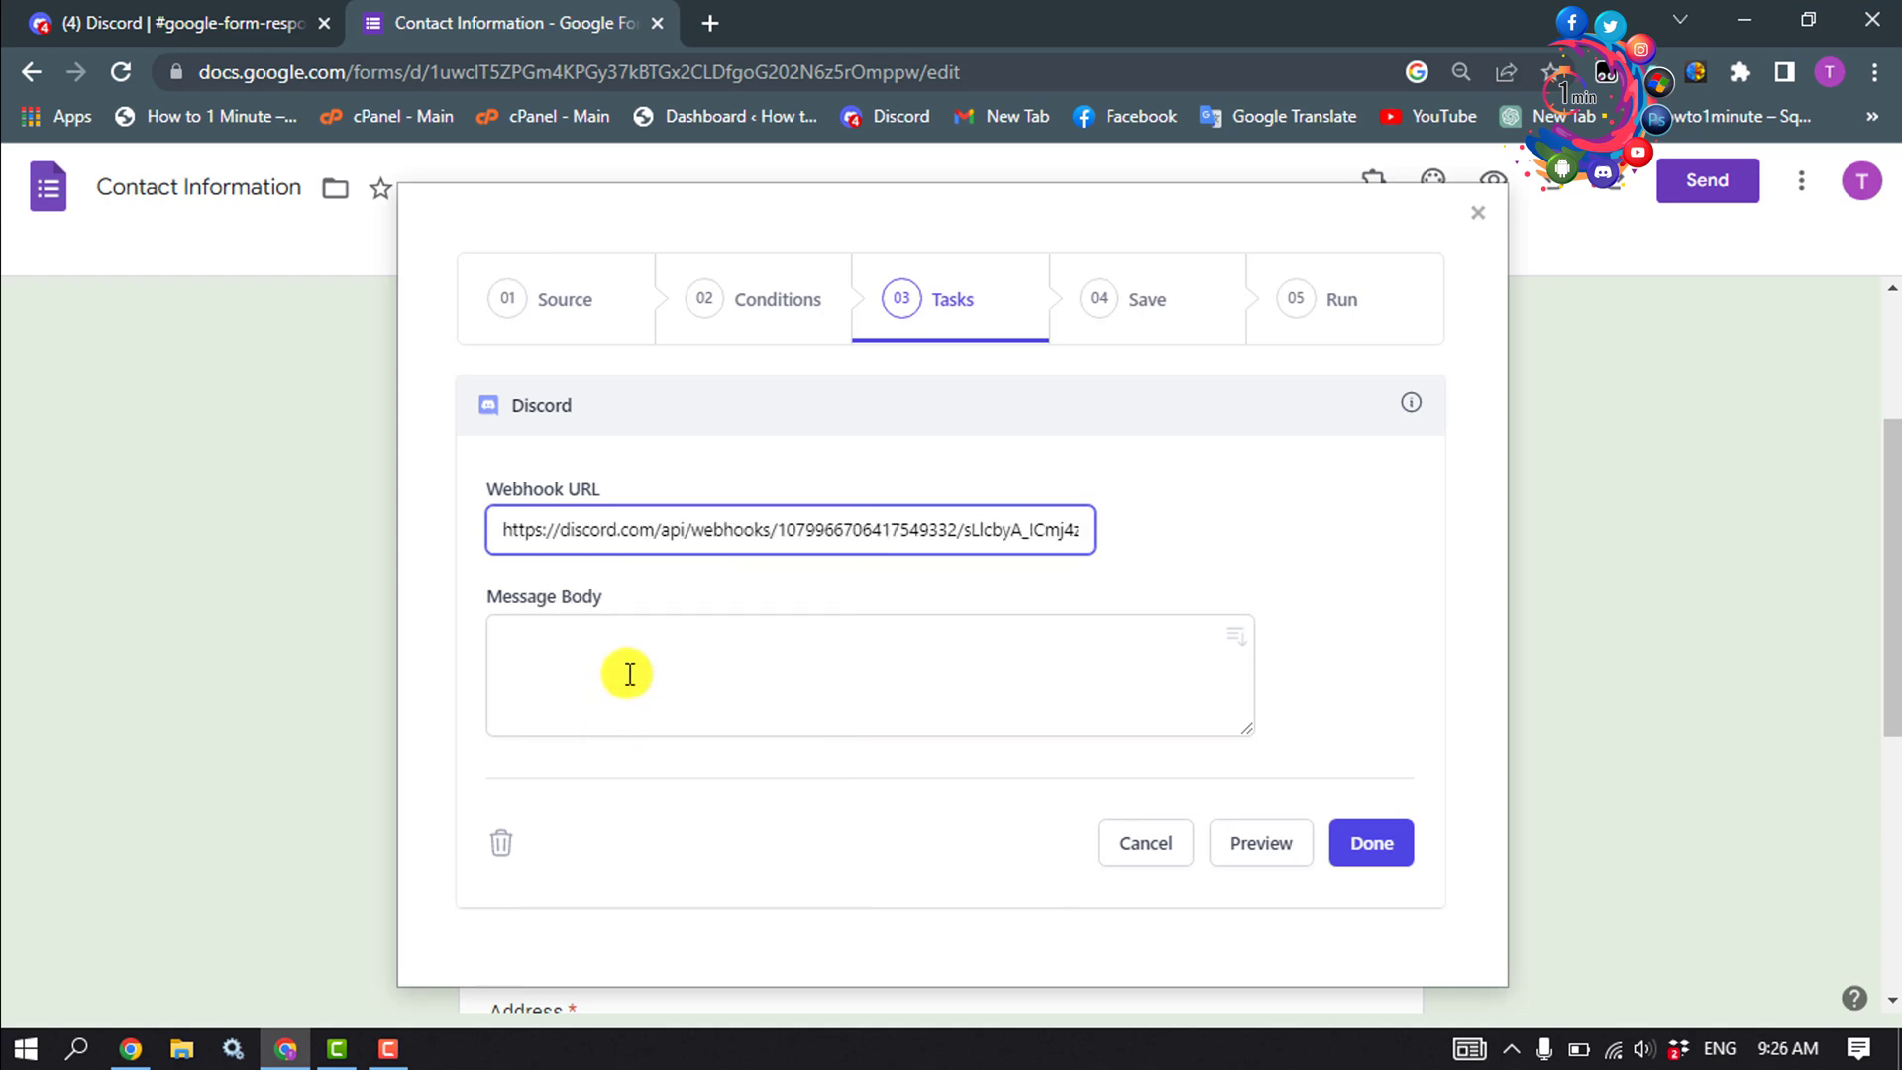
click(594, 646)
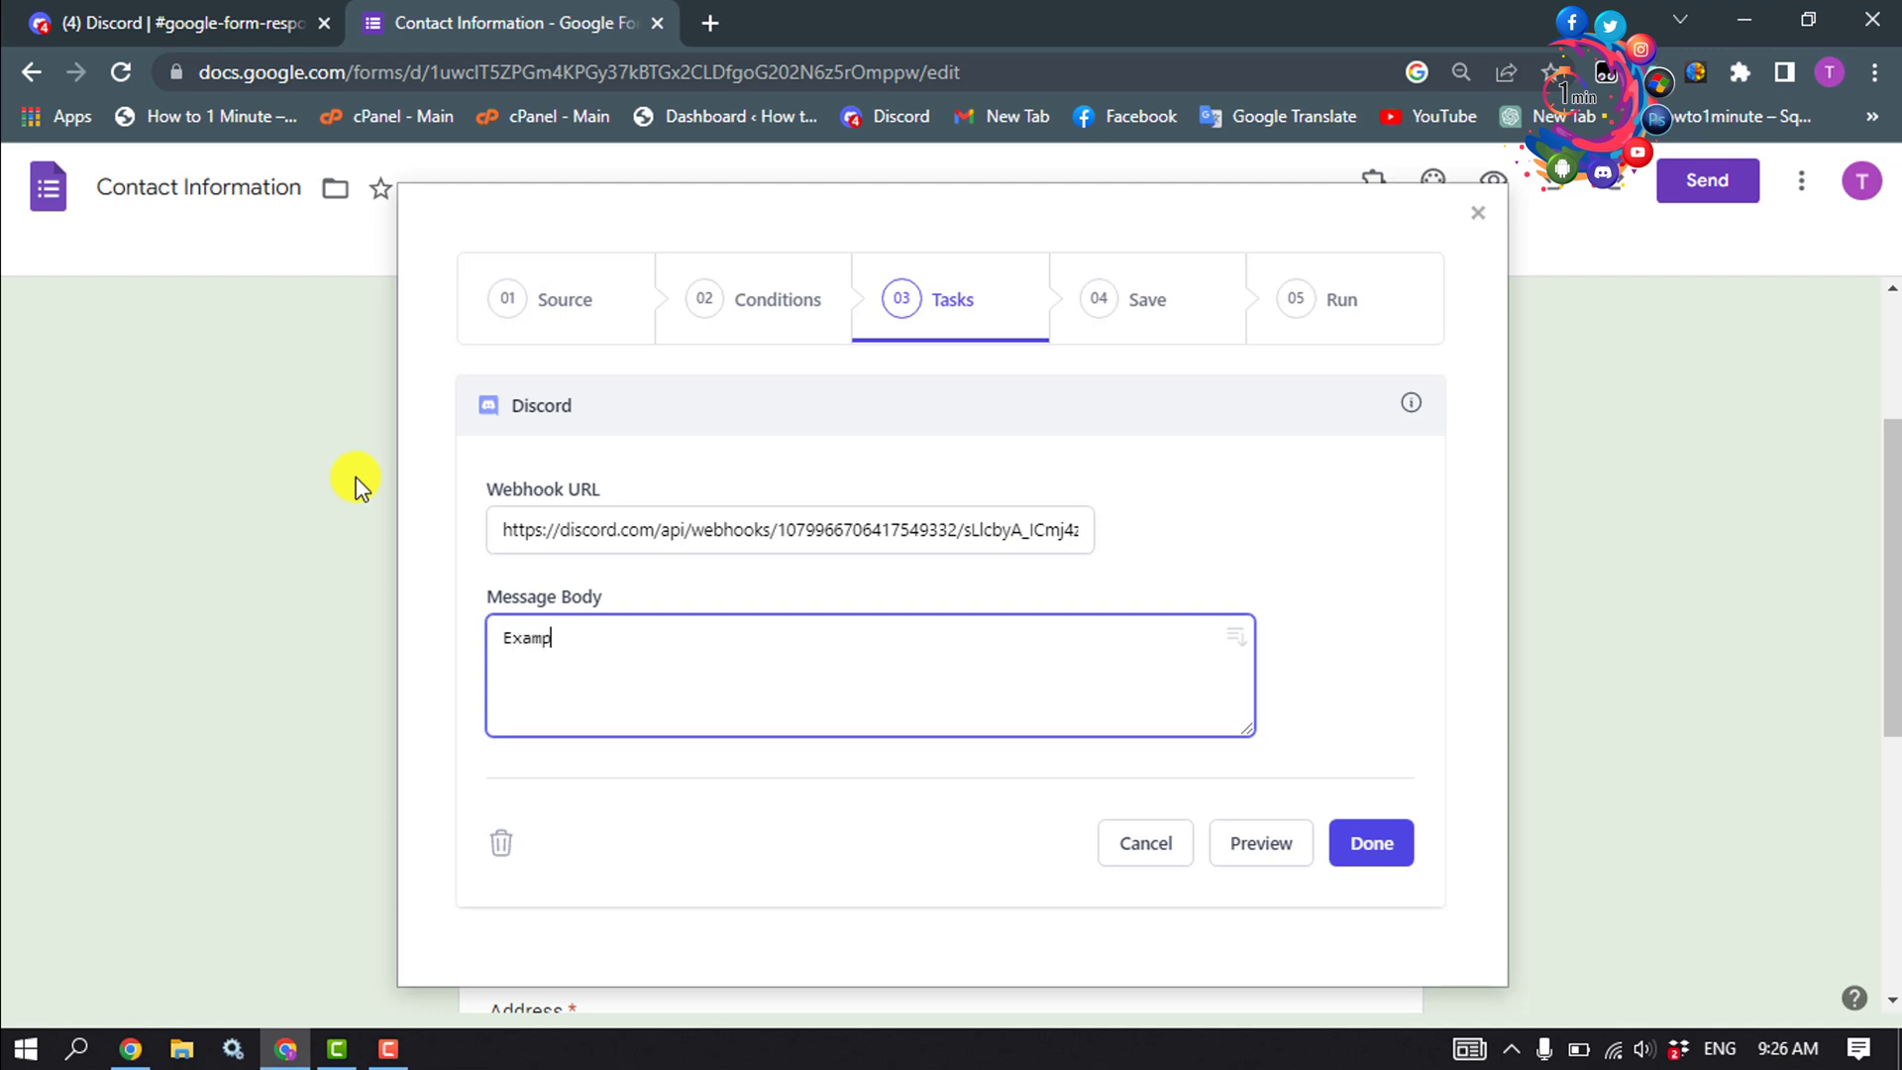
click(1373, 845)
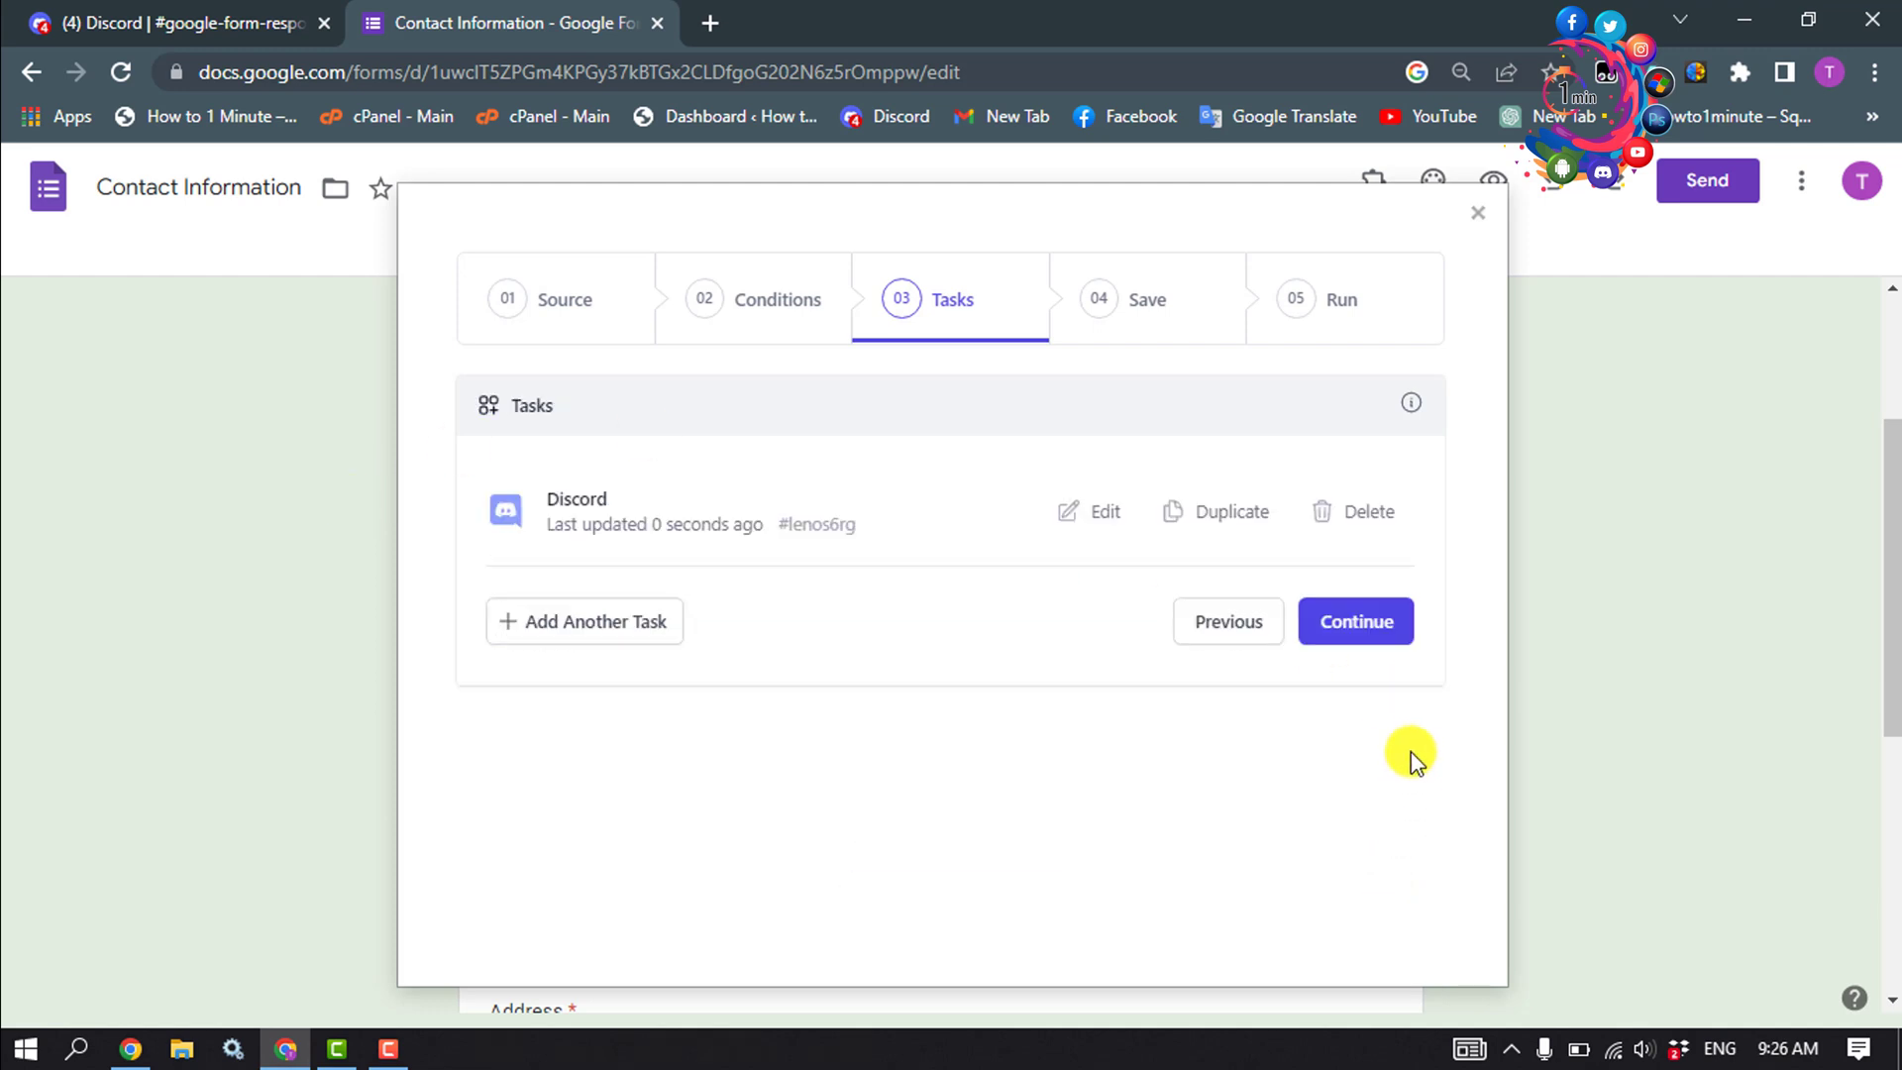
Step: Save the workflow with Run on Form Submit left enabled
click(1392, 639)
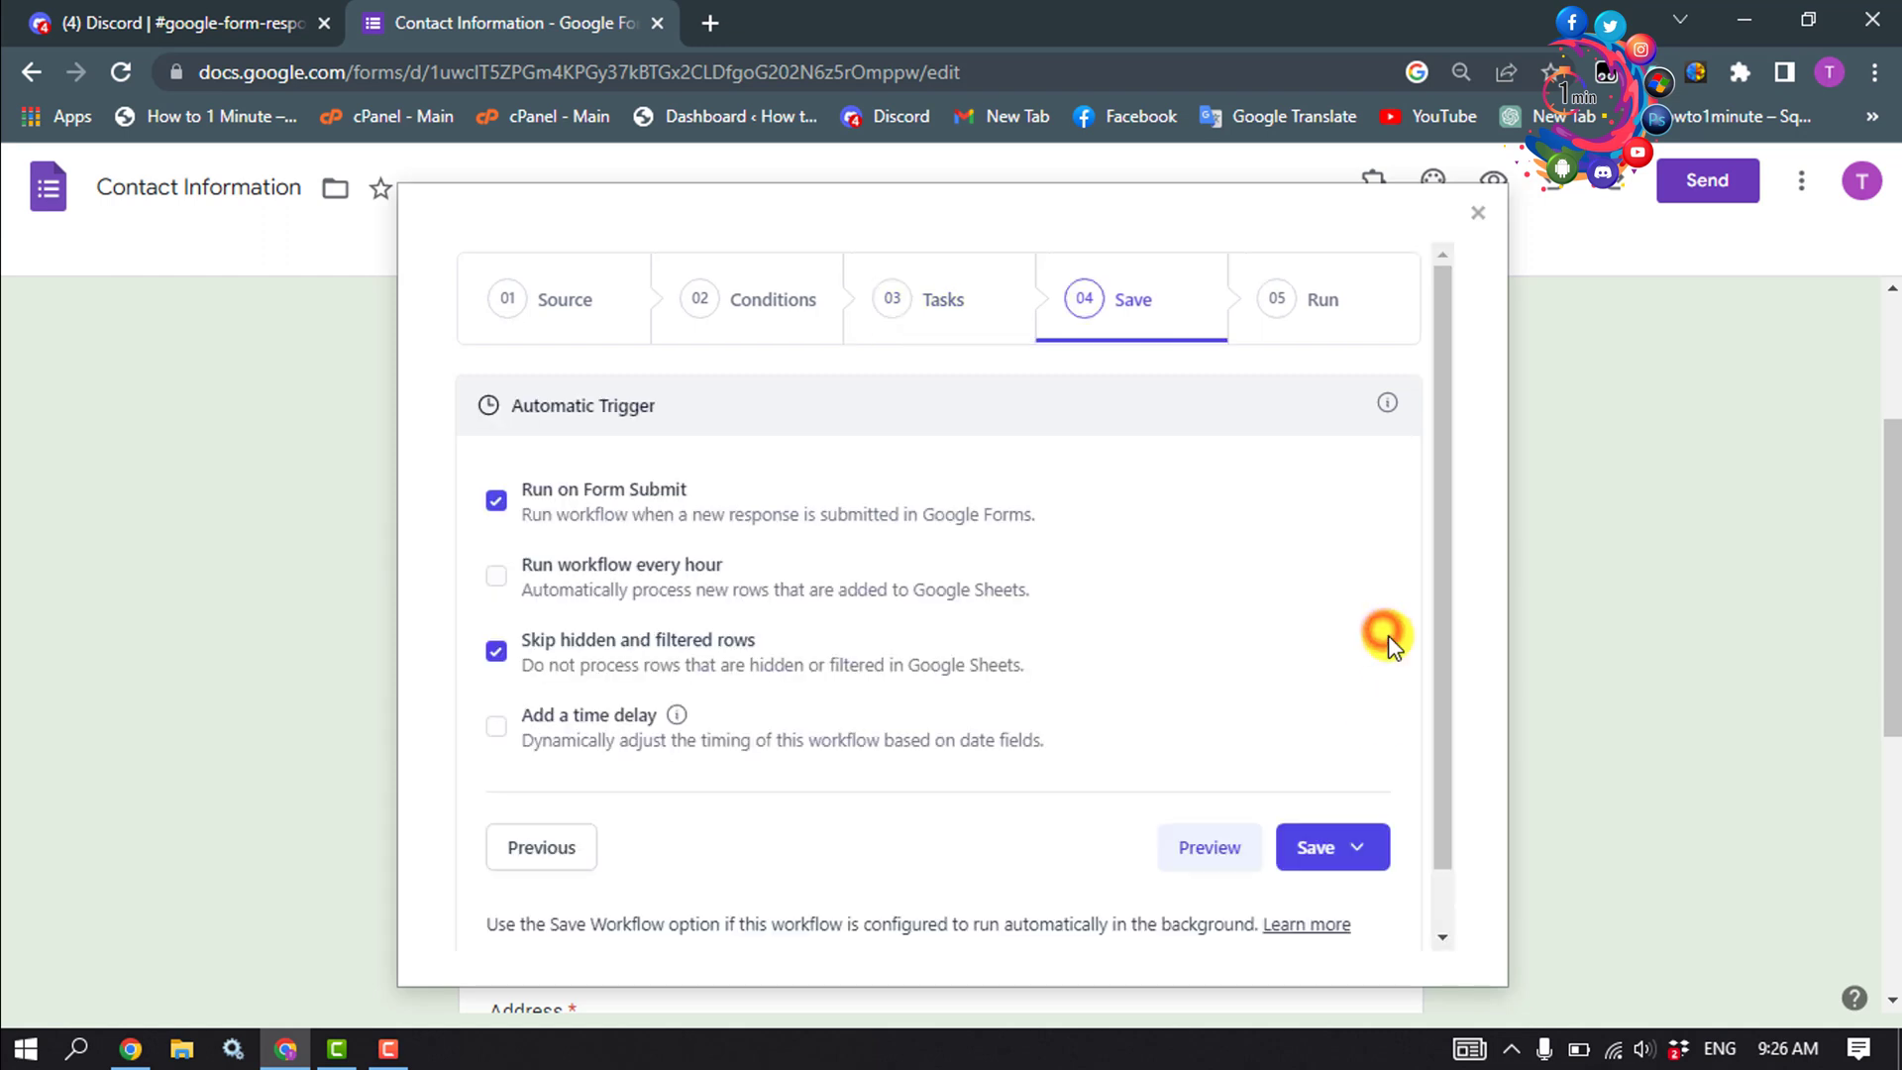
click(496, 502)
click(496, 508)
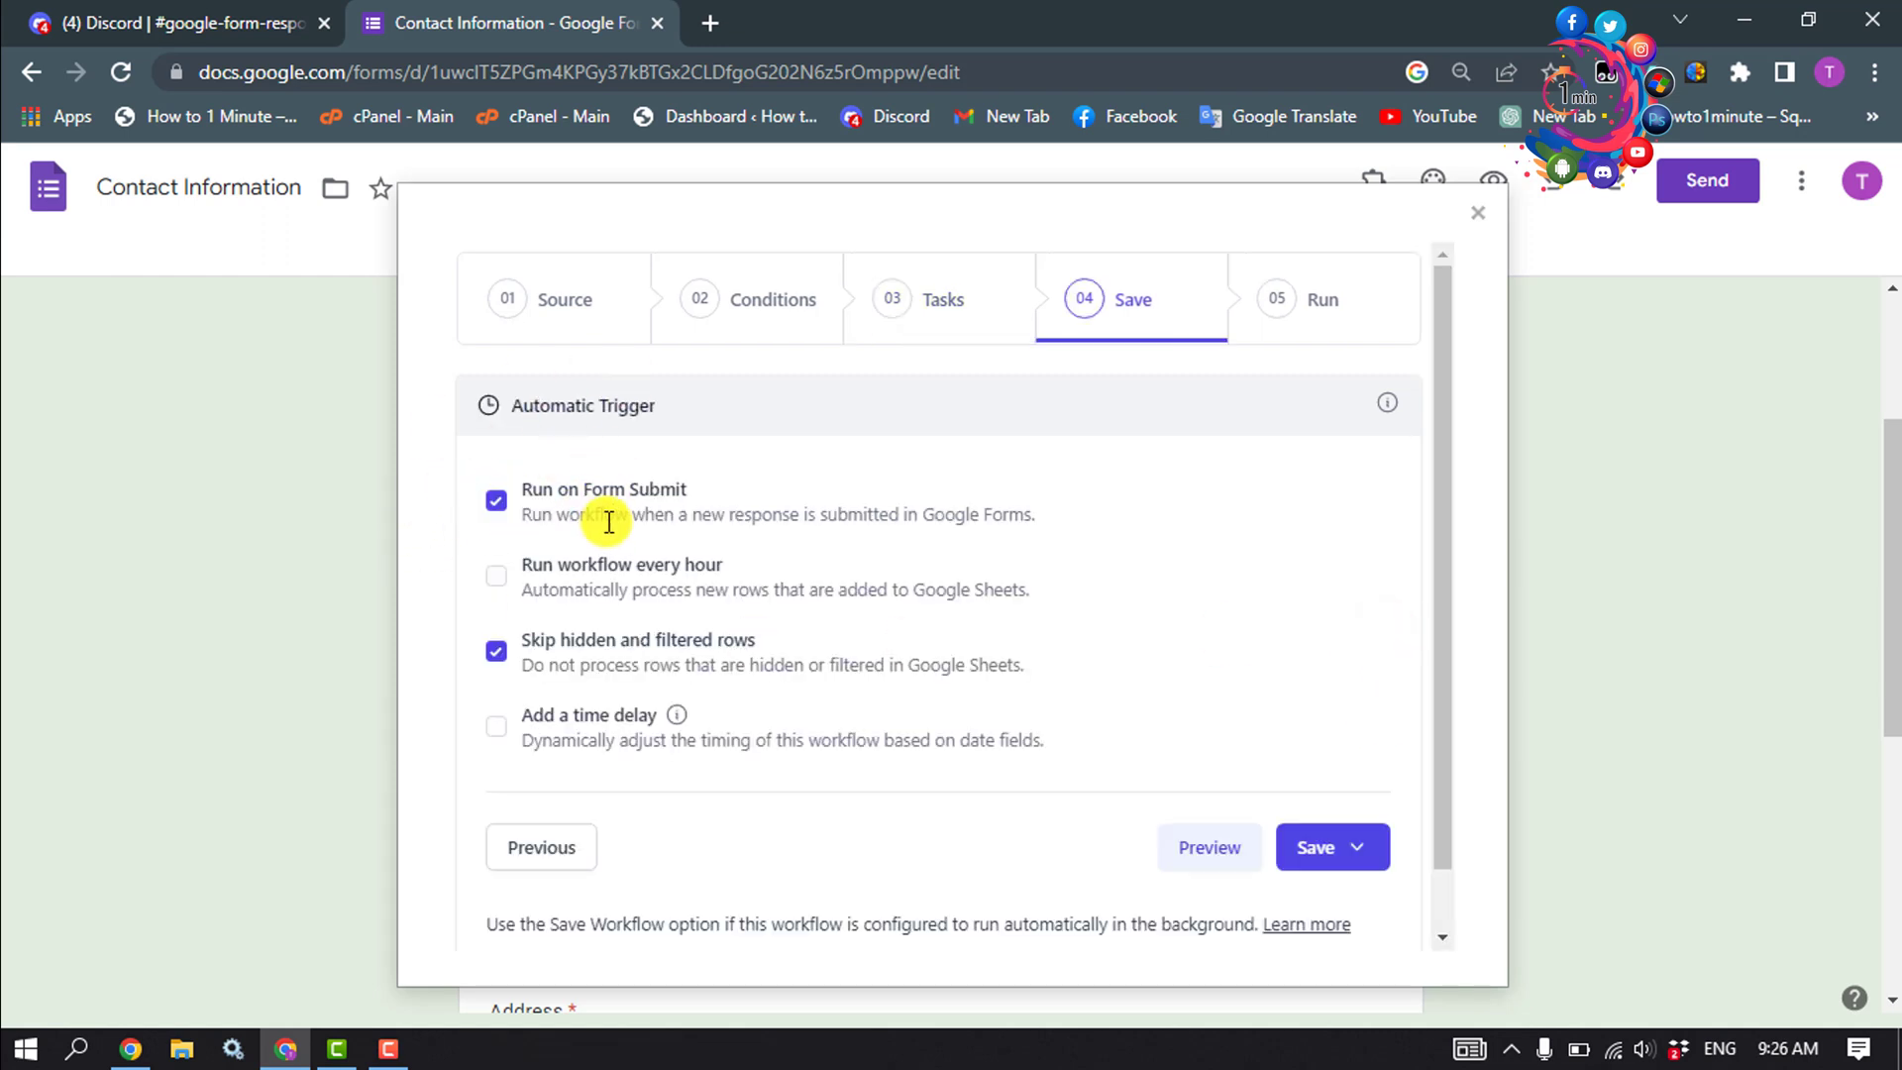
click(1310, 847)
click(1232, 916)
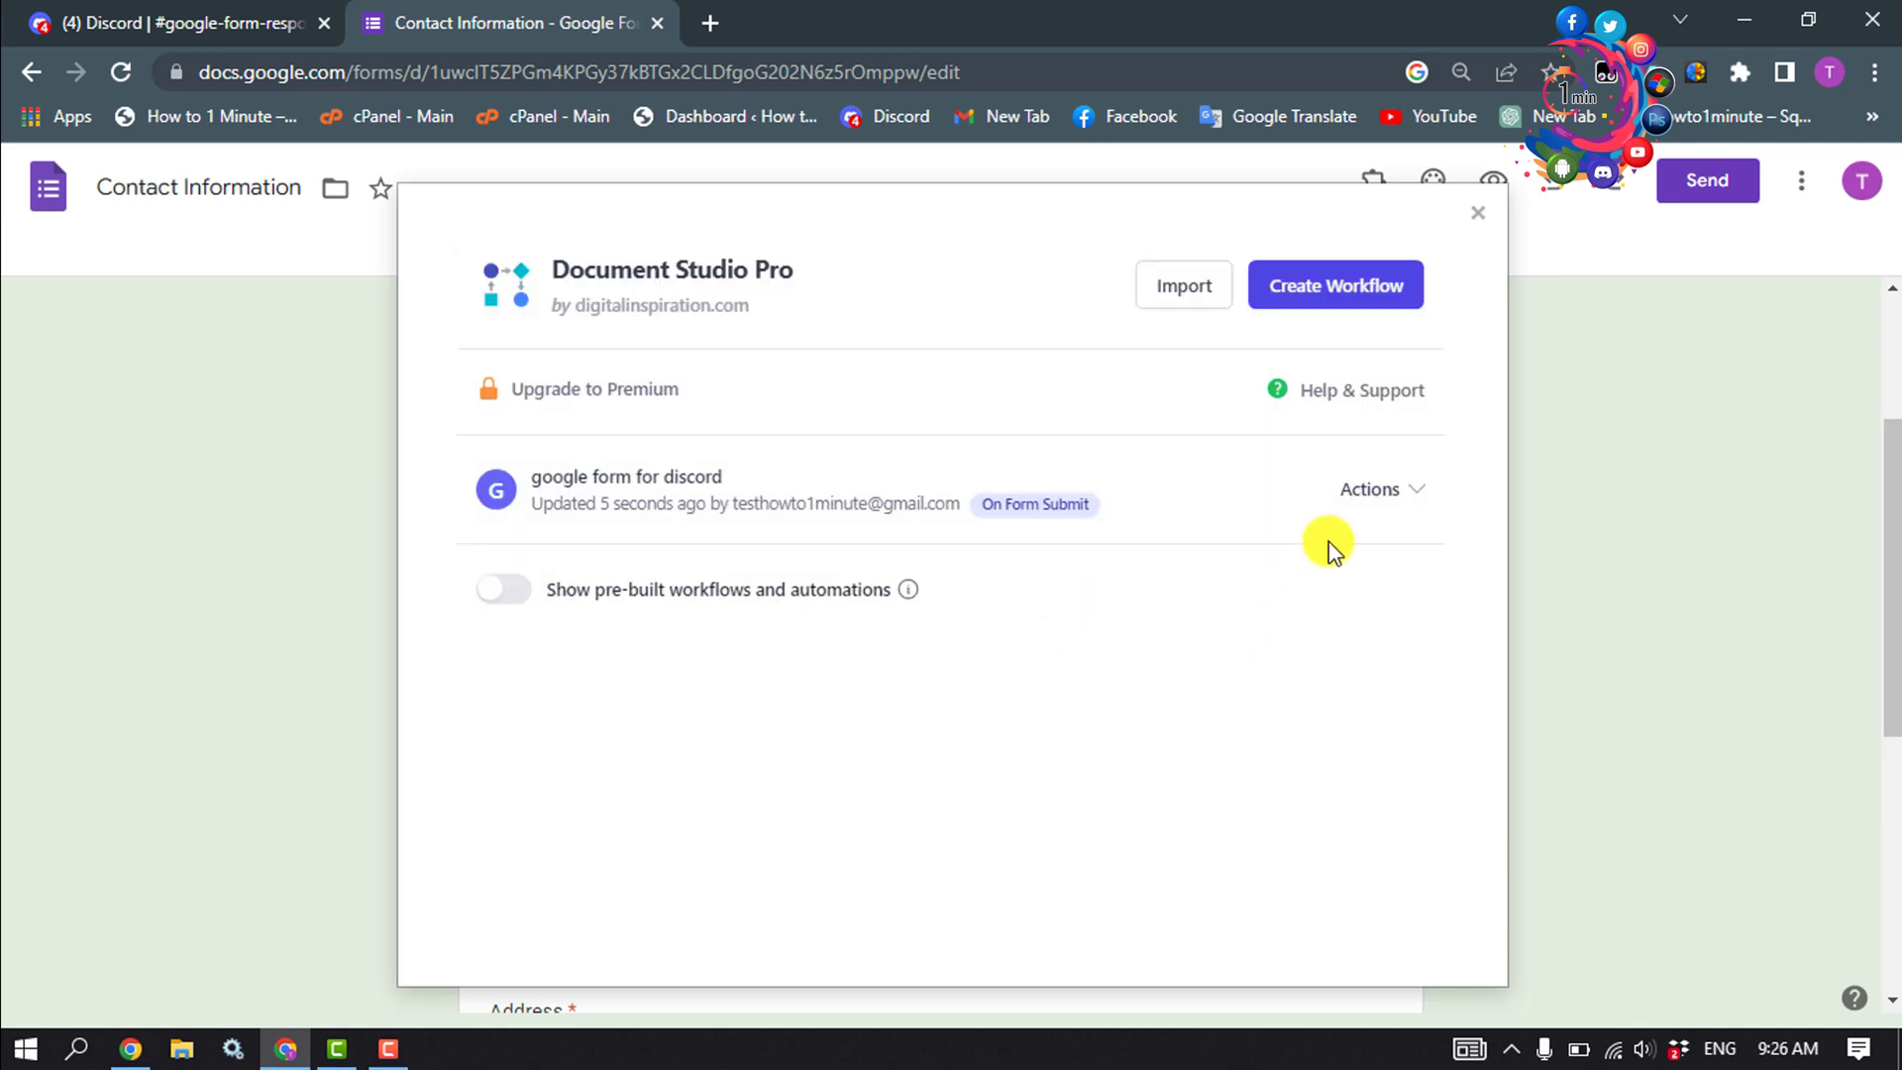
Step: Run the saved workflow once manually and refresh its run status
click(1380, 491)
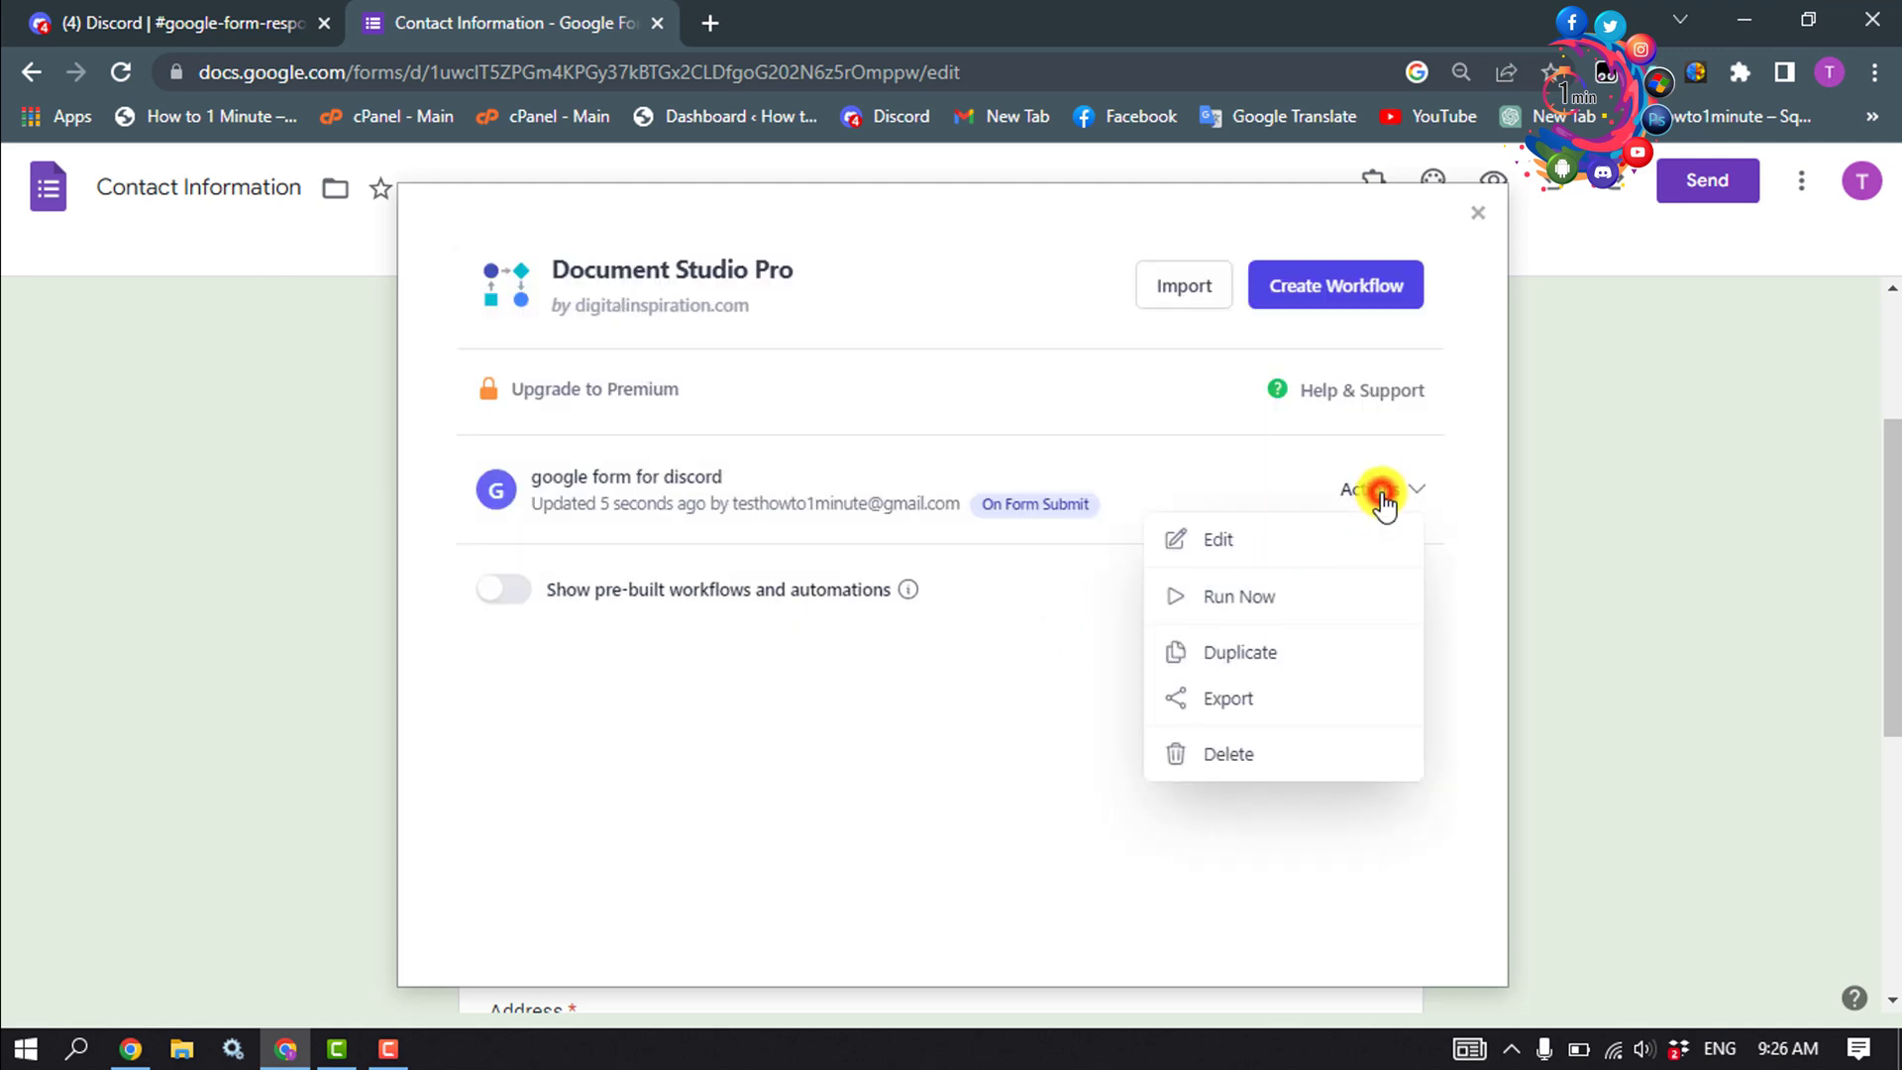
click(1229, 600)
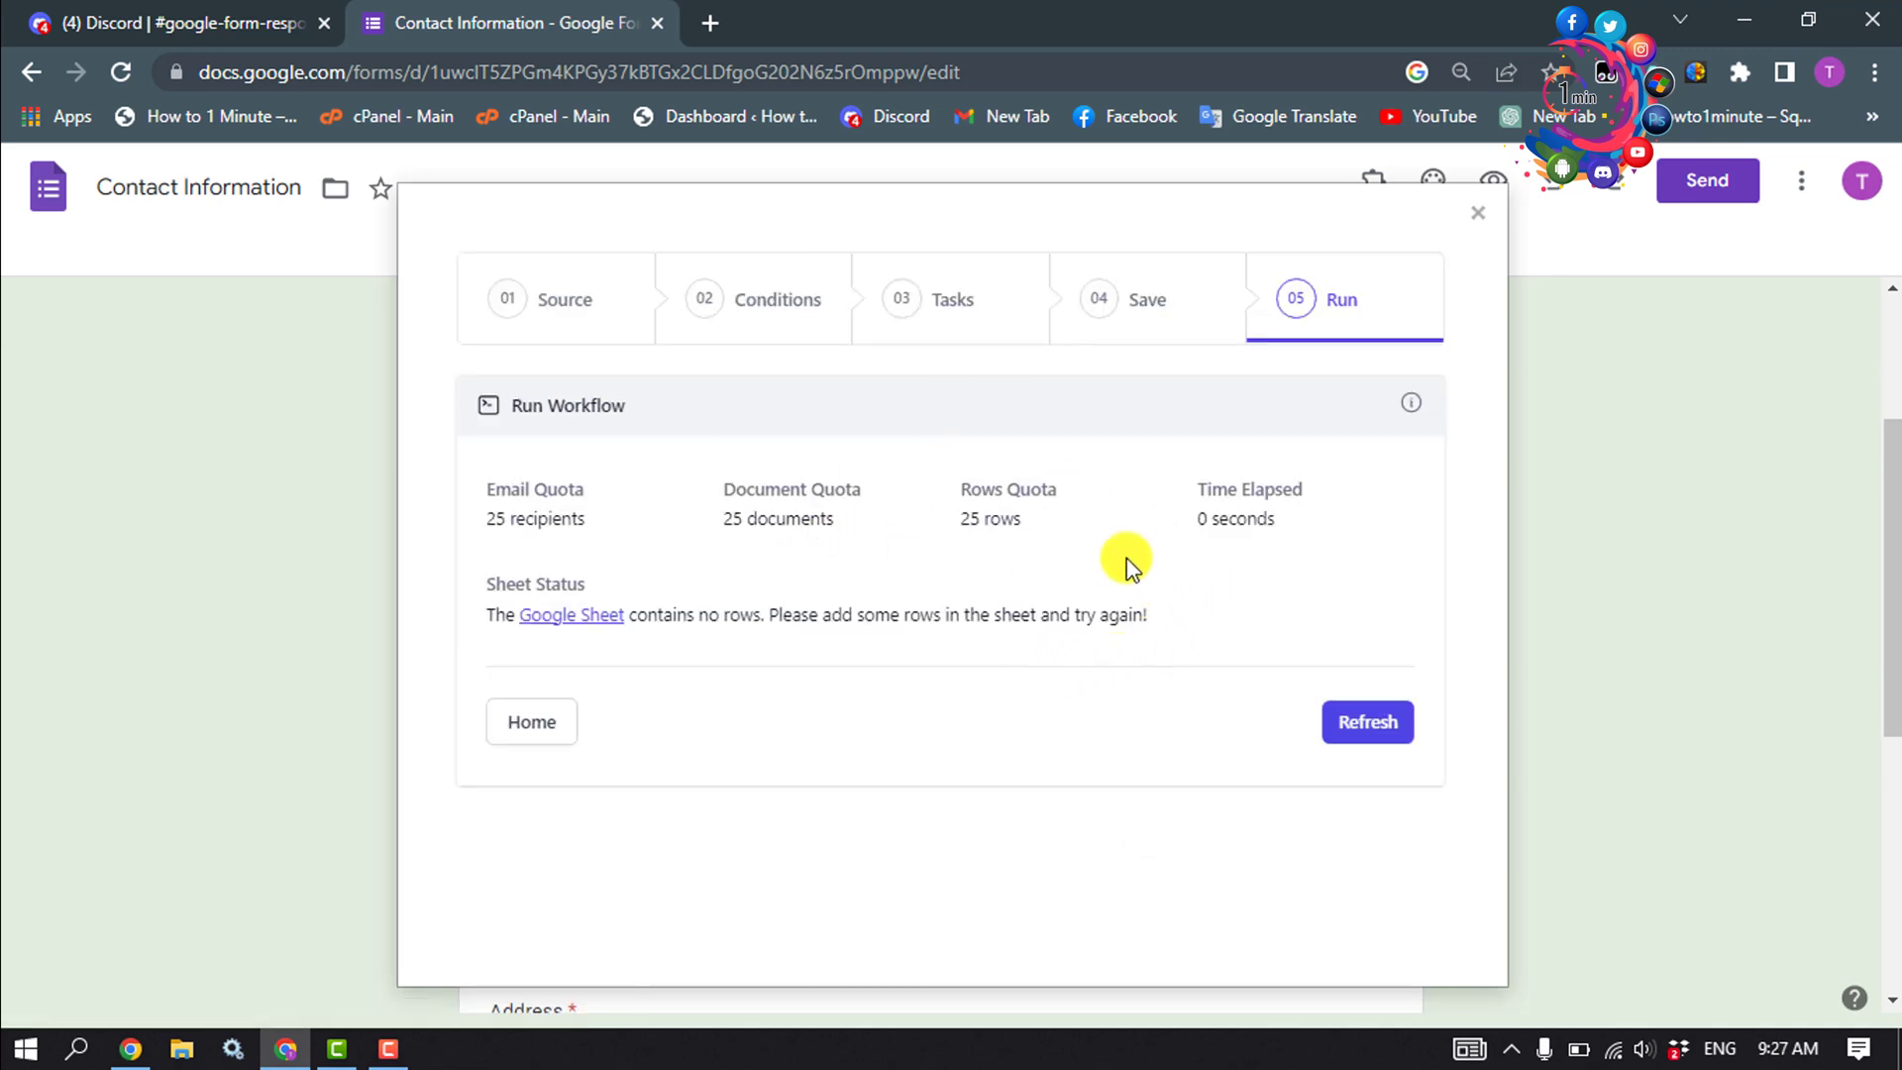
click(1350, 707)
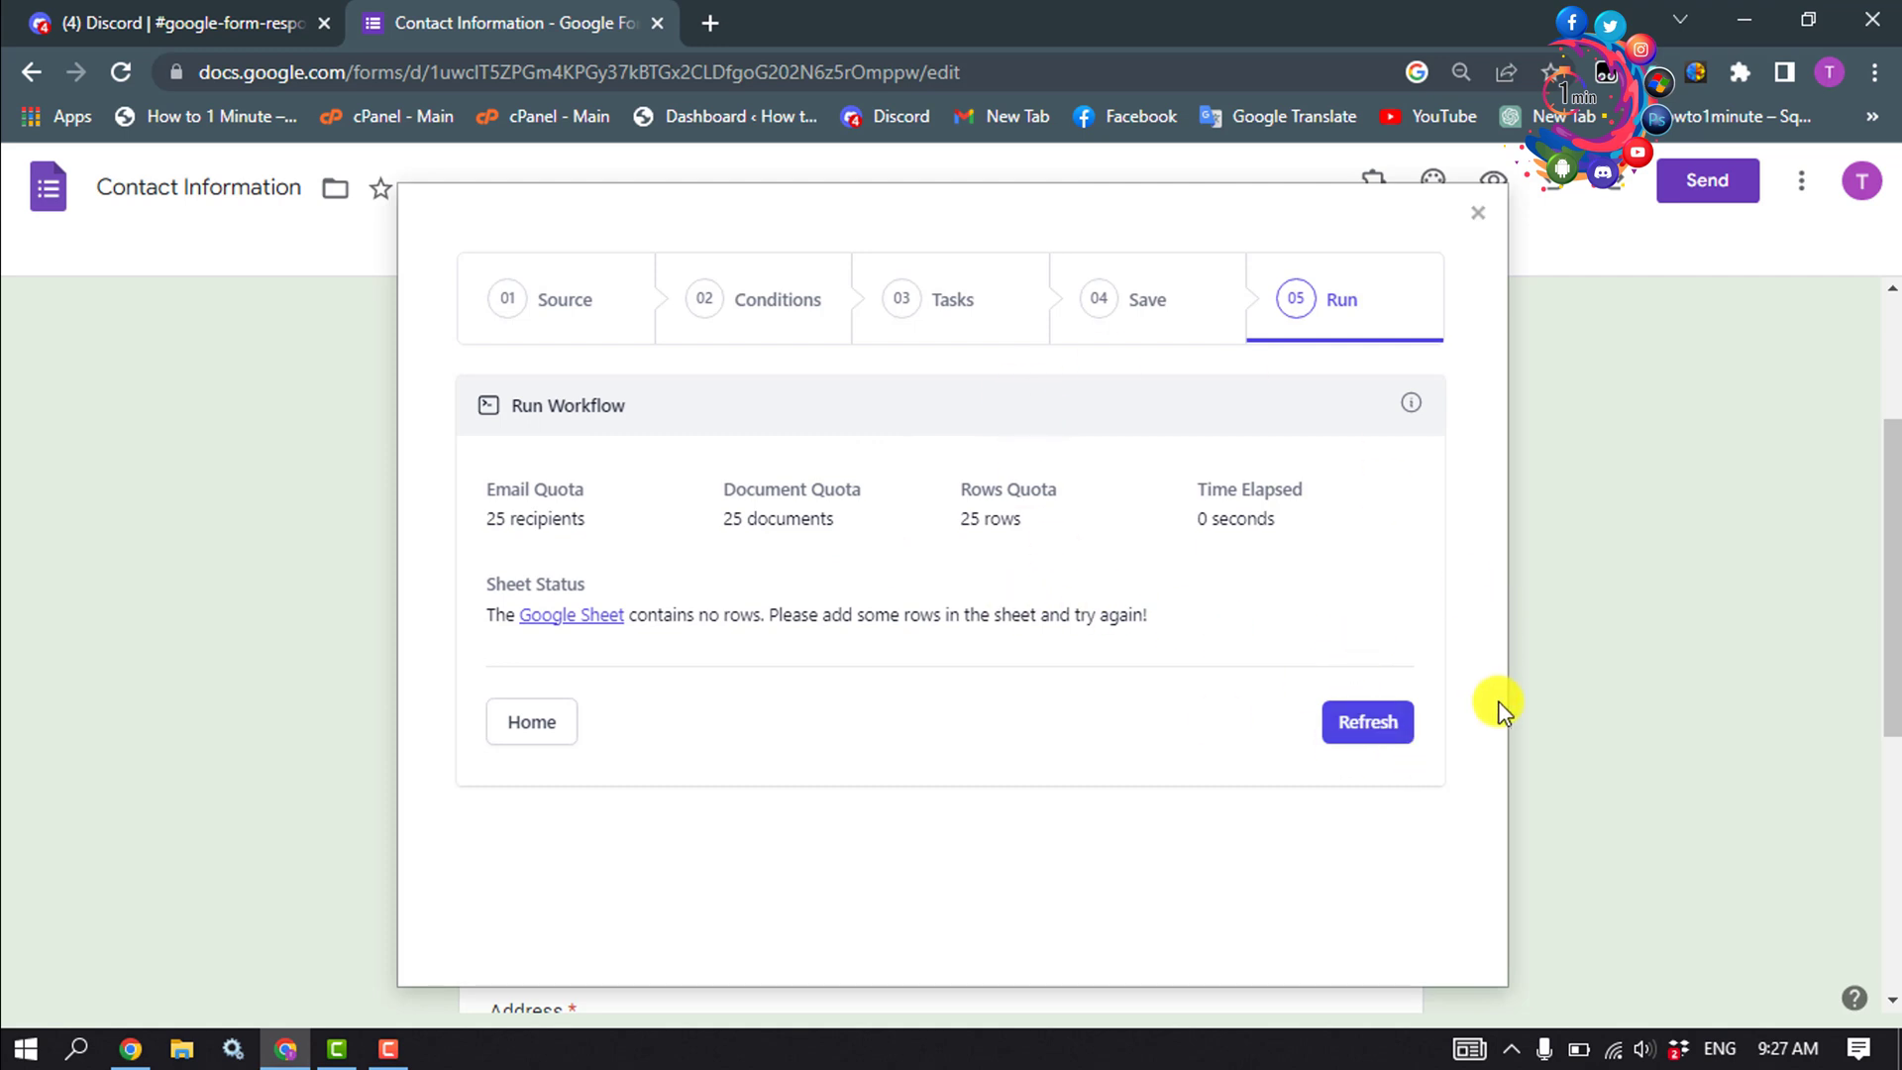
Step: Close Document Studio and load the live Contact information form from its pasted link
click(1477, 212)
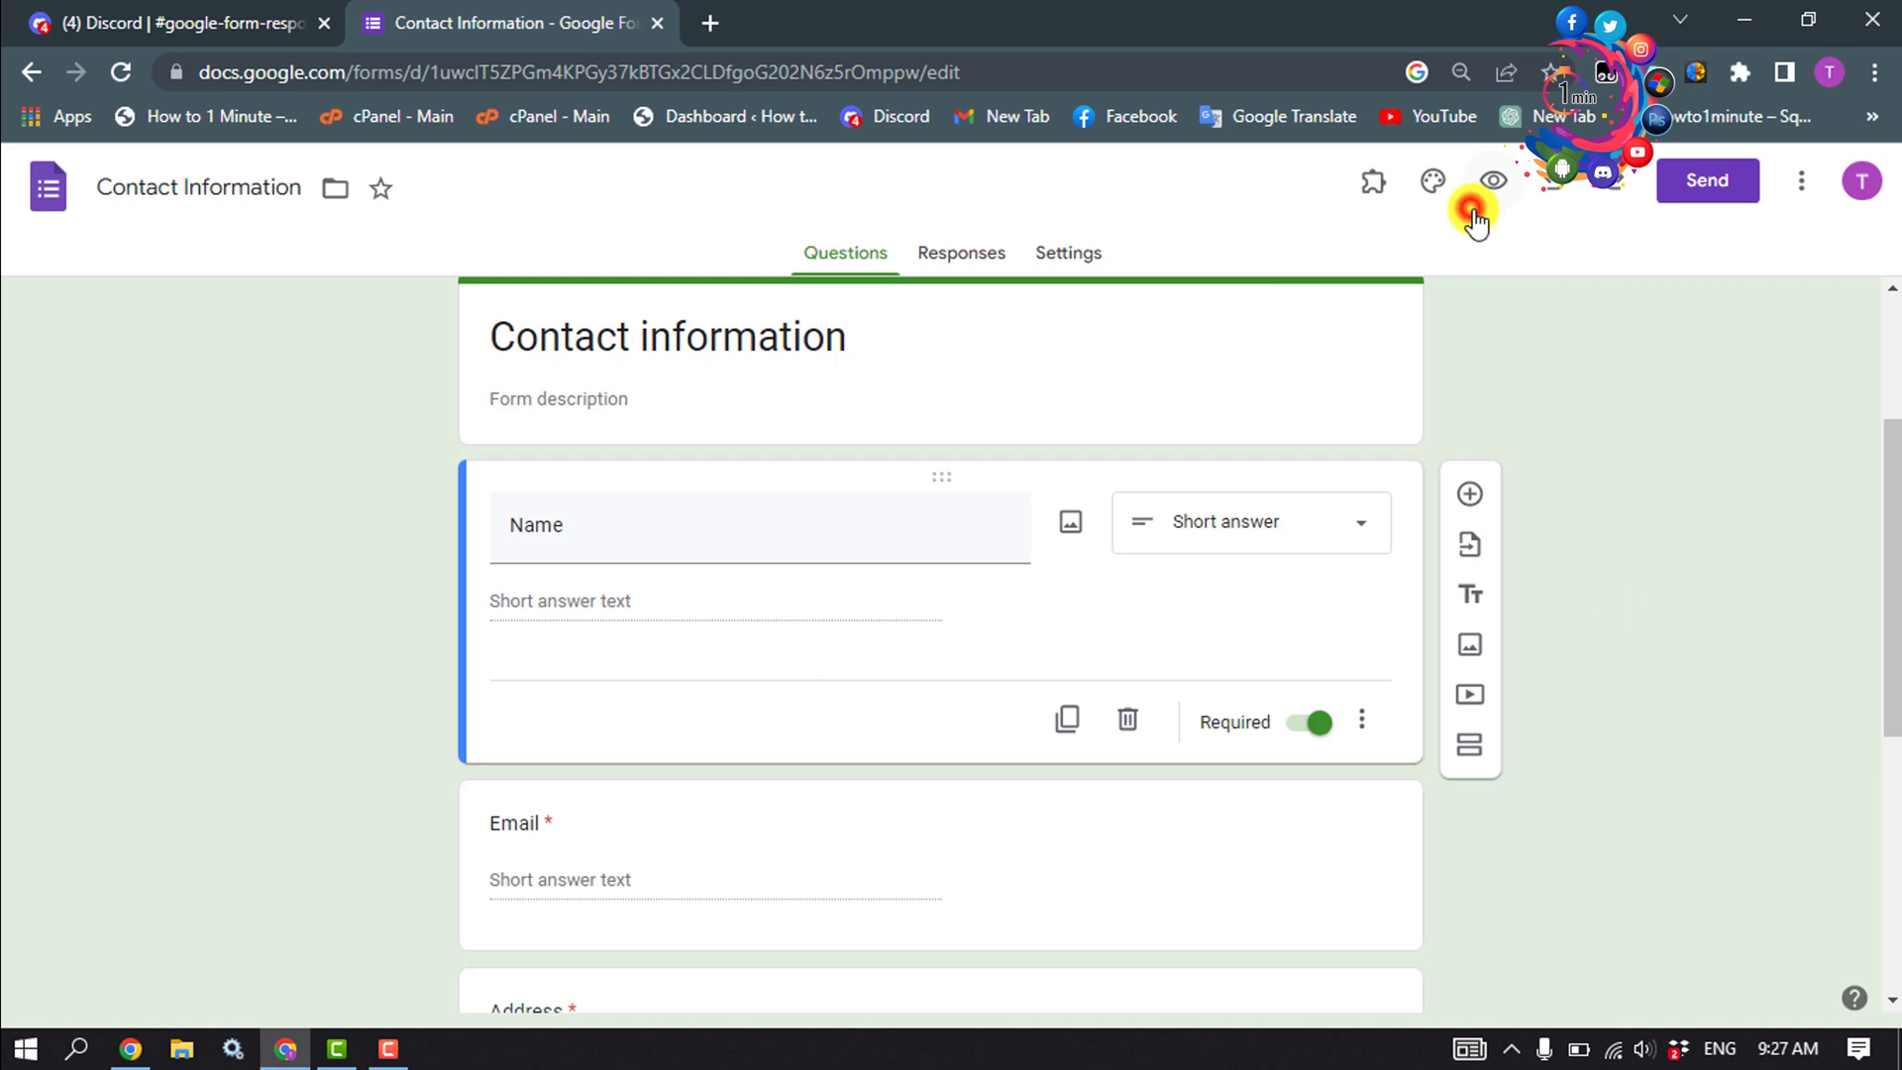
click(1796, 188)
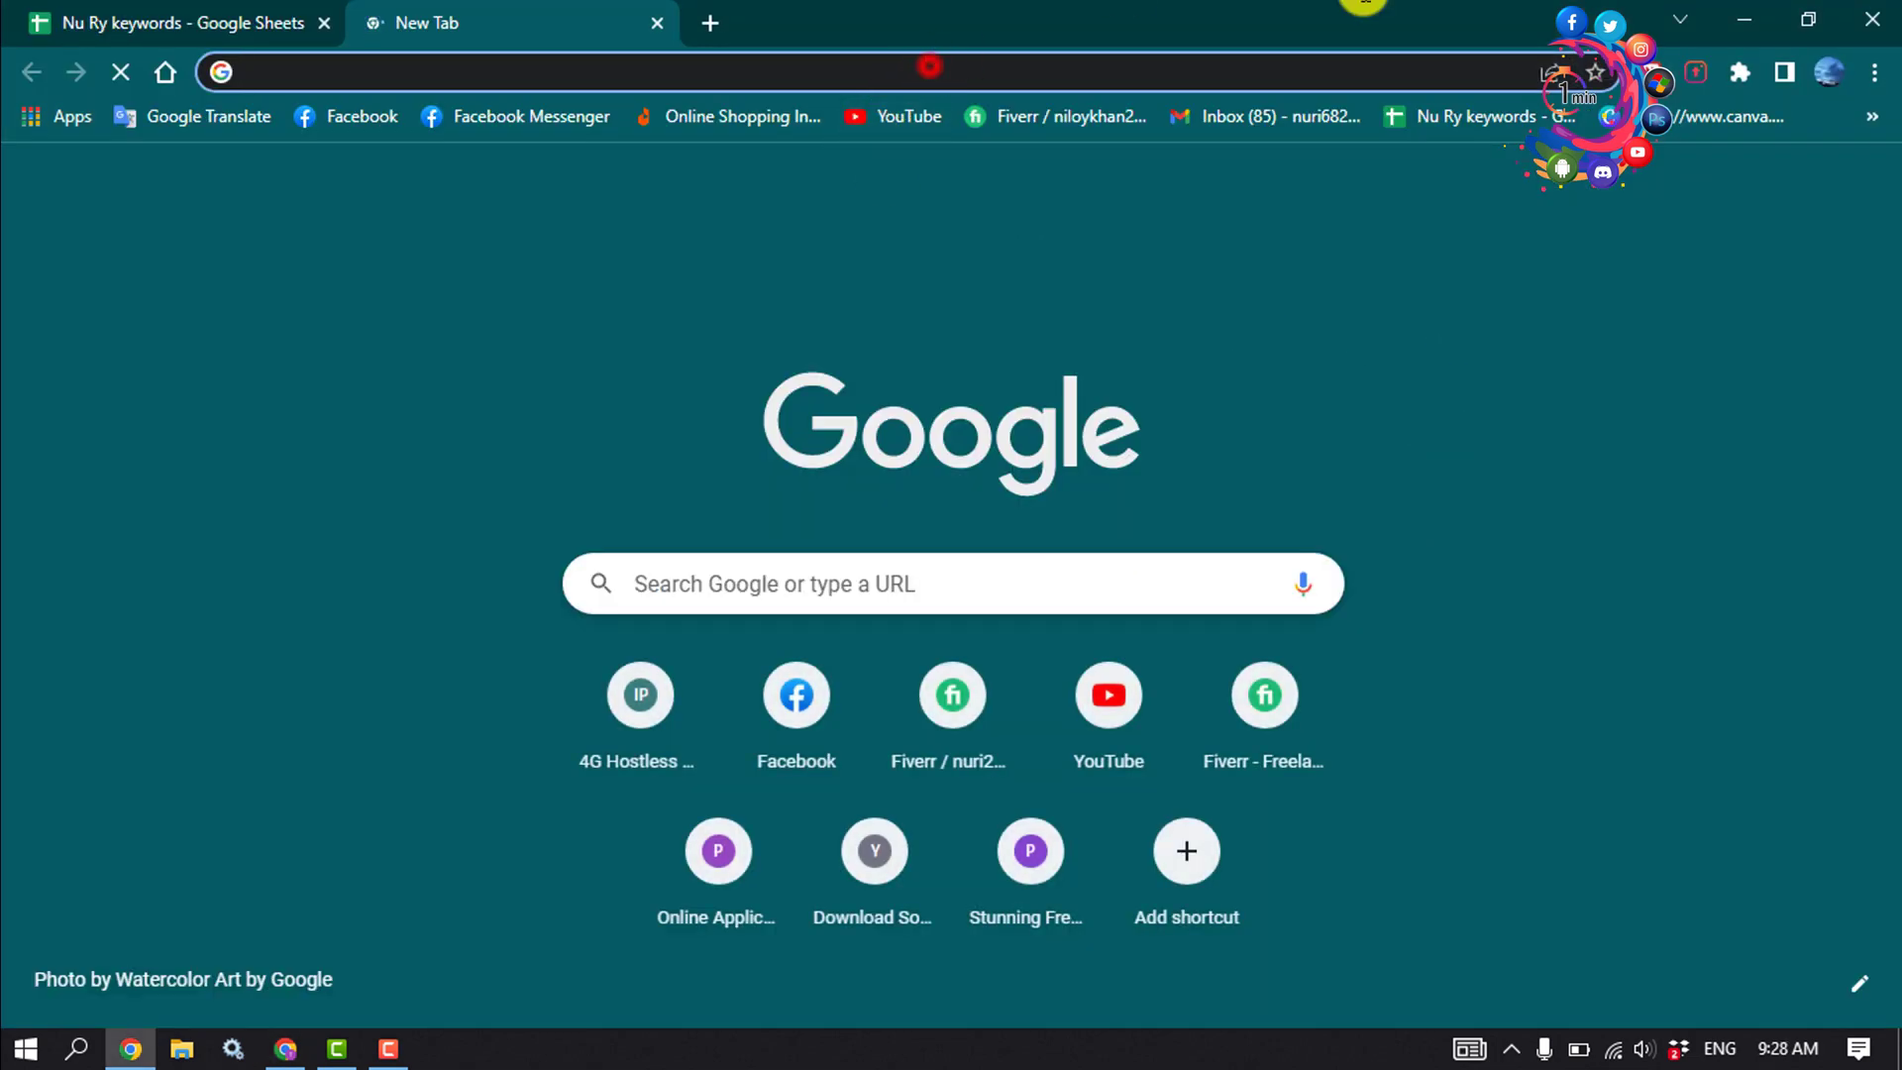
text(https://docs.google.com/forms/d/e/1FAIpQLScll9ubrZI_5F6RNPgVcmn9E6ZnZHtA0ZderBaaVleo9xNiLA/viewform?usp=sf_link)
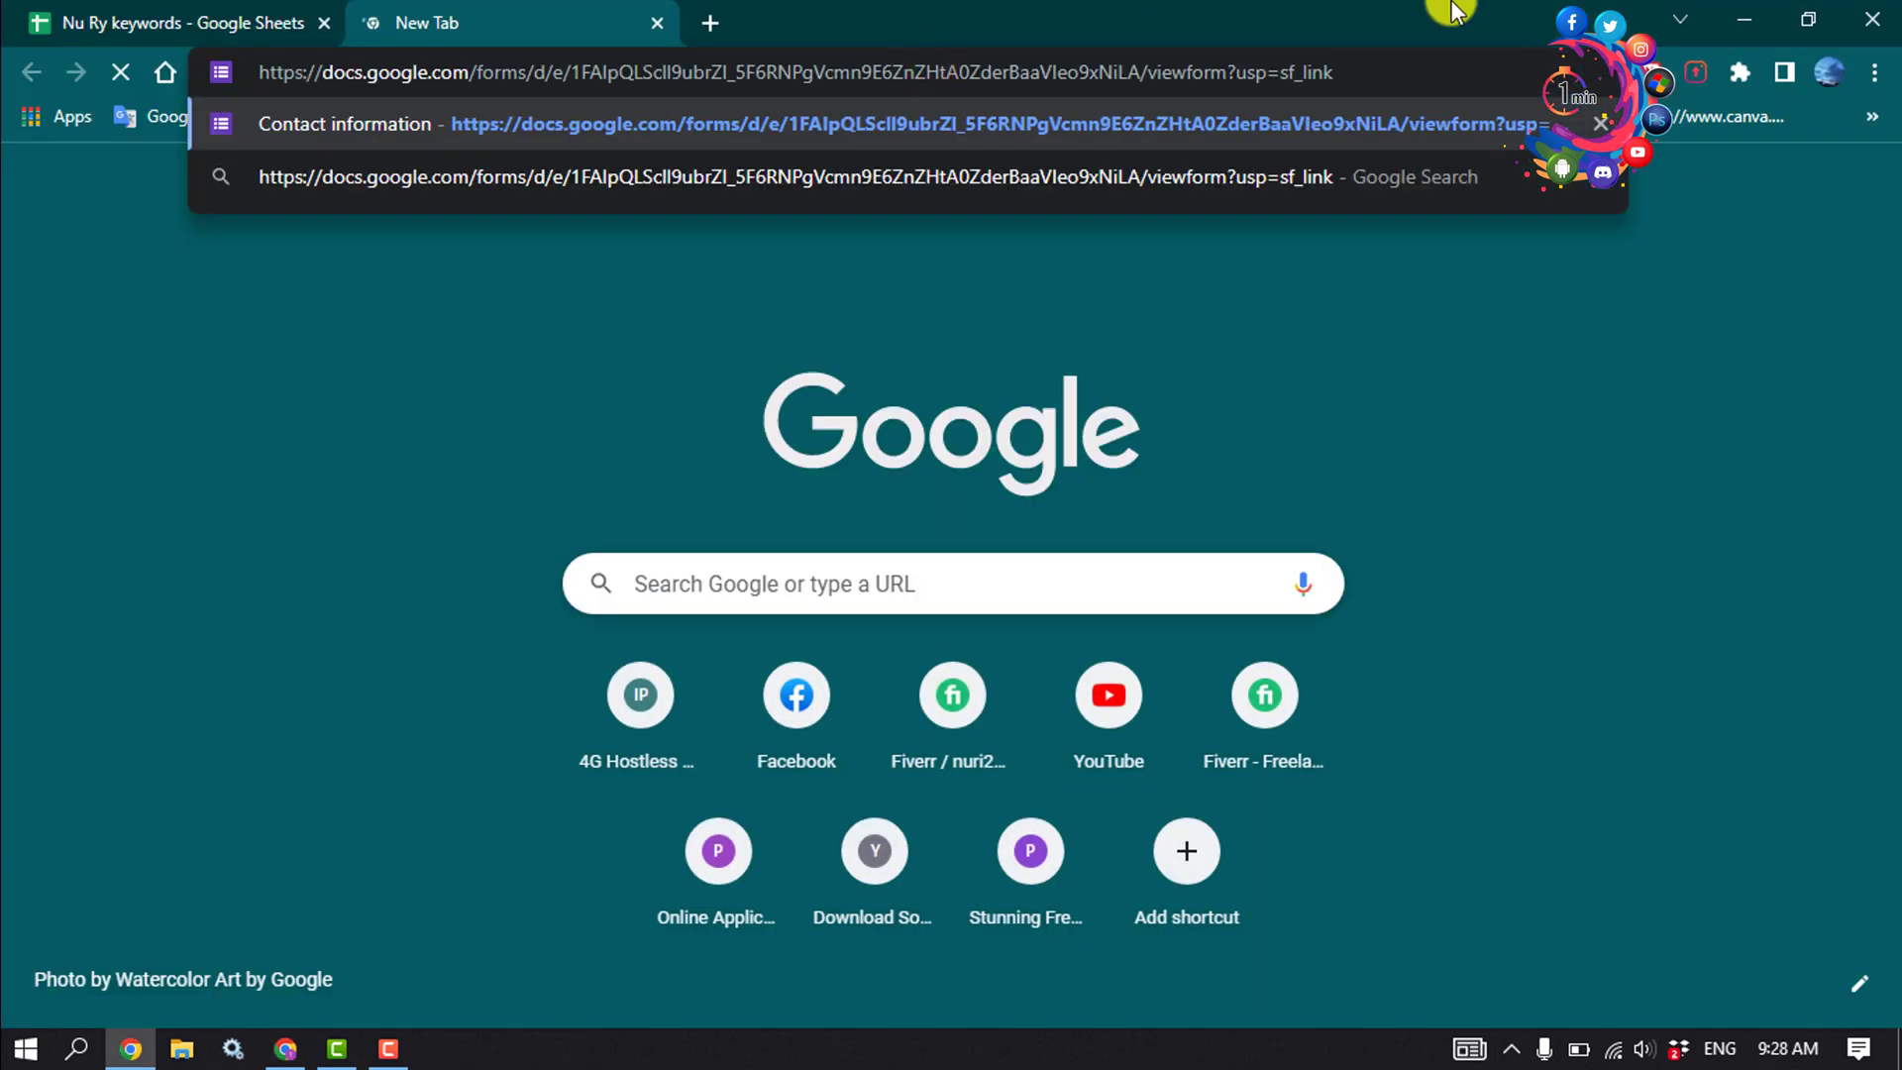
key(Return)
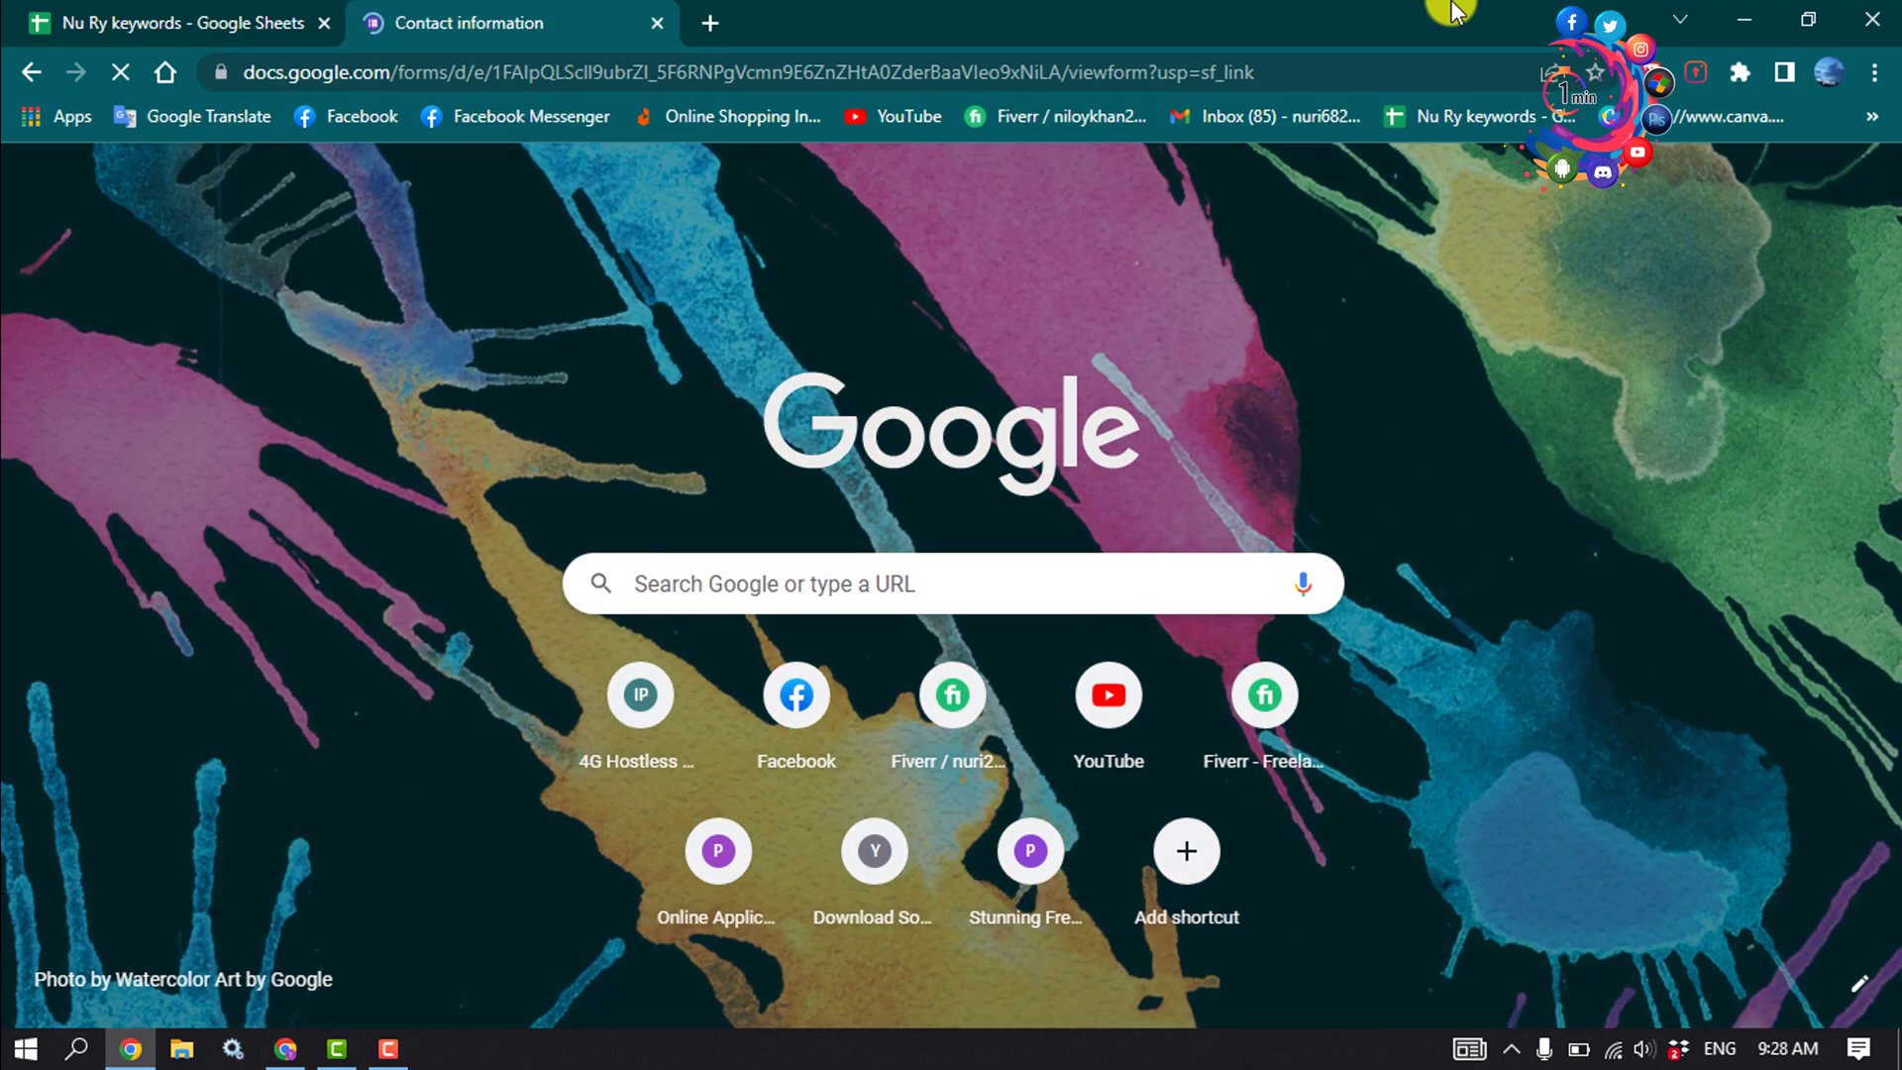
Step: Fill the Name with 'asfsadf' and the Email with 'asdfasdf'
scroll(694, 683, down, 1)
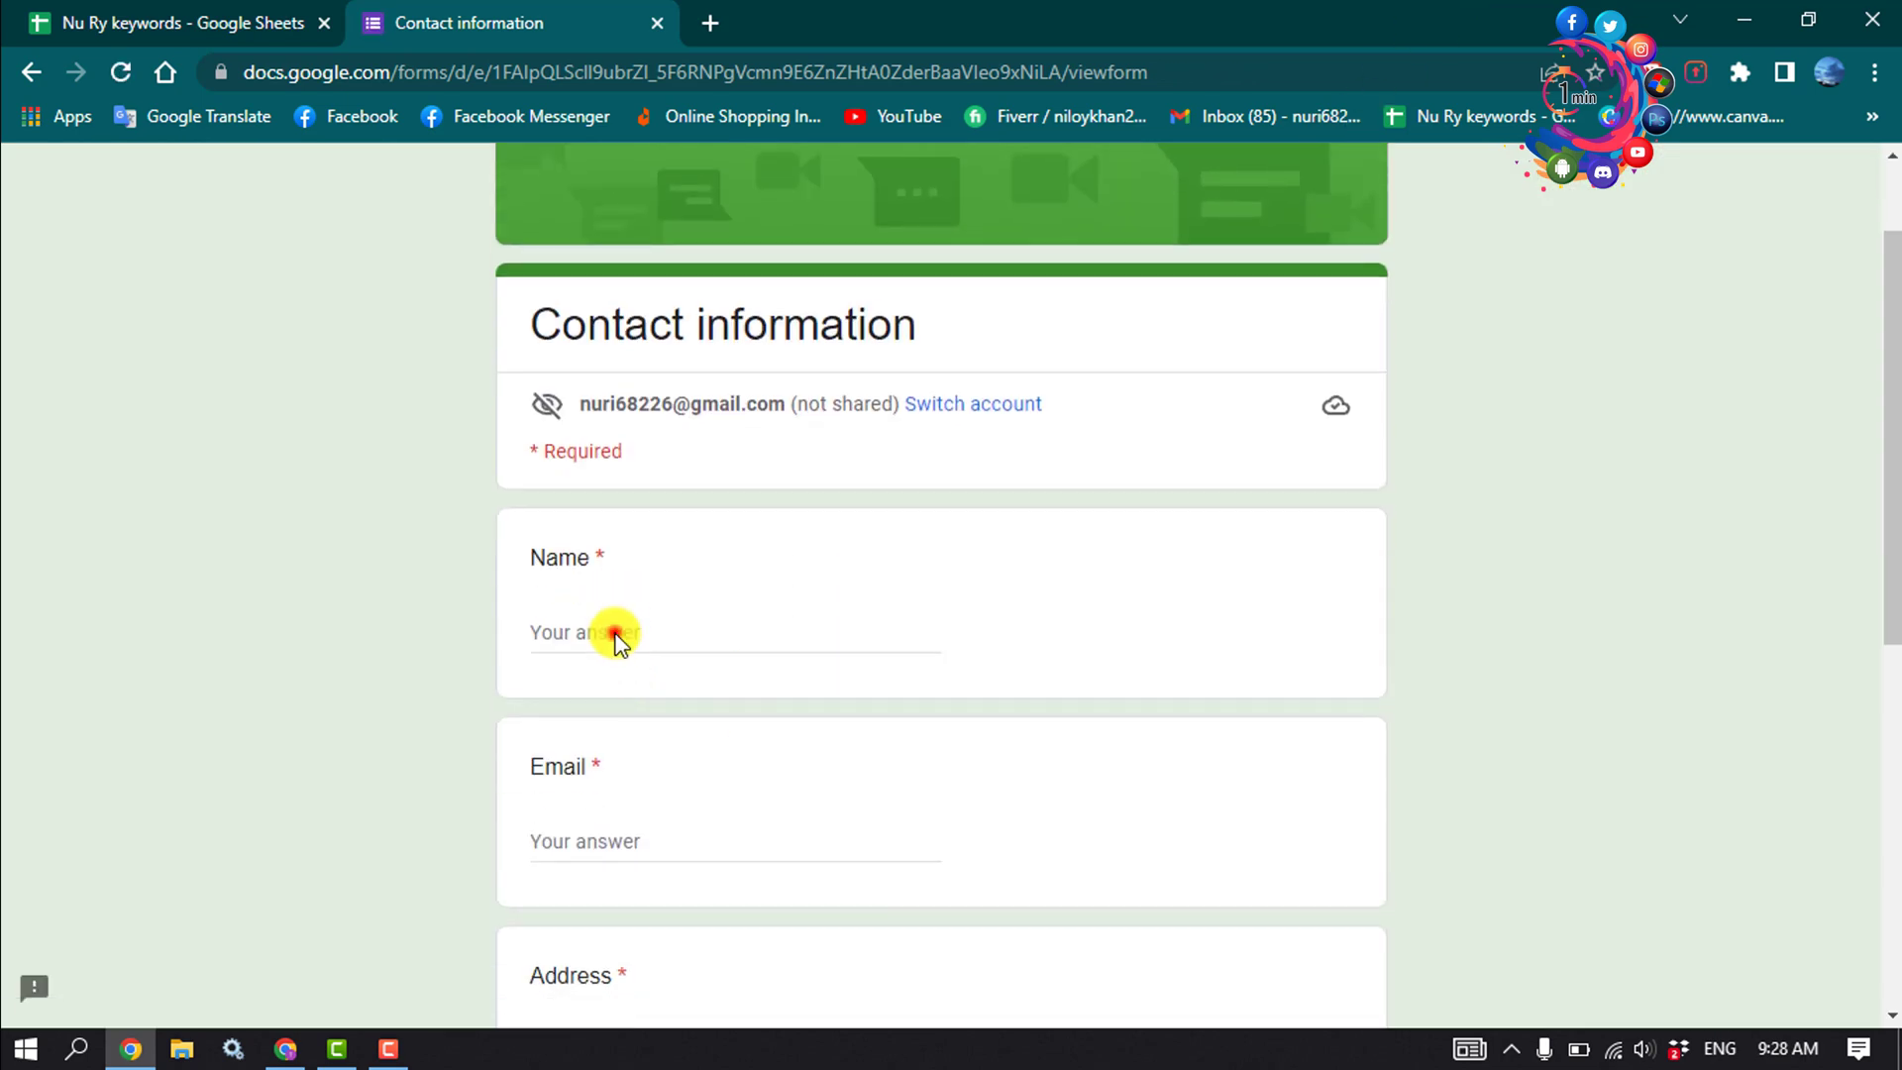
click(617, 632)
text(asfsadf)
click(278, 730)
scroll(645, 739, down, 2)
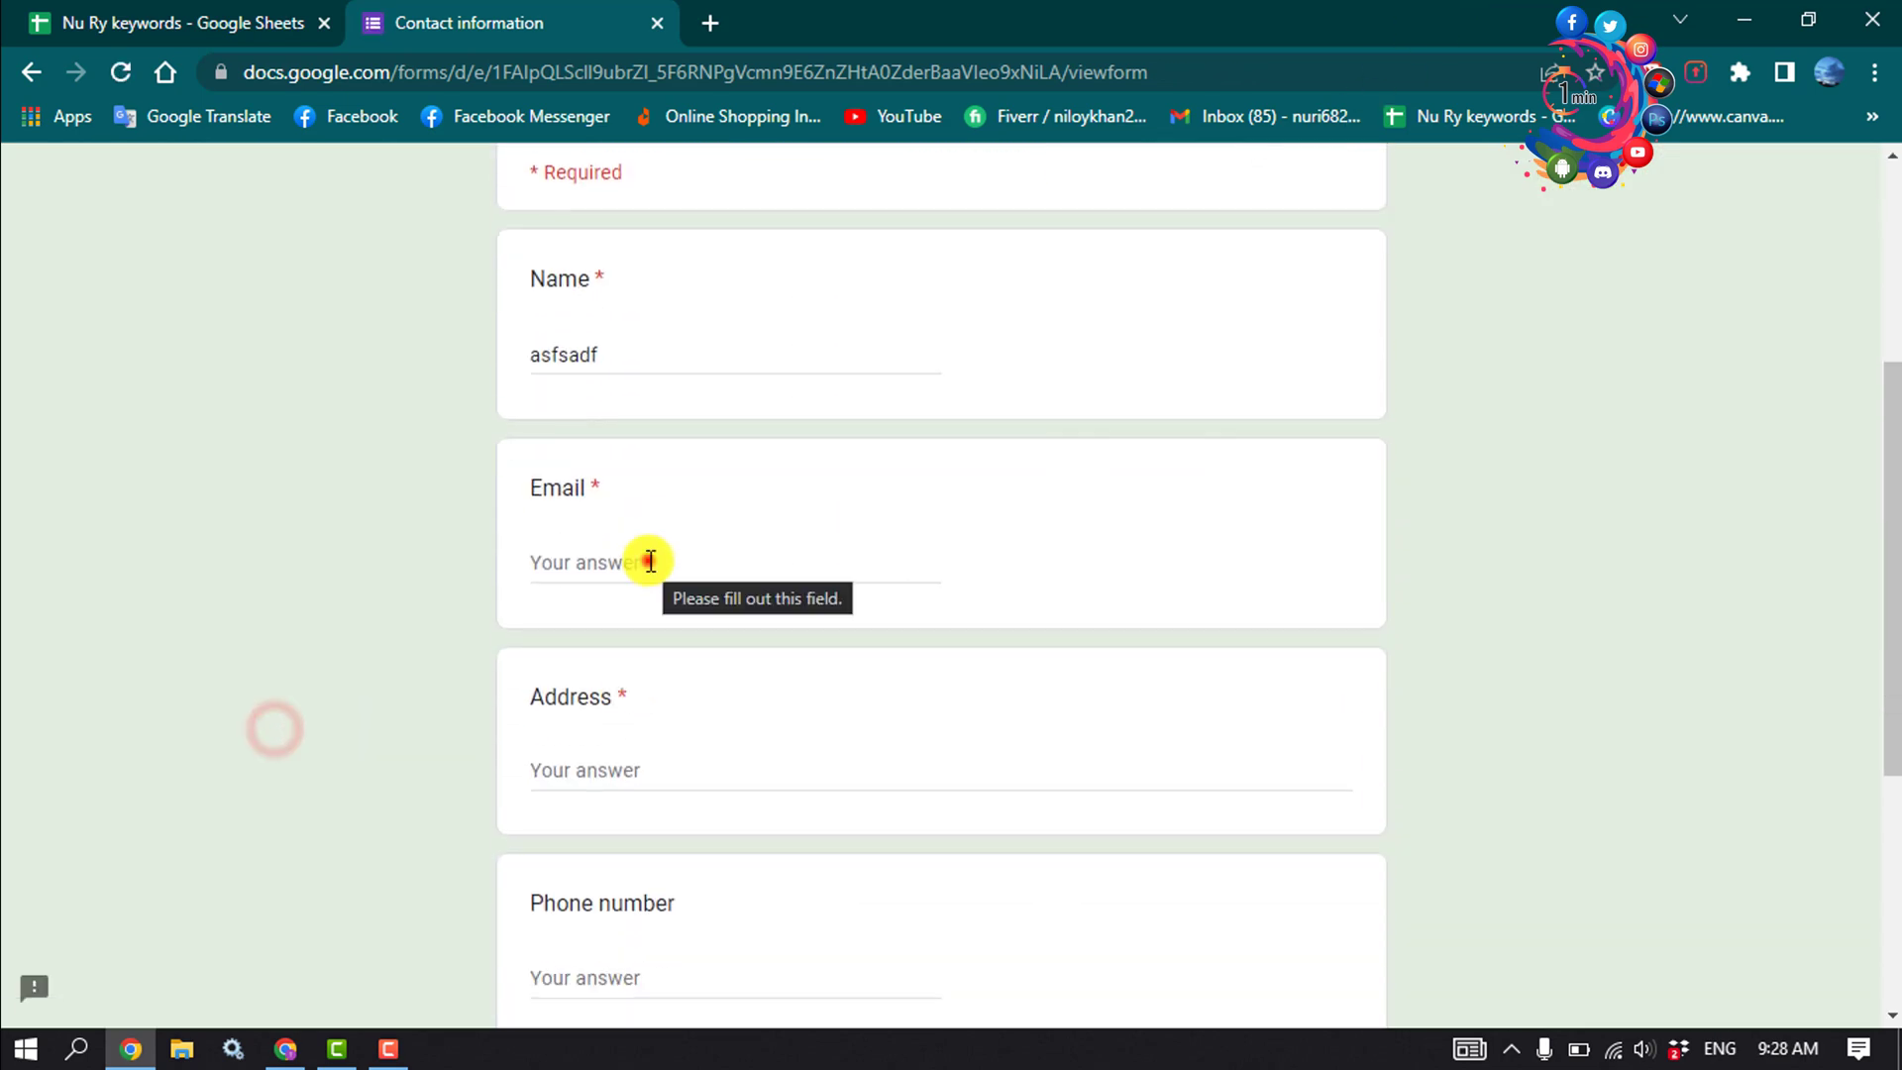
click(648, 562)
text(asdfasdf@gma)
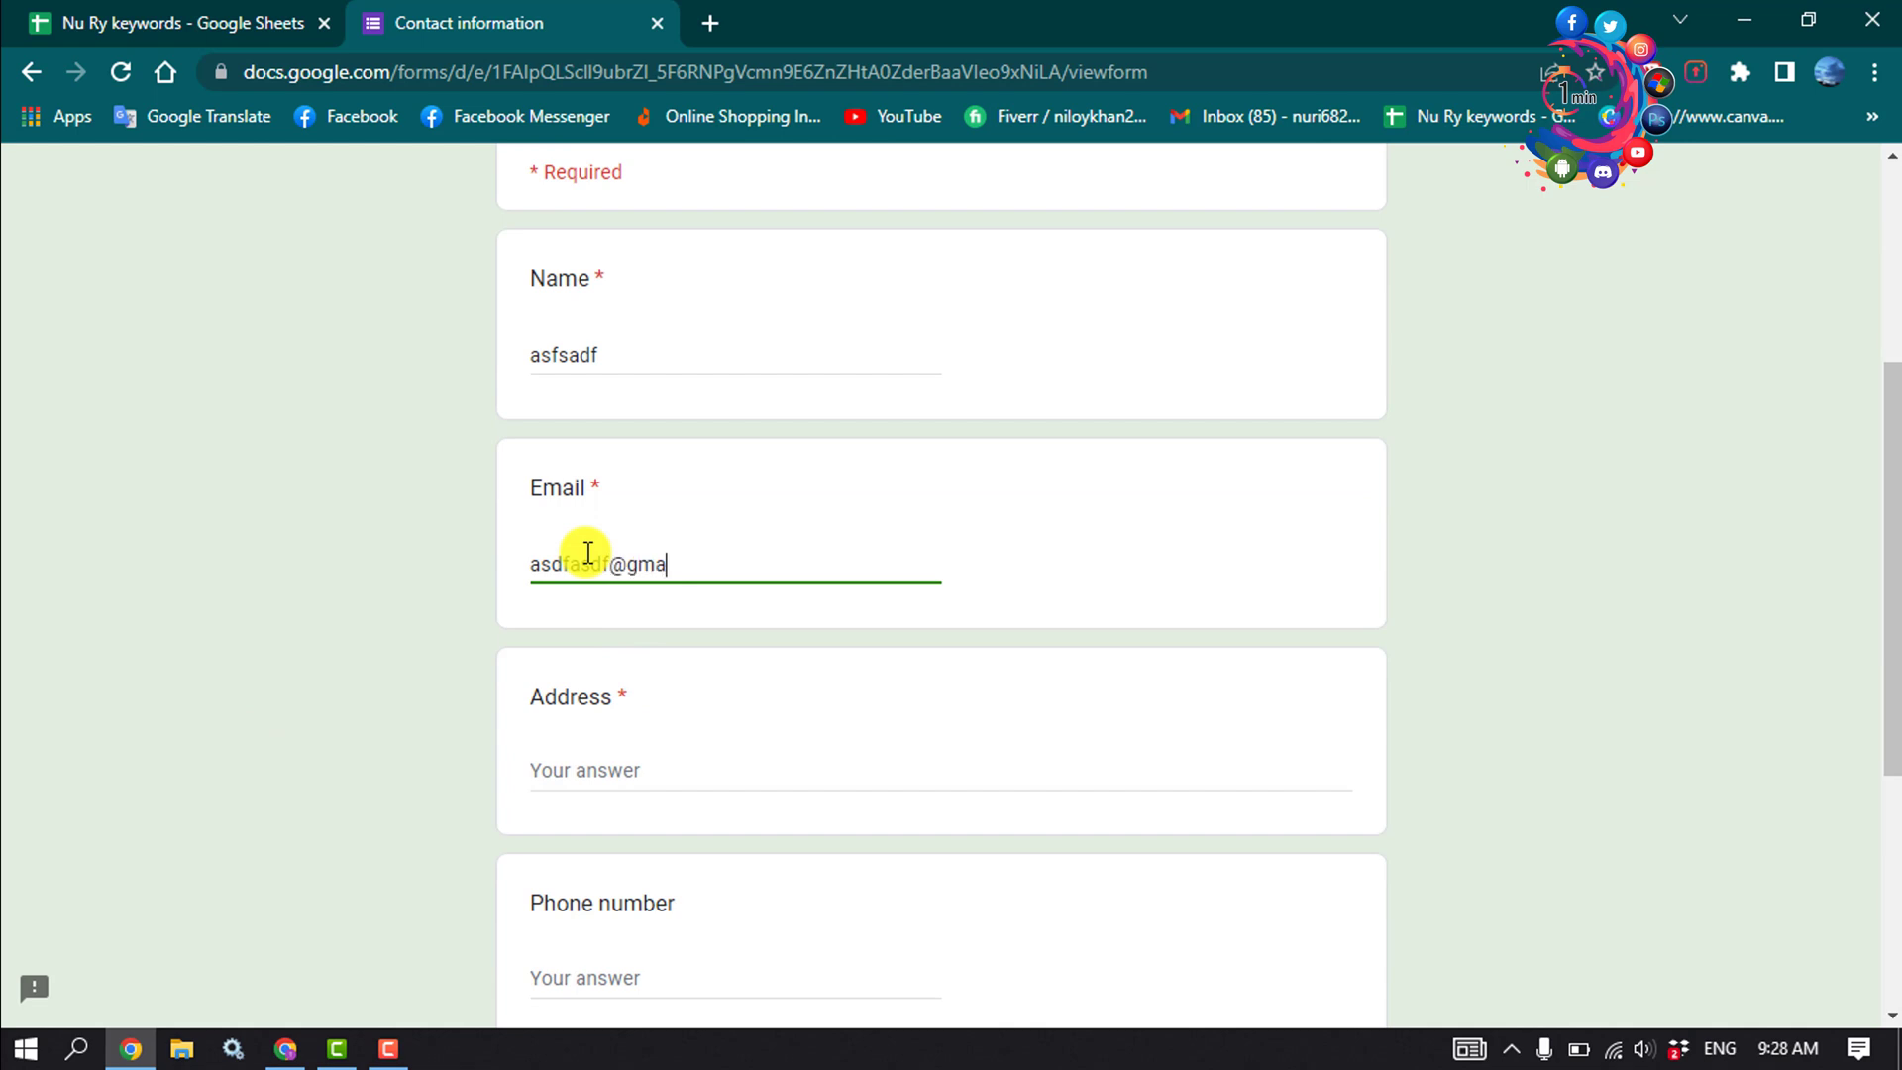
Step: Fill the Address with 'asdfas' and the Phone number with 'sdfasdf', then submit
click(645, 764)
text(asdfas)
scroll(639, 738, down, 2)
click(632, 705)
text(sdfasdf)
scroll(595, 773, down, 2)
click(555, 805)
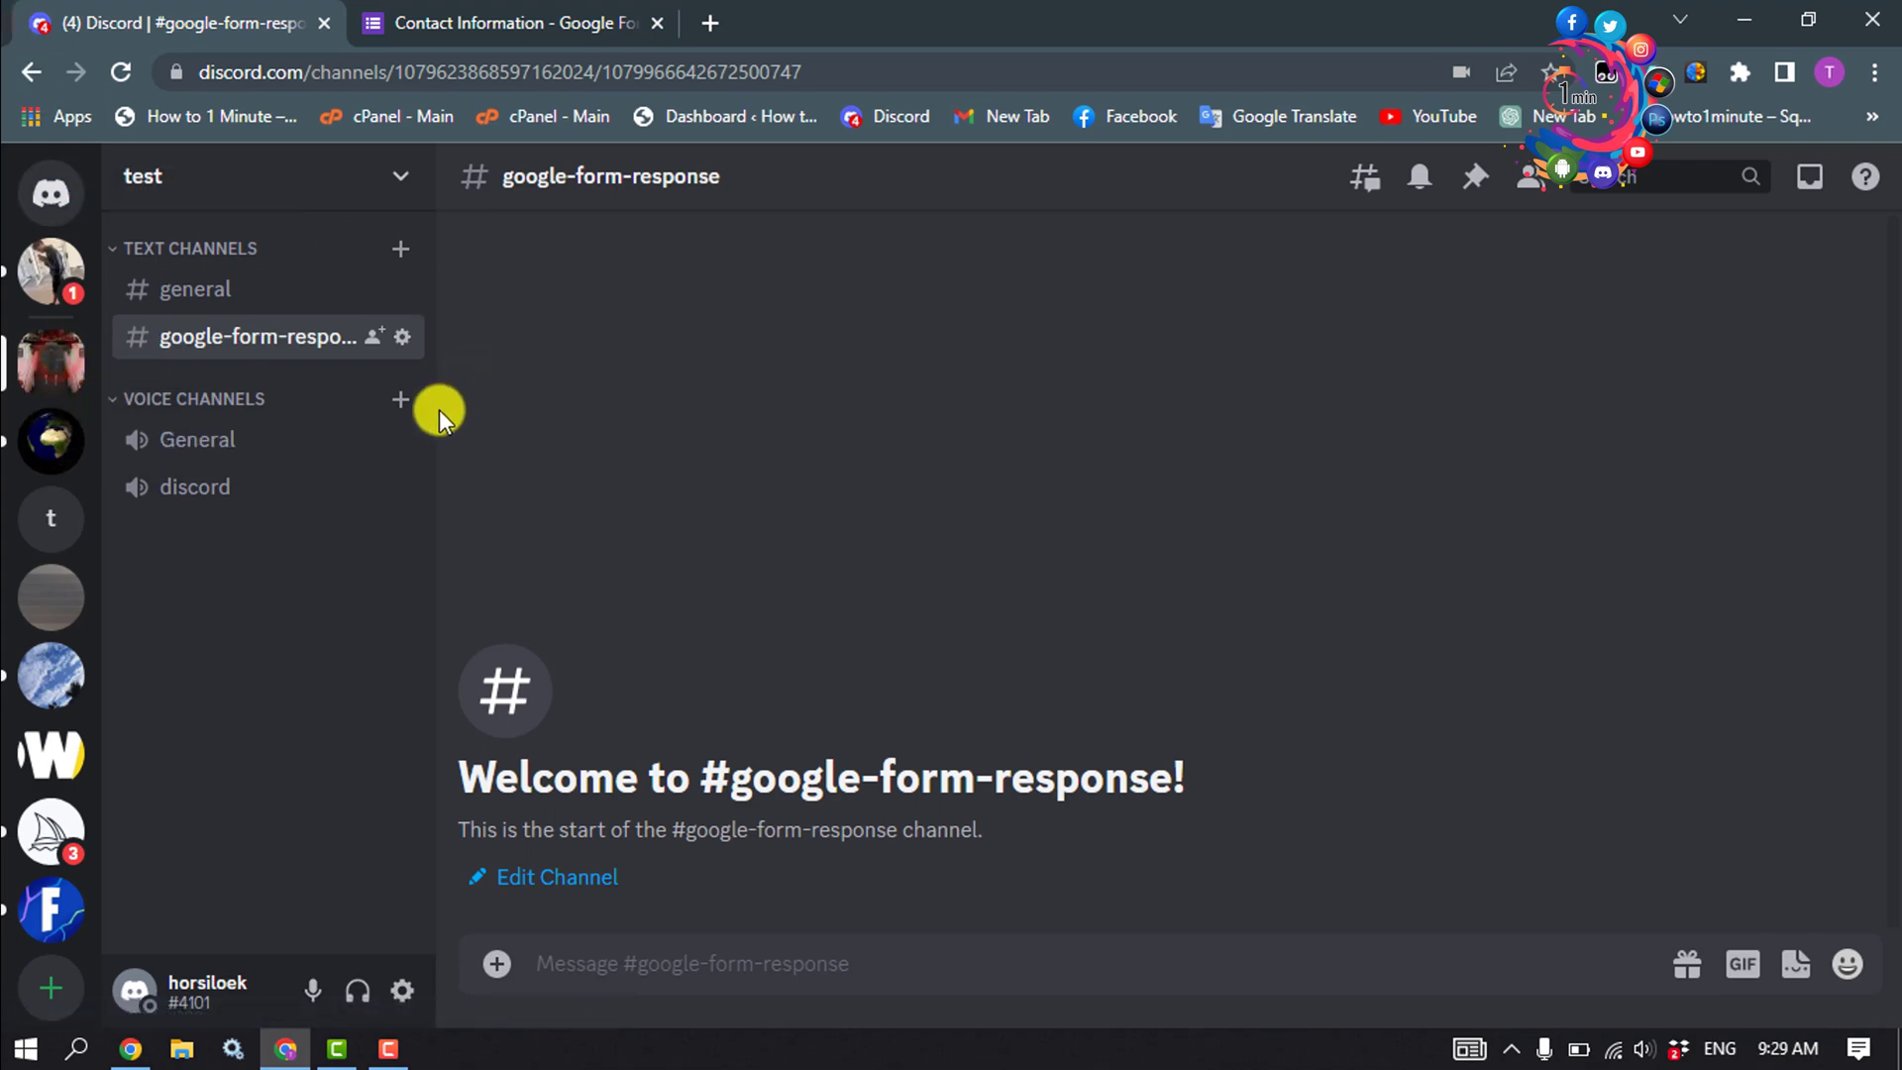
Step: Open Discord's #google-form-response channel to check for the posted message
click(250, 341)
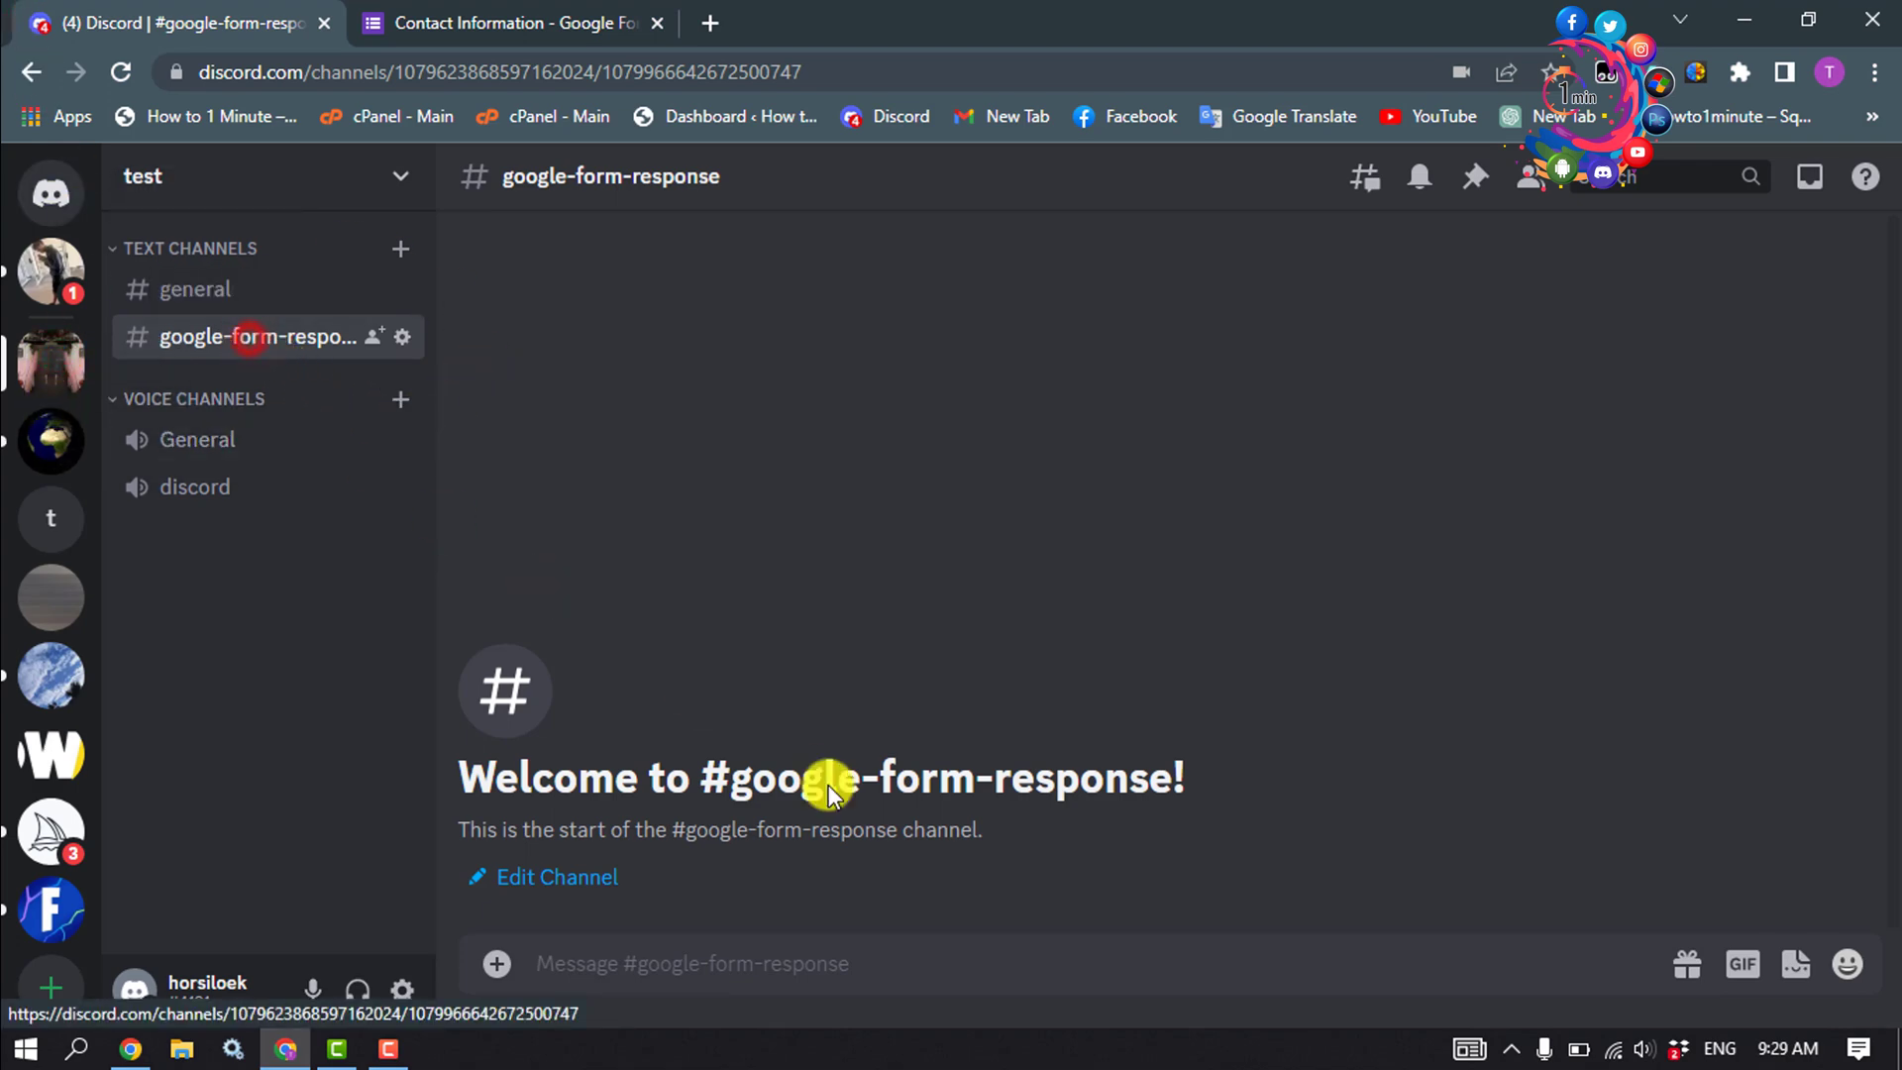